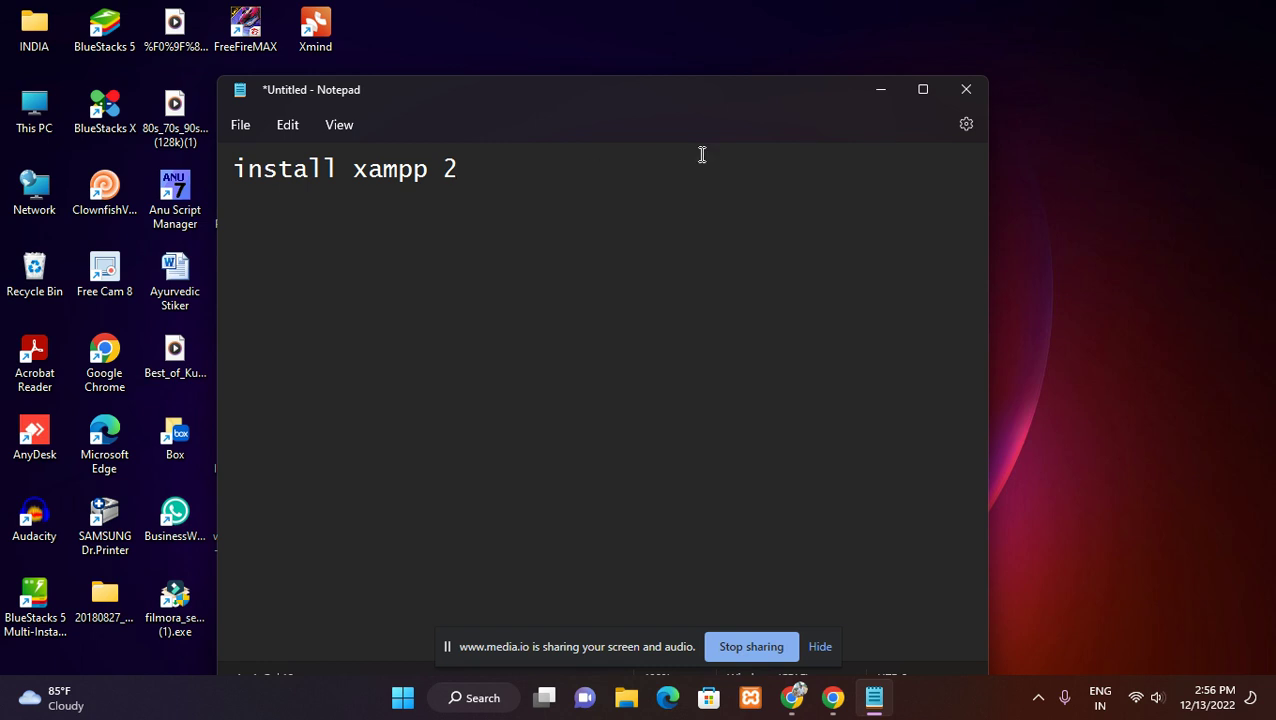
Step: Switch to Chrome and reload the localhost/phpmyadmin page in its already open tab
{"action": "left_click", "coordinate": [867, 97]}
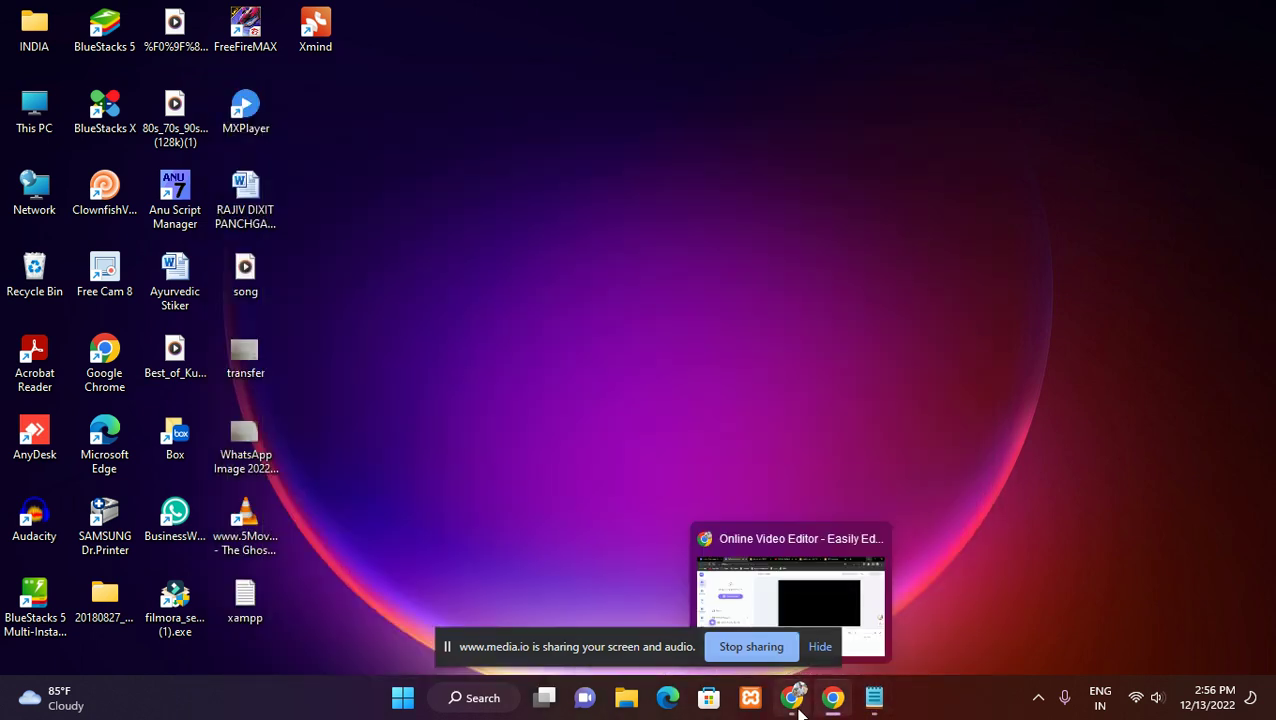
{"action": "left_click", "coordinate": [797, 708]}
{"action": "left_click", "coordinate": [945, 24]}
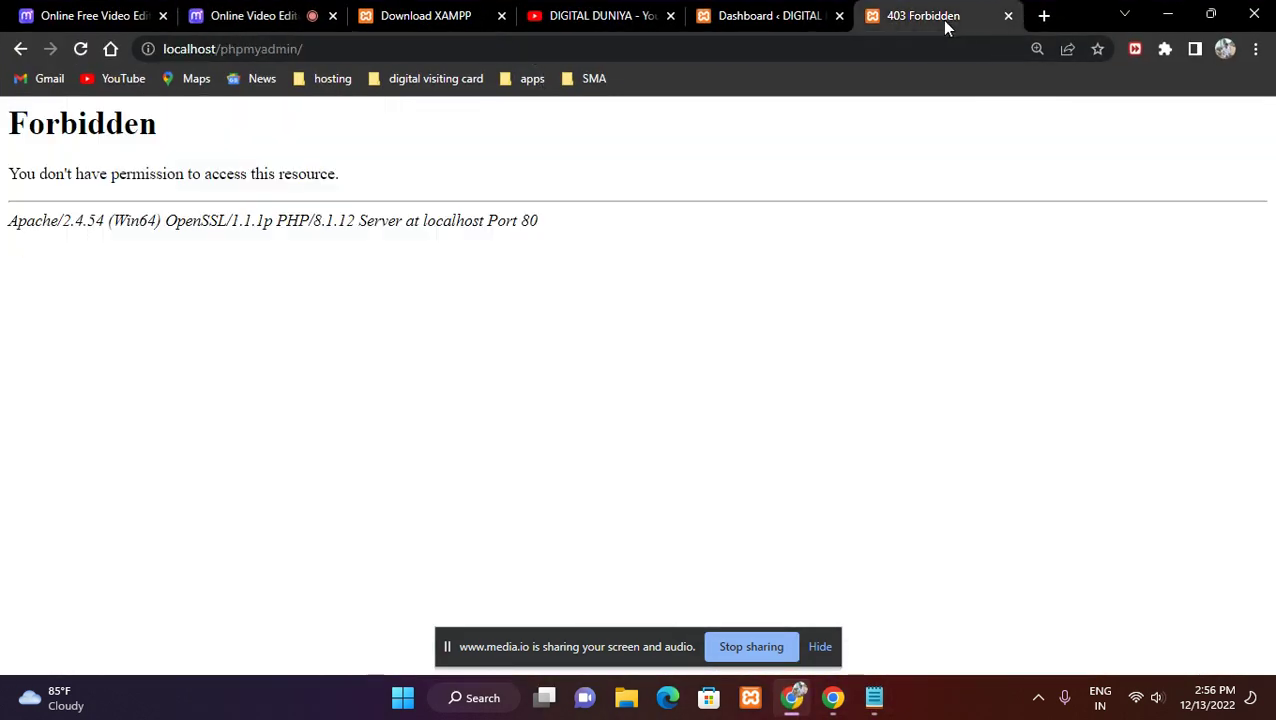
{"action": "left_click", "coordinate": [741, 51]}
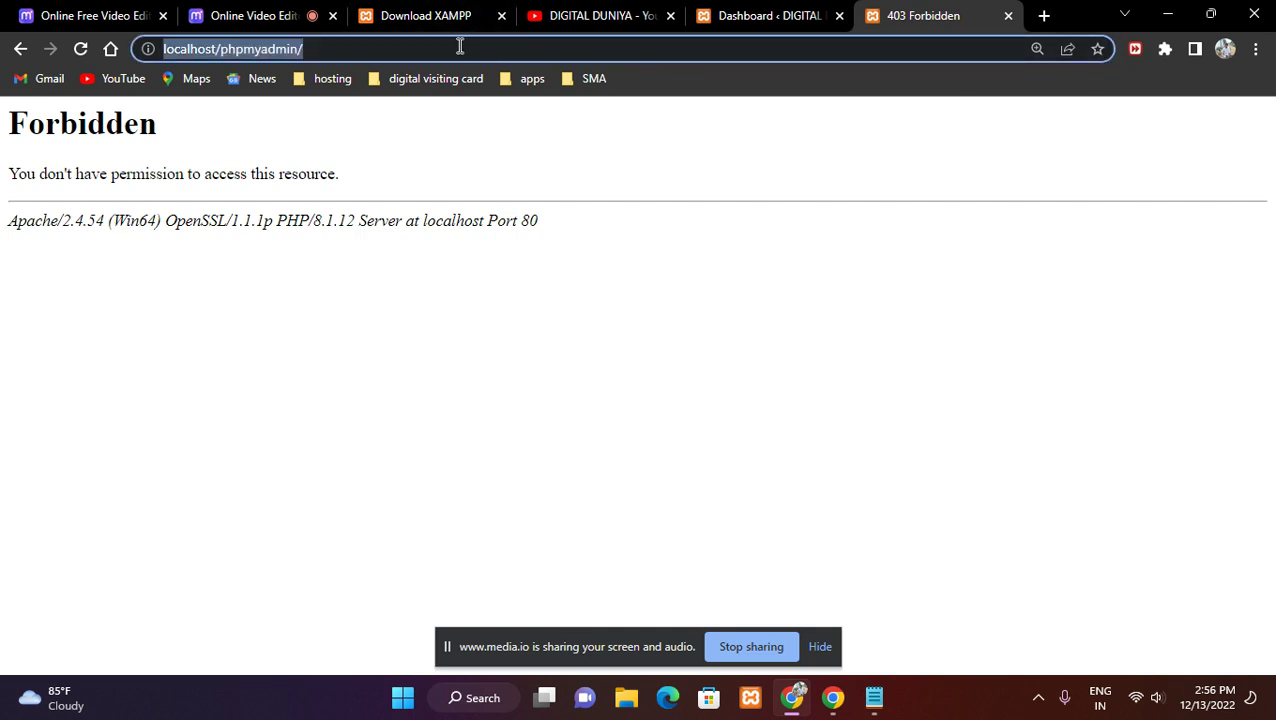
{"action": "key", "text": "Return"}
{"action": "left_click", "coordinate": [360, 47]}
{"action": "key", "text": "BackSpace"}
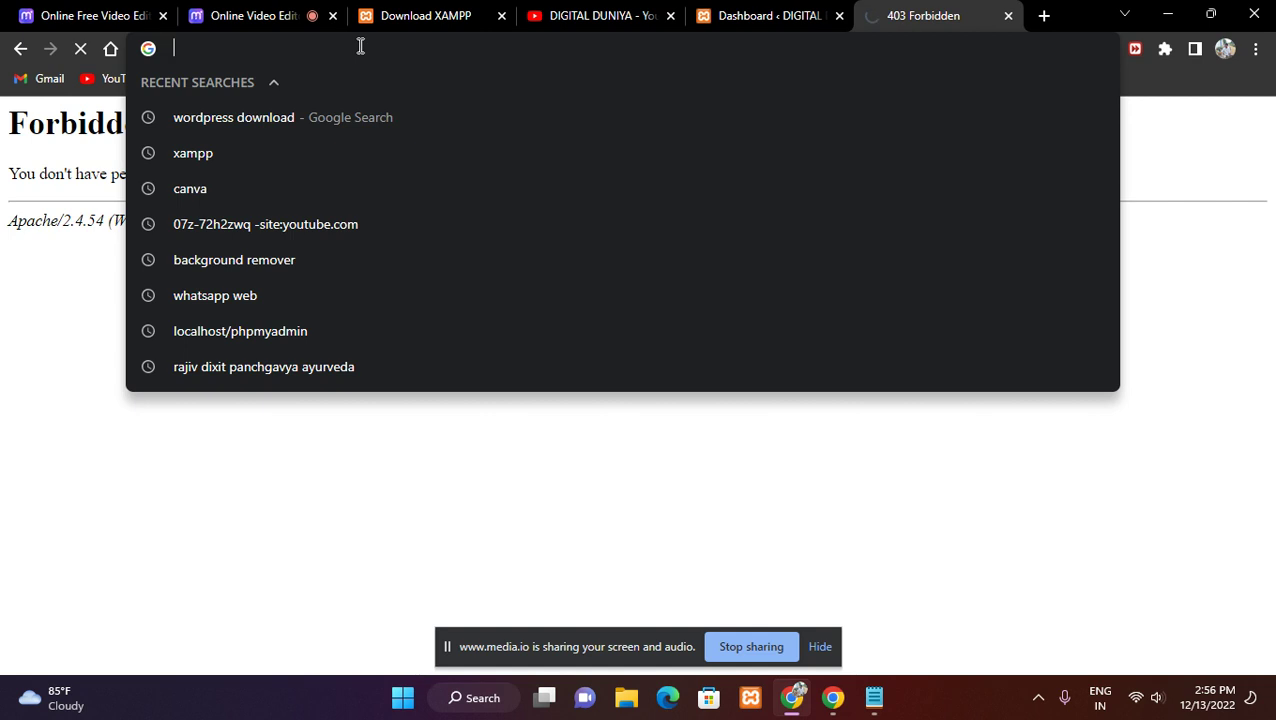
{"action": "type", "text": "local"}
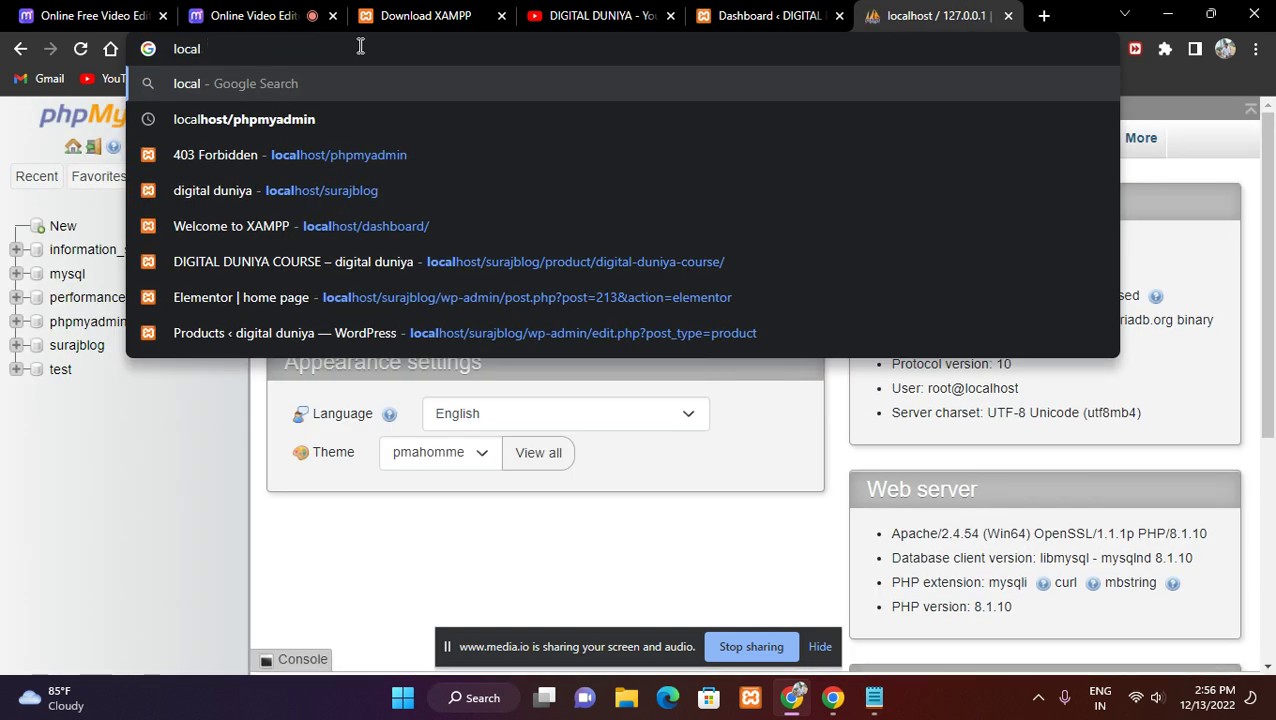
{"action": "type", "text": " host"}
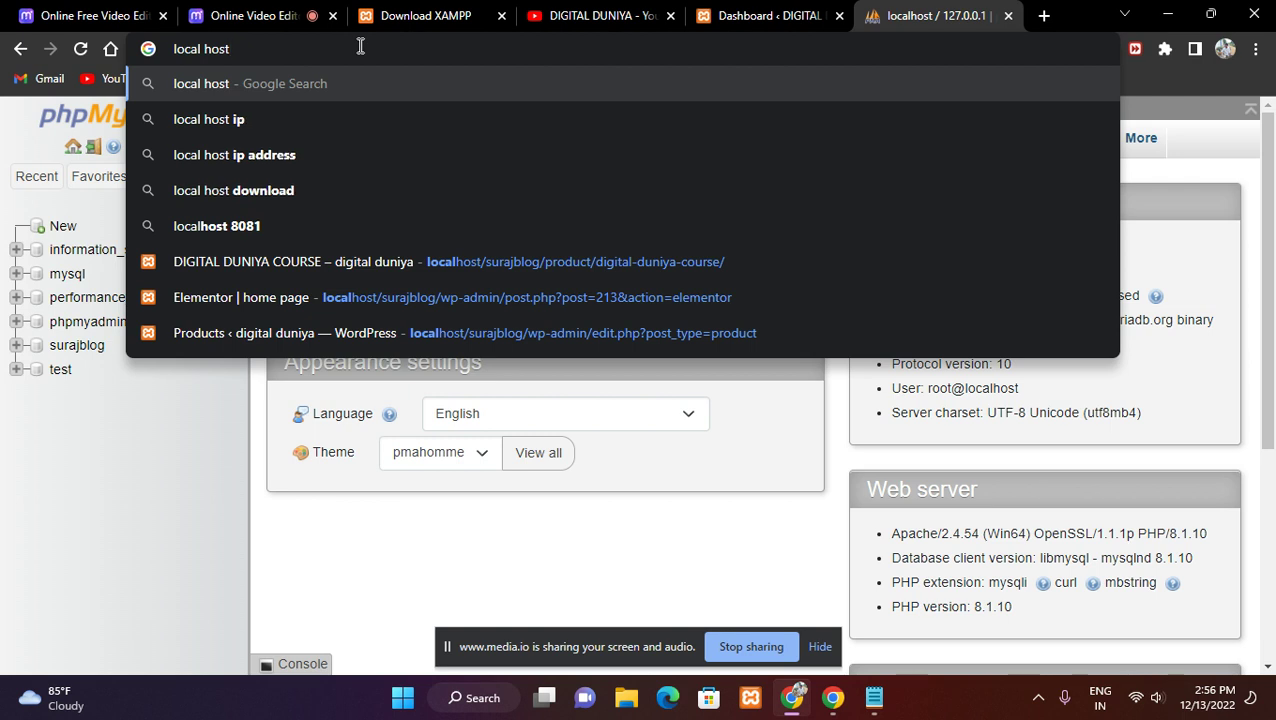
{"action": "type", "text": " /ph"}
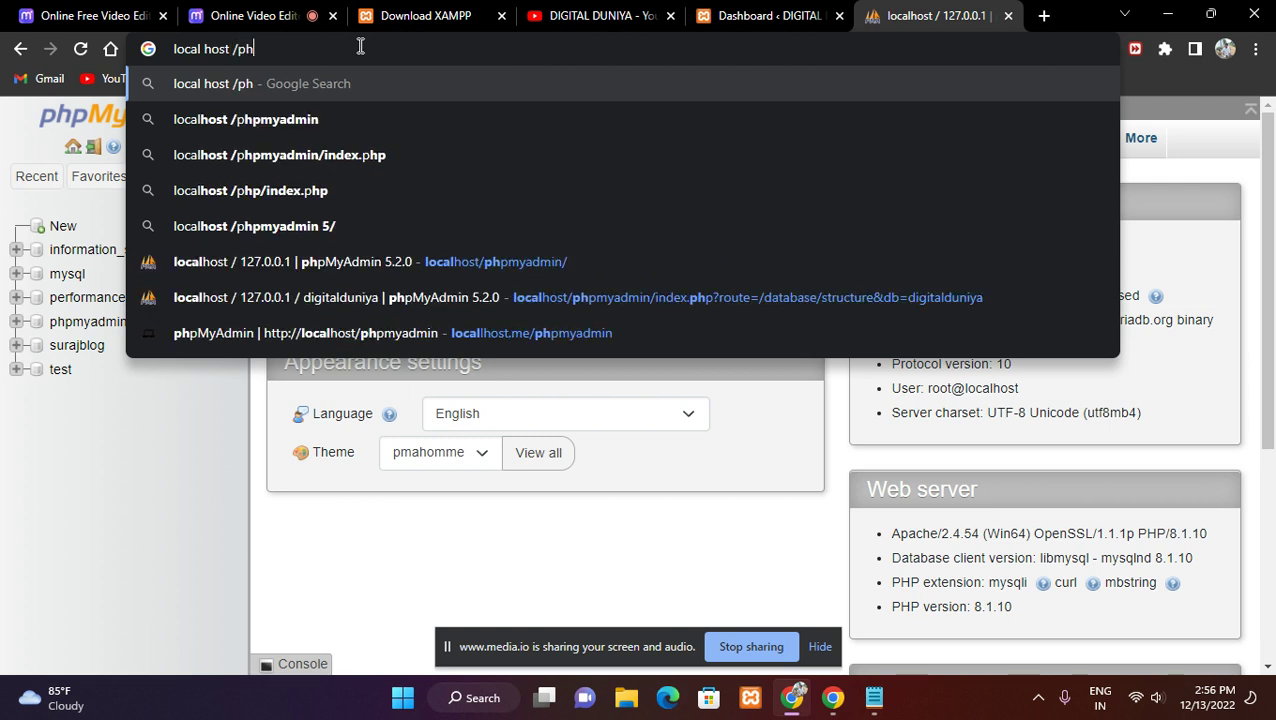
{"action": "type", "text": "pmy"}
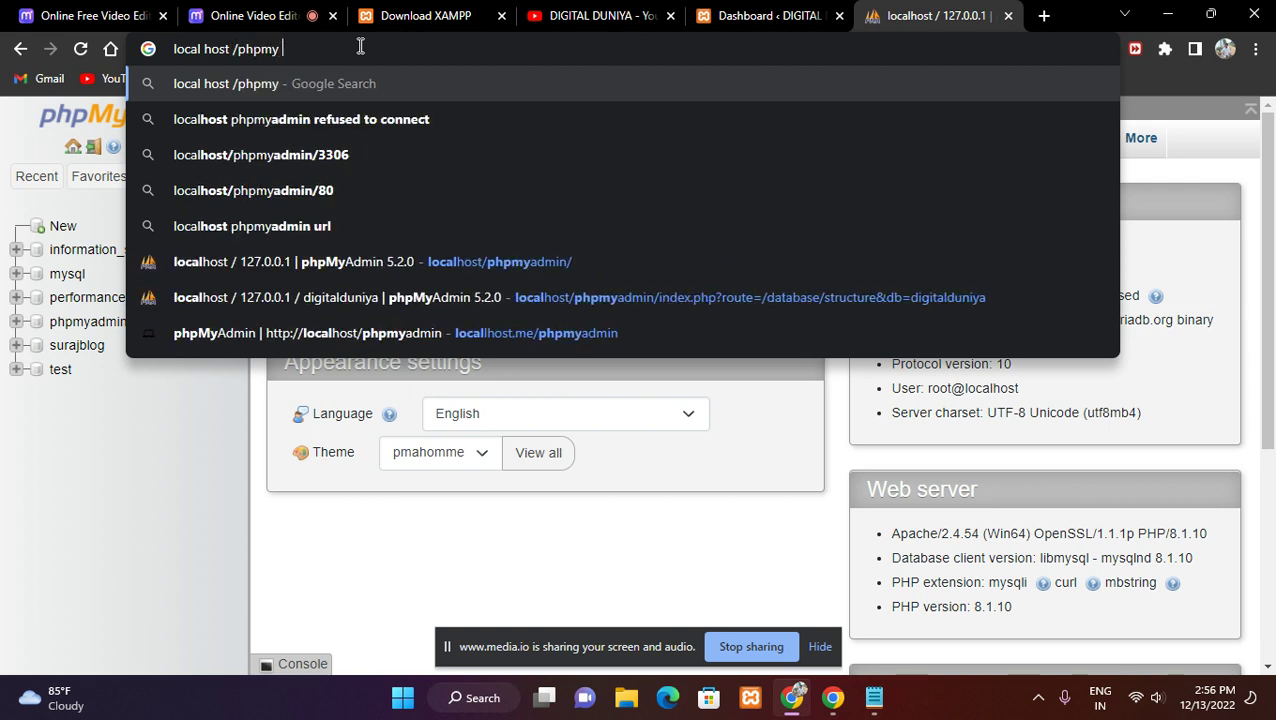
{"action": "type", "text": "admin"}
{"action": "key", "text": "Return"}
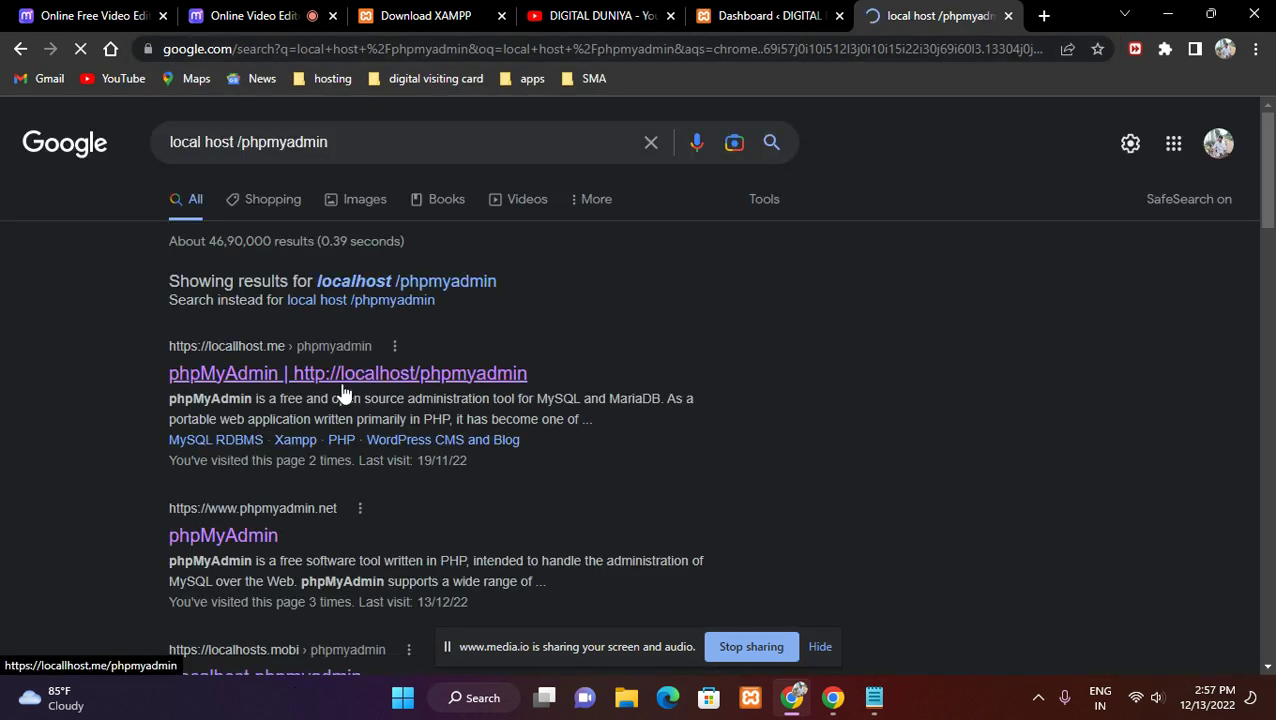
{"action": "left_click", "coordinate": [374, 378]}
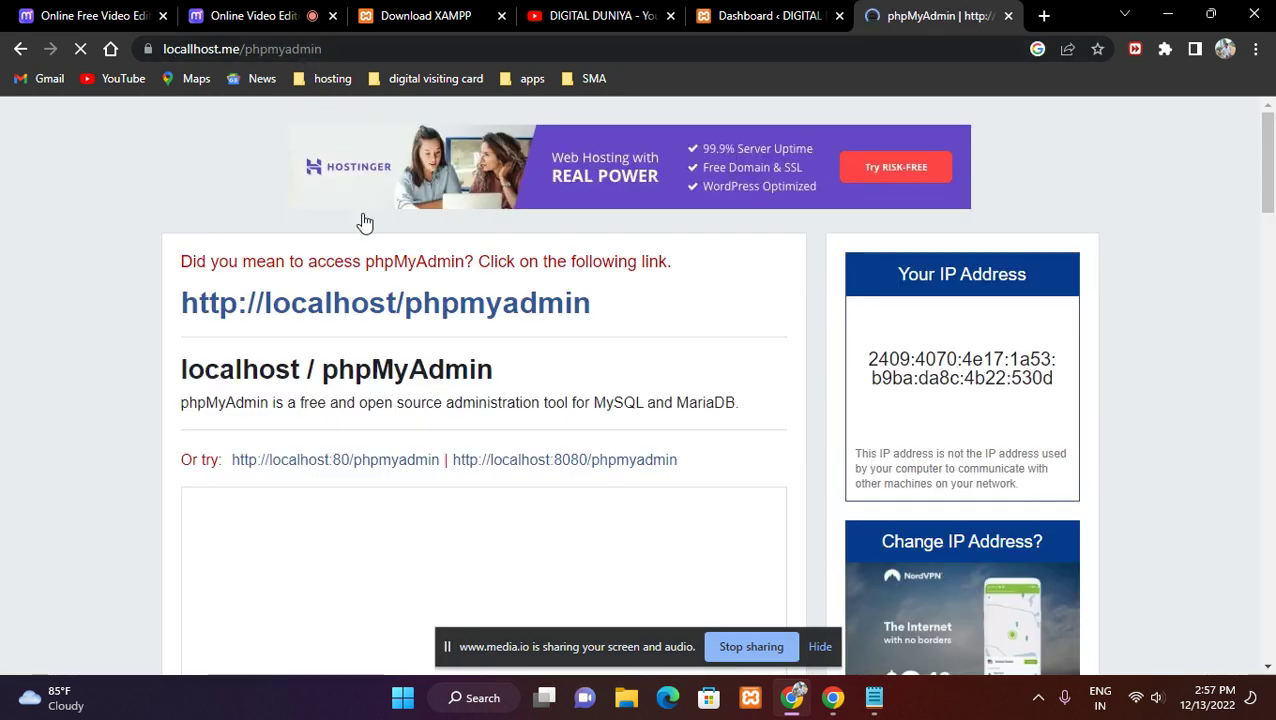
{"action": "left_click", "coordinate": [393, 305]}
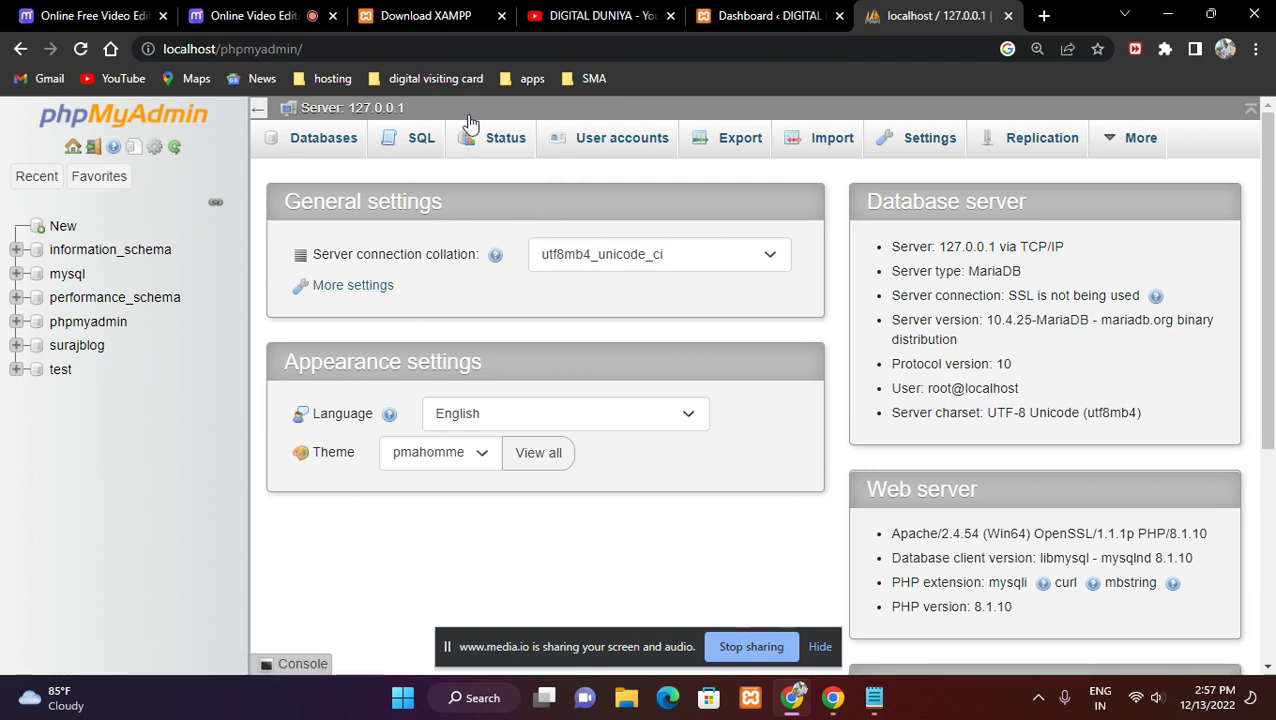
Step: Create a new database named digitalduniya in phpMyAdmin
{"action": "left_click", "coordinate": [330, 145]}
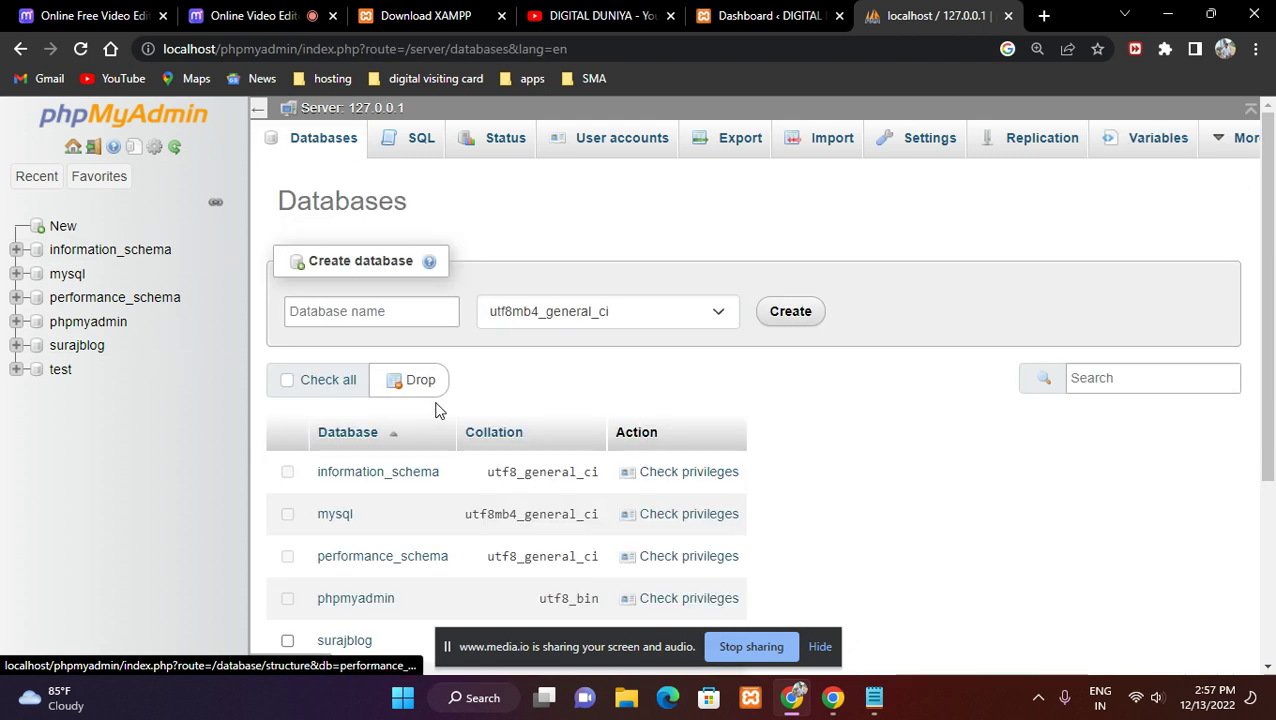
{"action": "left_click", "coordinate": [375, 312]}
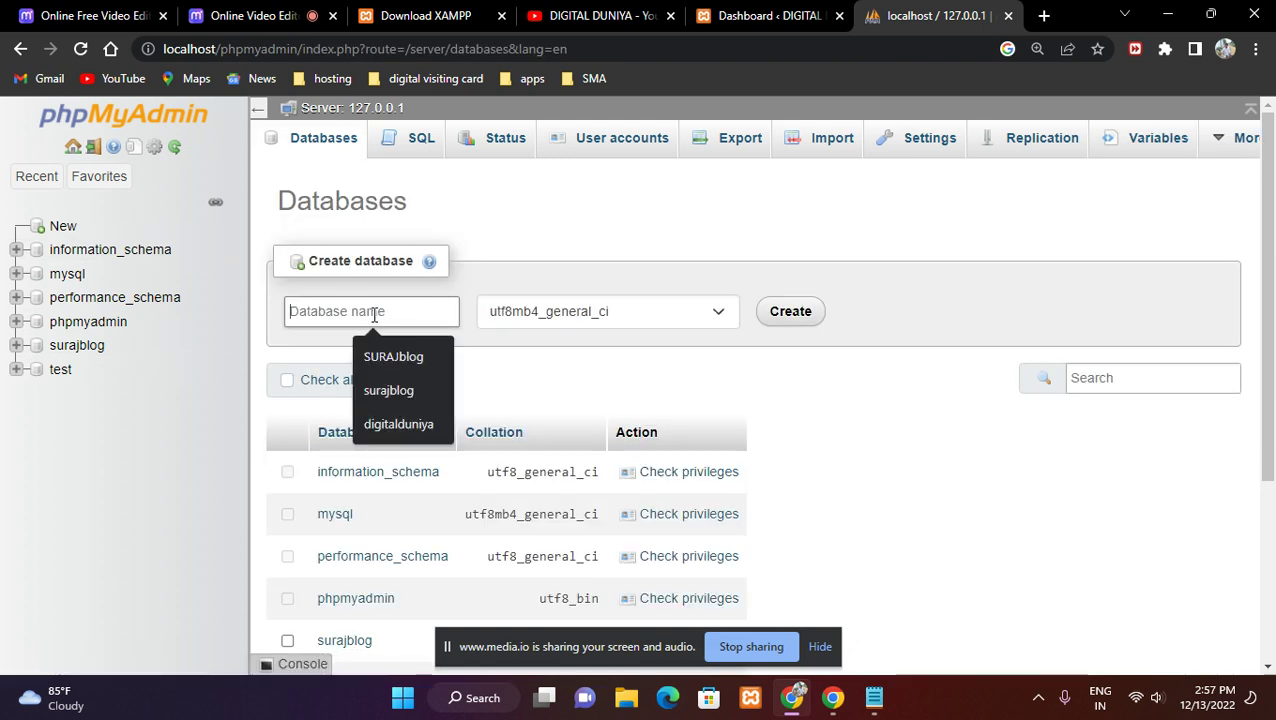
{"action": "type", "text": "di"}
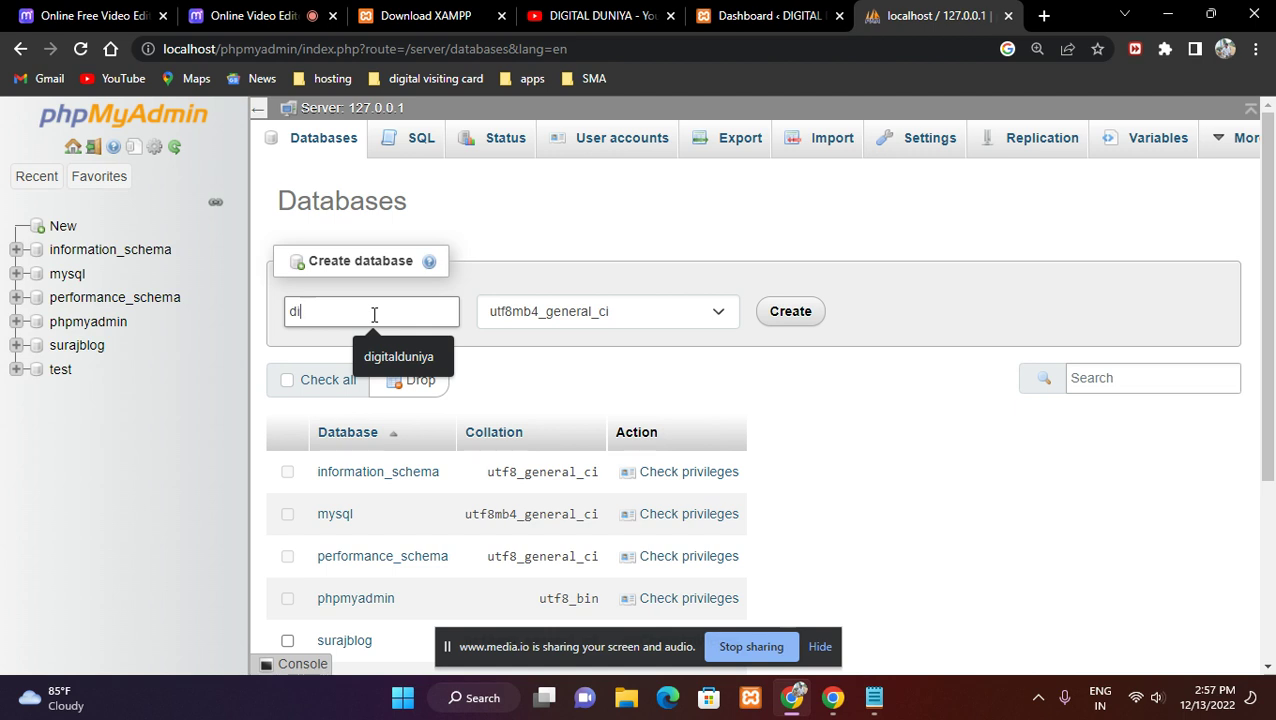
{"action": "type", "text": "gitalduniya"}
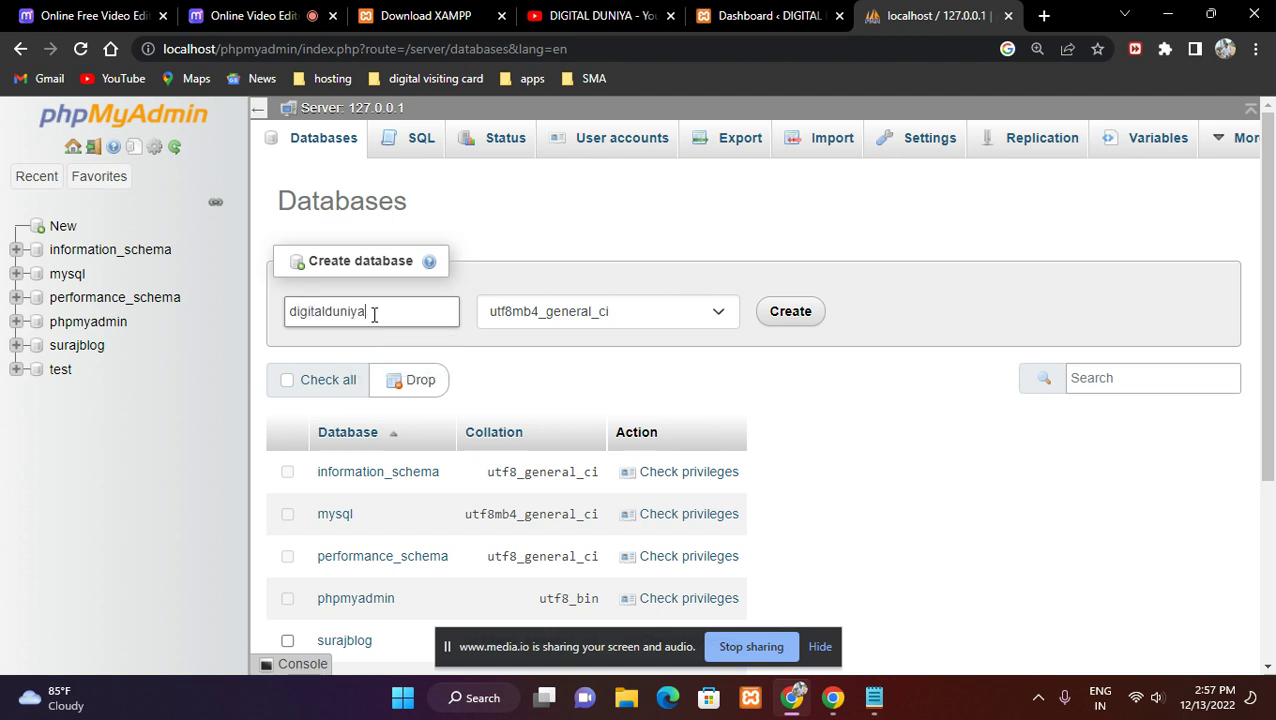
{"action": "left_click", "coordinate": [797, 325]}
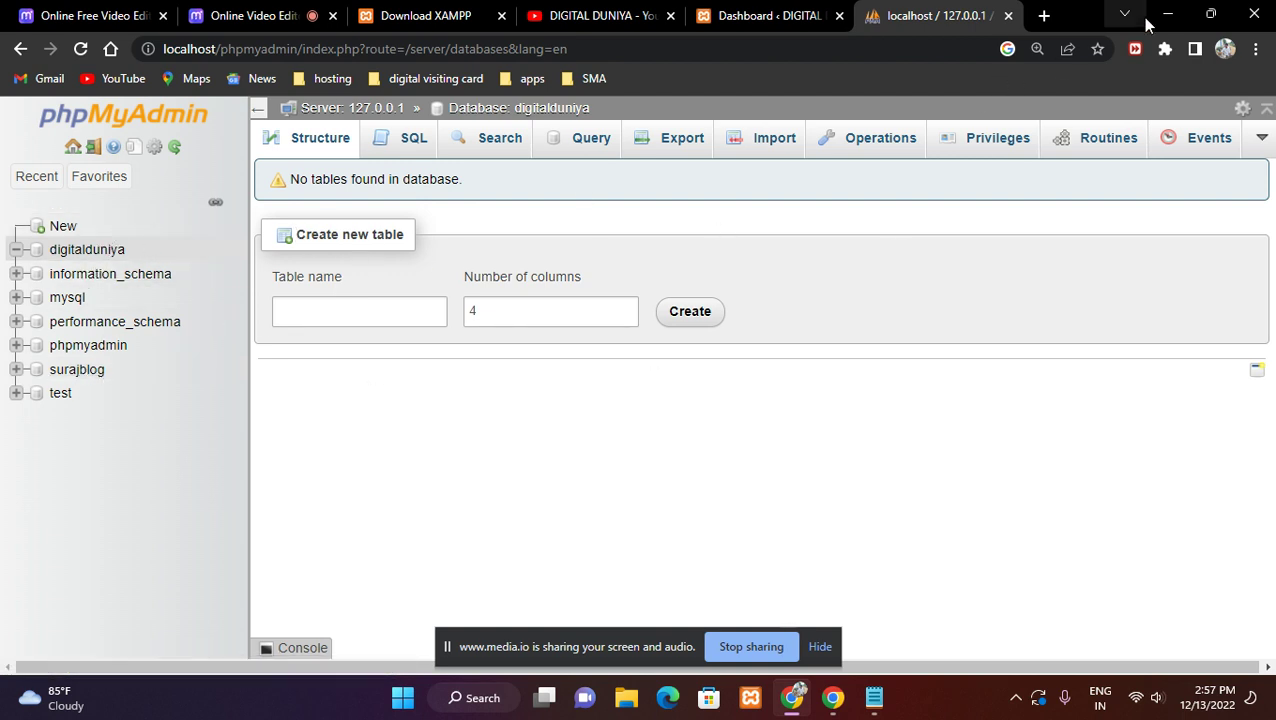
Step: Bring up the XAMPP Control Panel and view Apache's admin page, closing its browser window again
{"action": "left_click", "coordinate": [1168, 16]}
{"action": "right_click", "coordinate": [606, 148]}
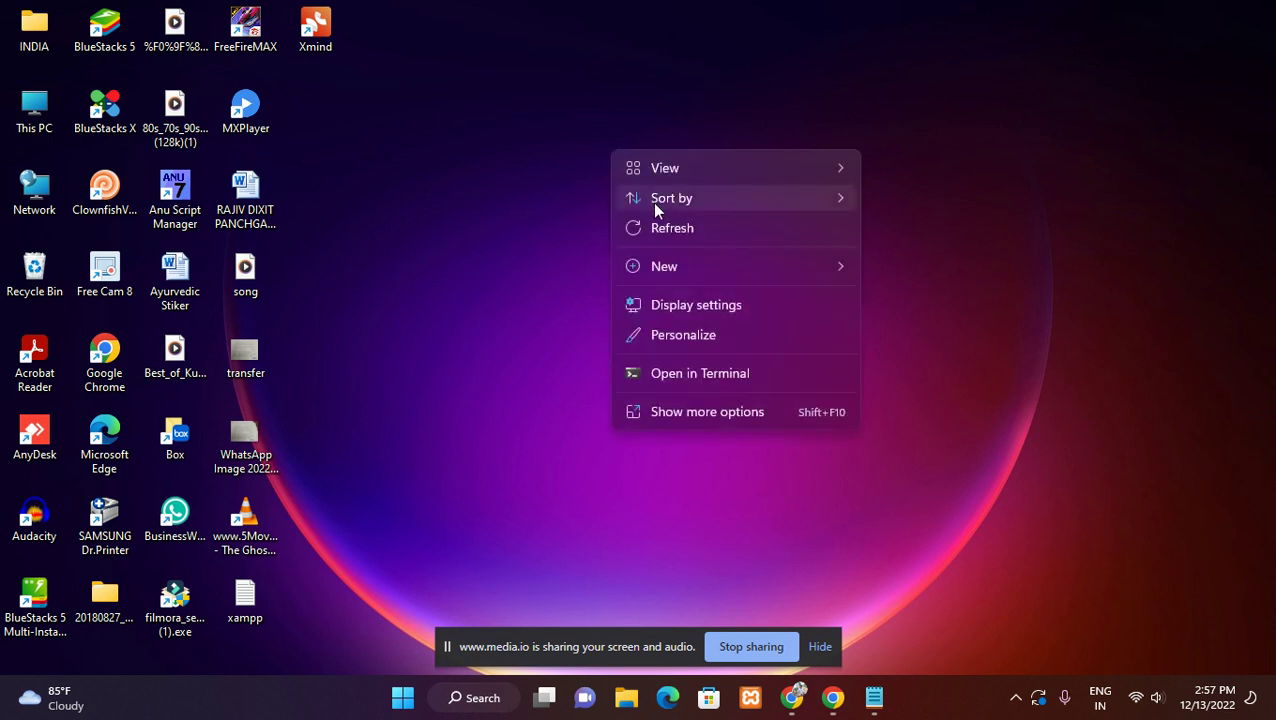
{"action": "left_click", "coordinate": [661, 229]}
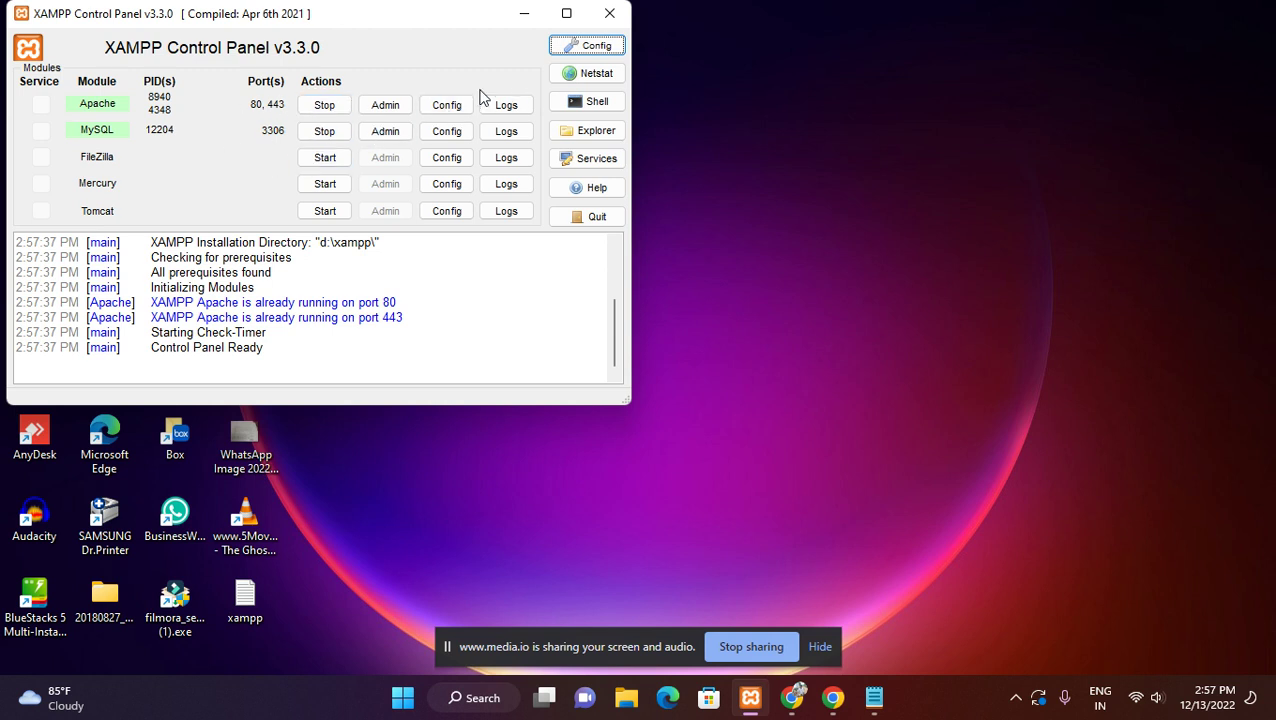
{"action": "left_click", "coordinate": [391, 110]}
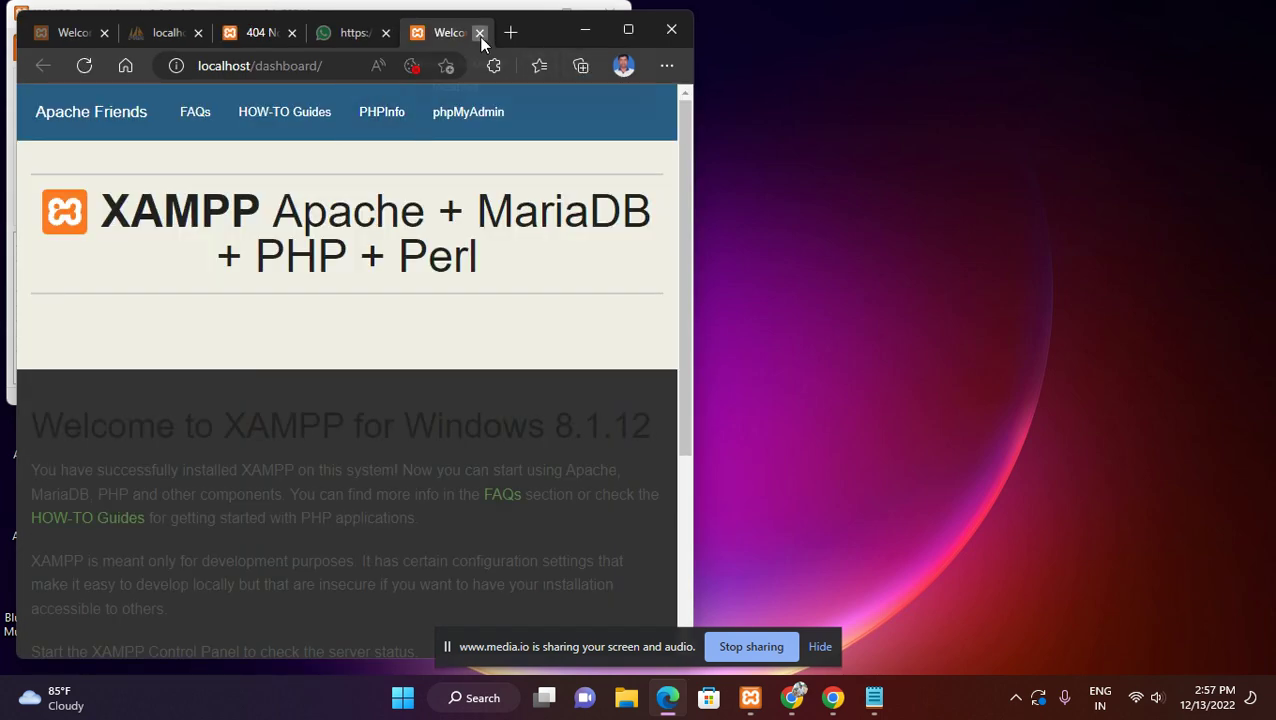
{"action": "left_click", "coordinate": [479, 33]}
{"action": "left_click", "coordinate": [671, 29]}
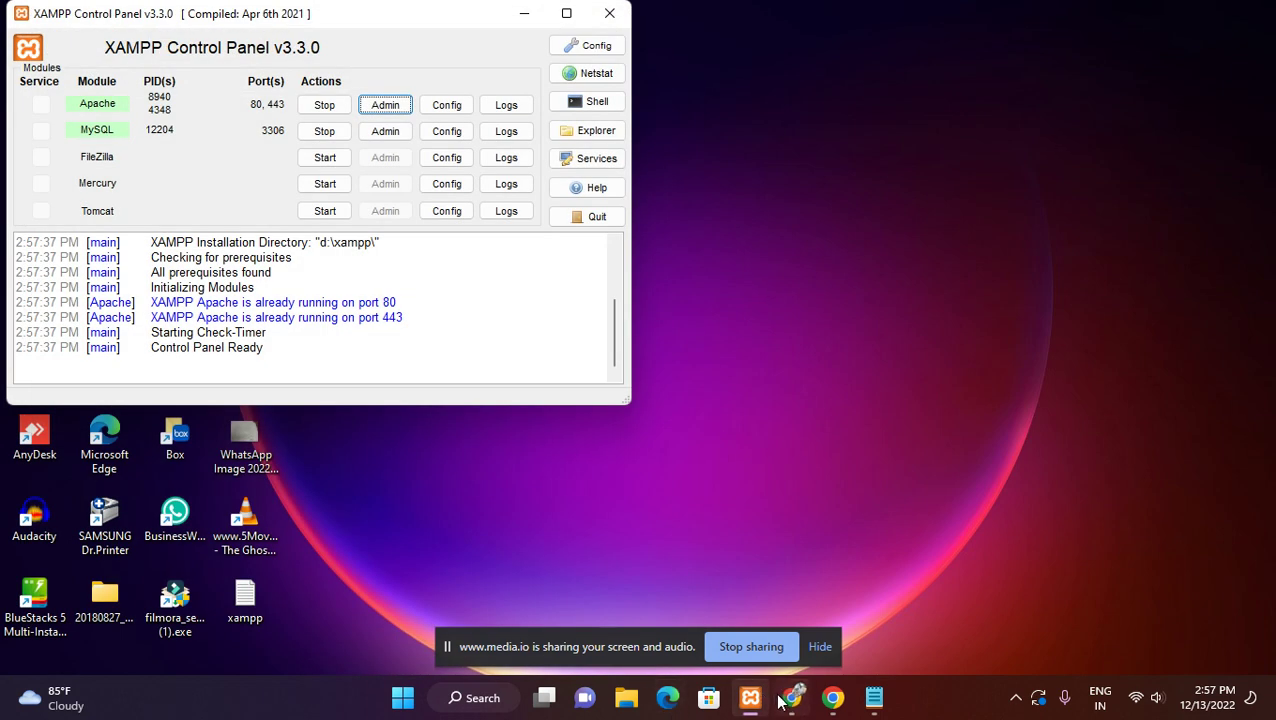
{"action": "left_click", "coordinate": [791, 697]}
{"action": "left_click", "coordinate": [255, 15]}
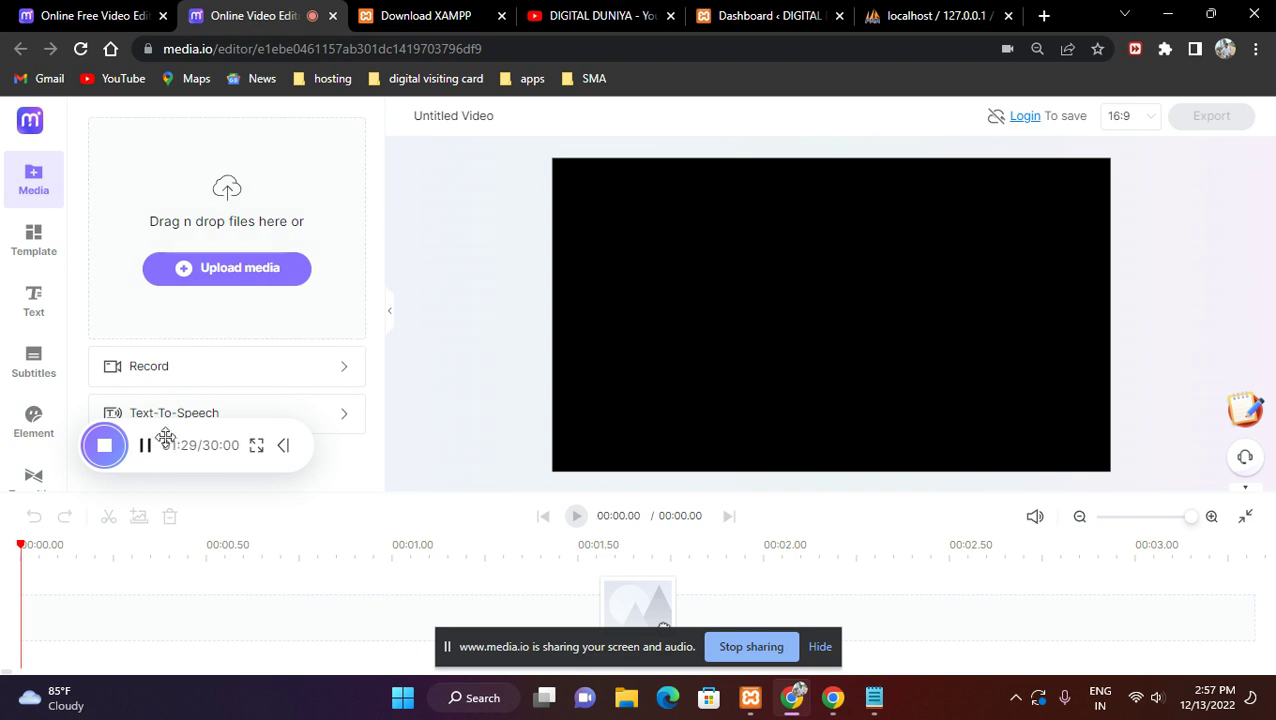
{"action": "left_click", "coordinate": [1167, 14]}
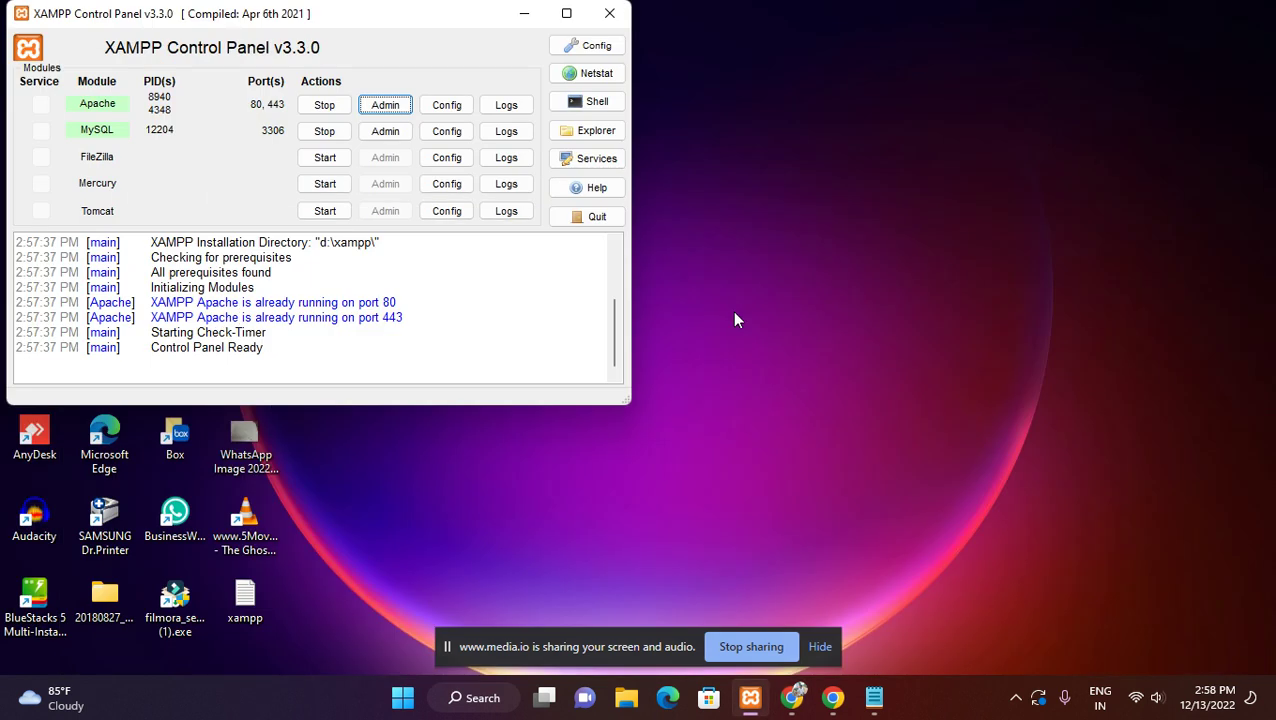
Step: Minimize the XAMPP Control Panel and open the Downloads folder in a maximized File Explorer window
{"action": "left_click", "coordinate": [522, 12]}
{"action": "right_click", "coordinate": [627, 220]}
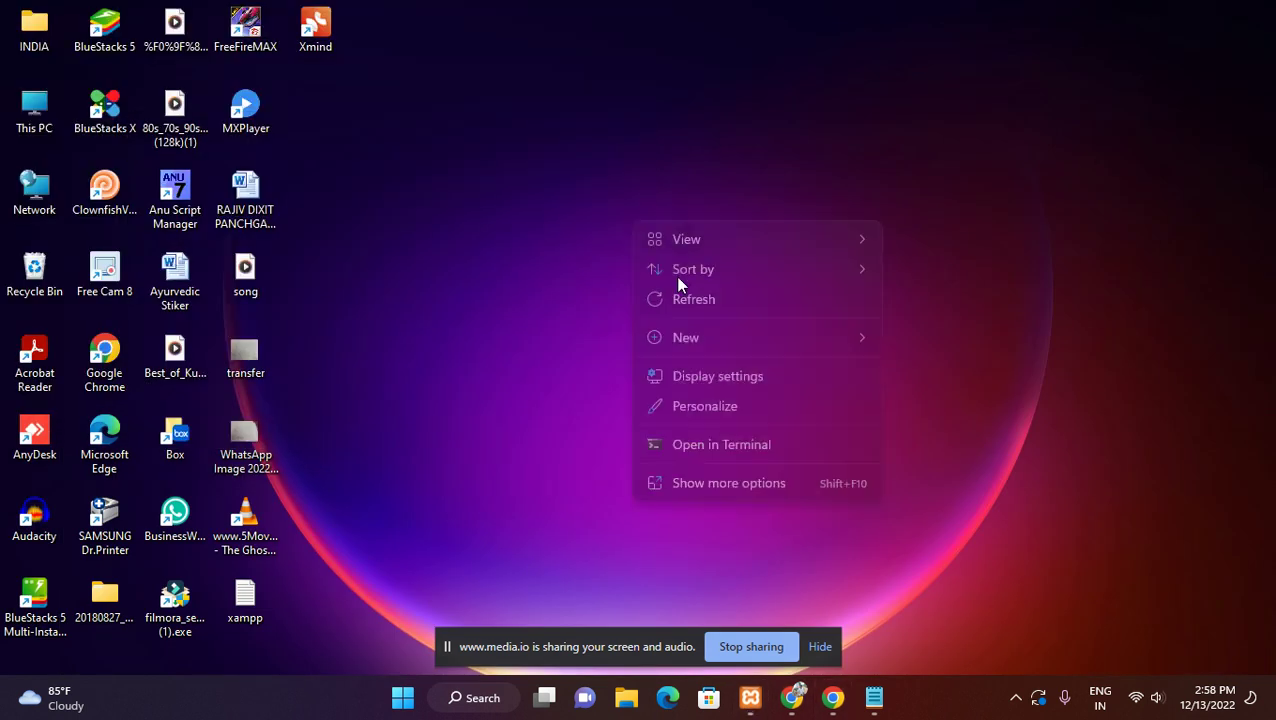
{"action": "left_click", "coordinate": [679, 297]}
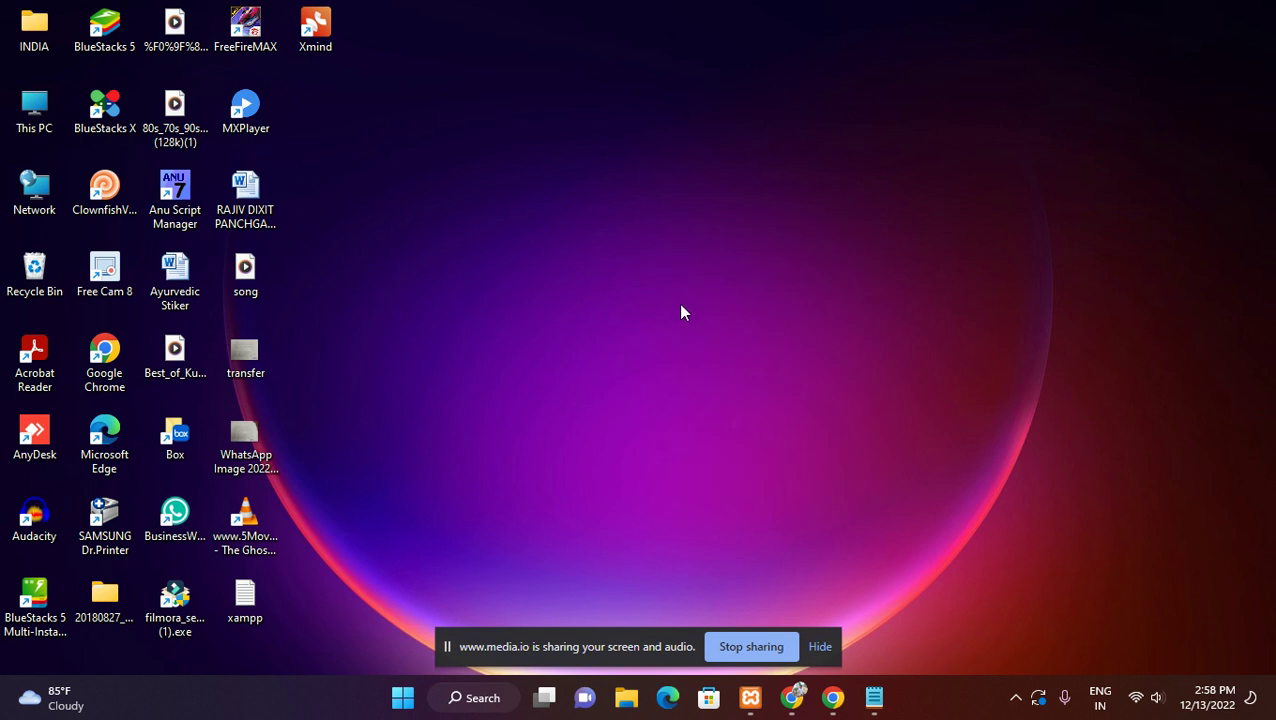
{"action": "double_click", "coordinate": [30, 125]}
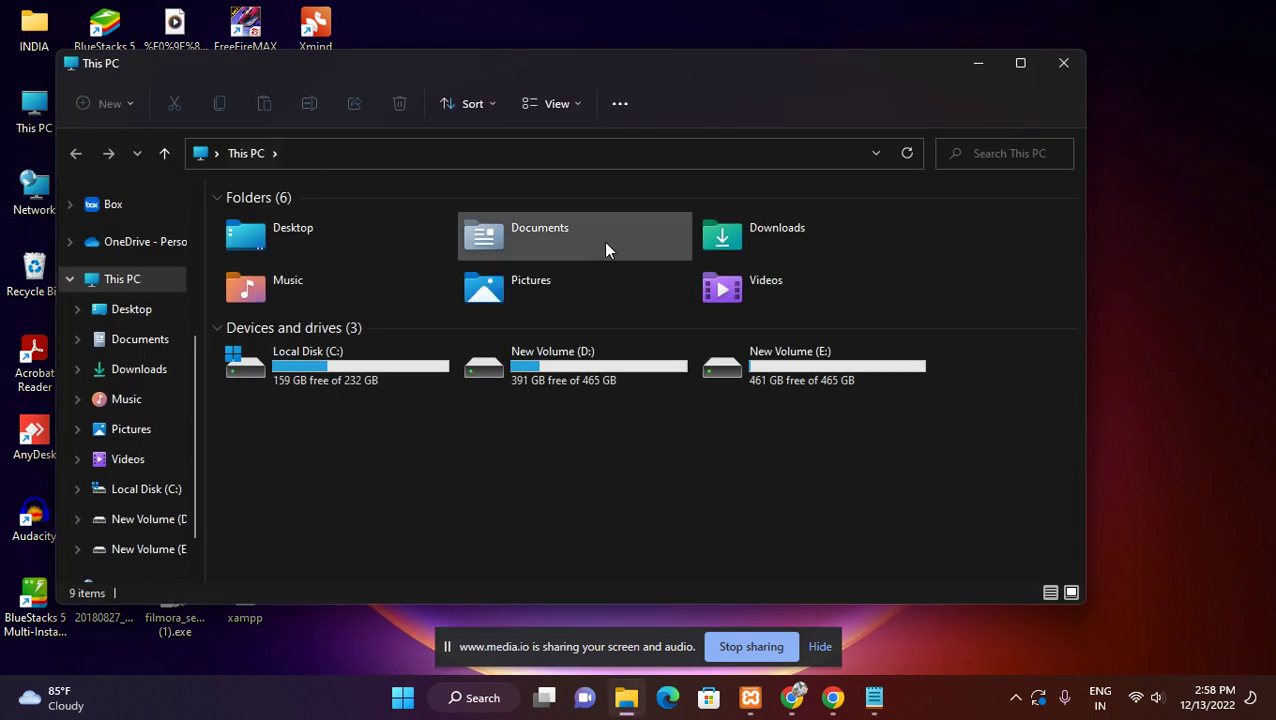
{"action": "double_click", "coordinate": [745, 240]}
{"action": "scroll", "coordinate": [490, 274], "scroll_direction": "down", "scroll_amount": 3}
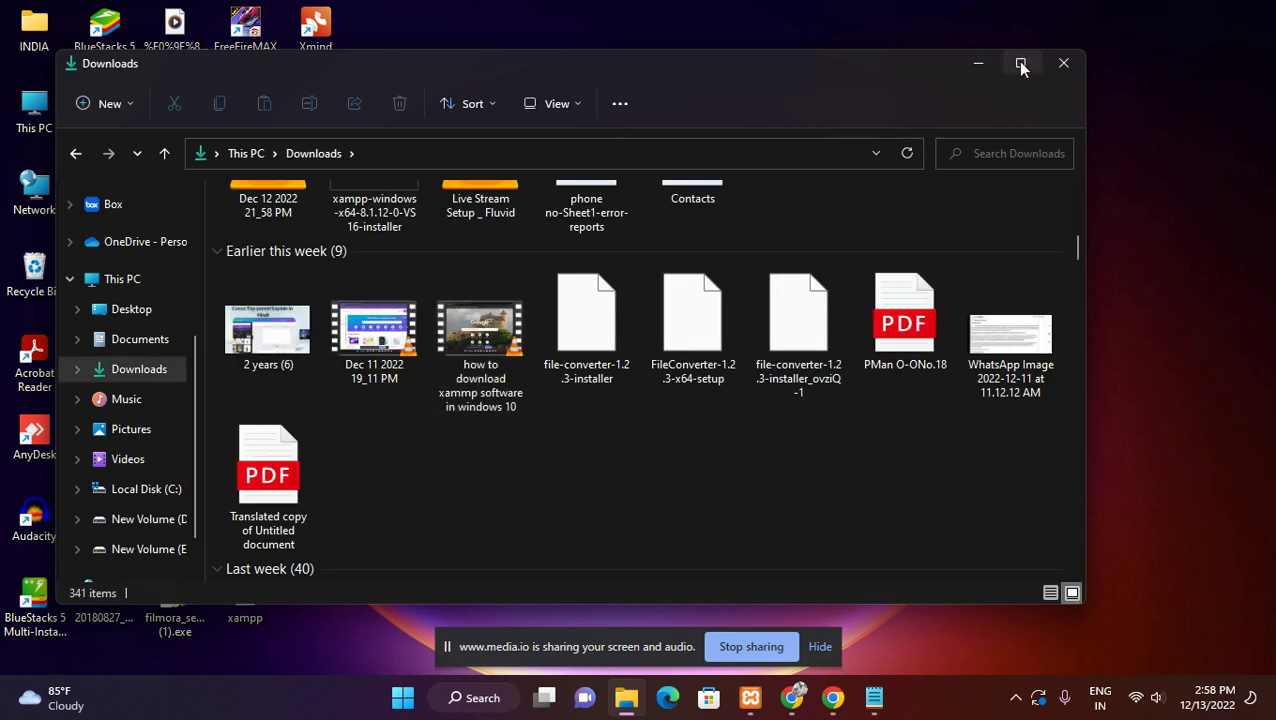
{"action": "left_click", "coordinate": [1020, 63]}
Step: Find the wordpress-6.1.1 archive in the Downloads folder and copy it
{"action": "scroll", "coordinate": [485, 343], "scroll_direction": "down", "scroll_amount": 5}
{"action": "scroll", "coordinate": [455, 341], "scroll_direction": "up", "scroll_amount": 3}
{"action": "scroll", "coordinate": [426, 341], "scroll_direction": "down", "scroll_amount": 10}
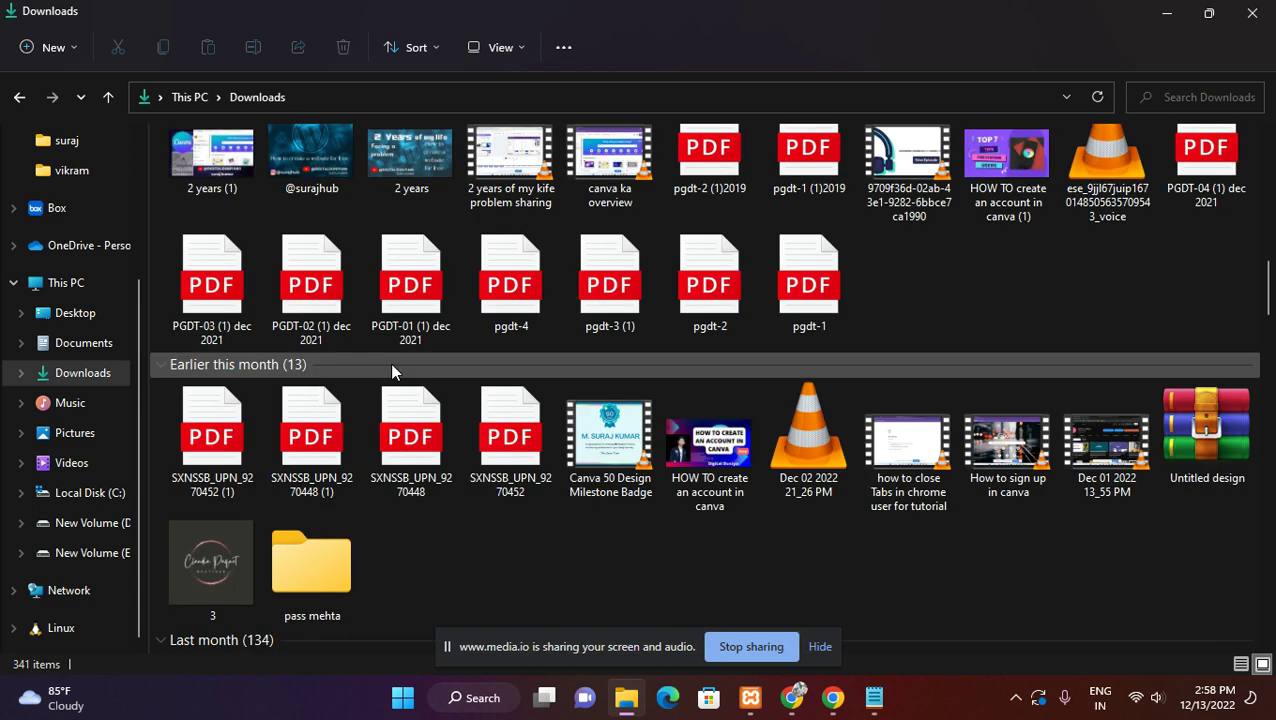
{"action": "scroll", "coordinate": [332, 373], "scroll_direction": "down", "scroll_amount": 3}
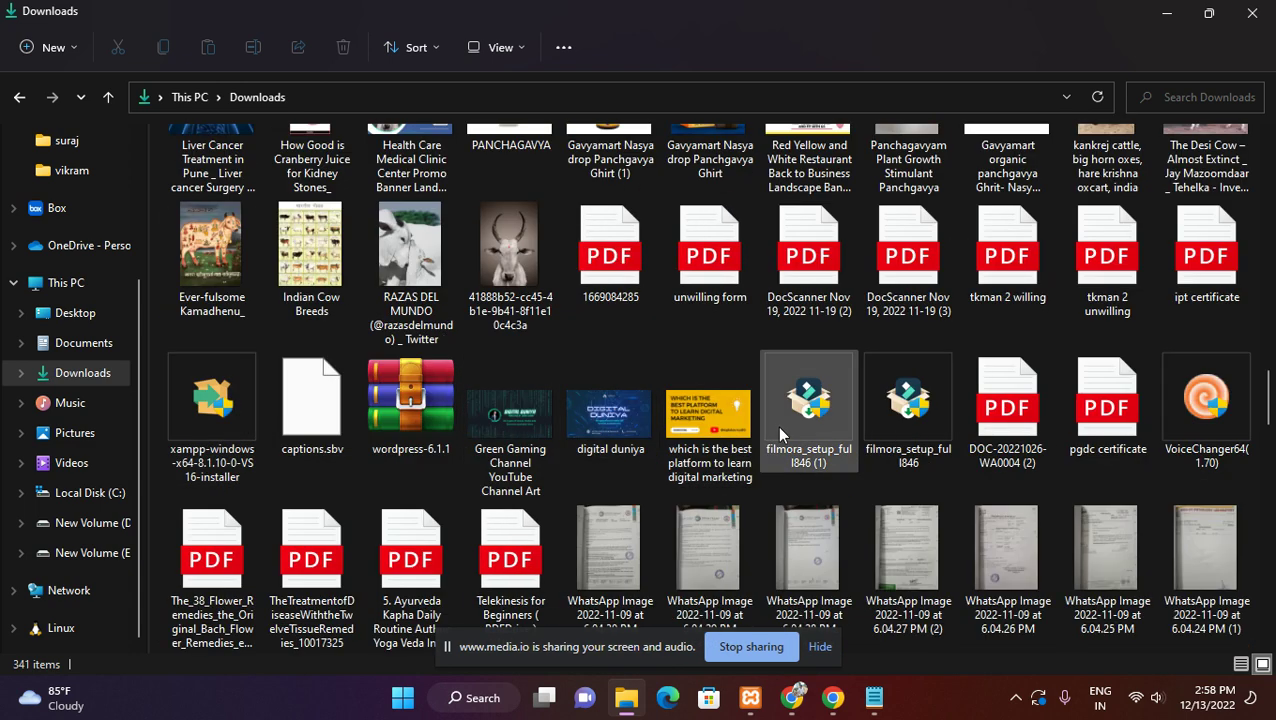
{"action": "scroll", "coordinate": [700, 426], "scroll_direction": "down", "scroll_amount": 3}
{"action": "scroll", "coordinate": [520, 320], "scroll_direction": "down", "scroll_amount": 6}
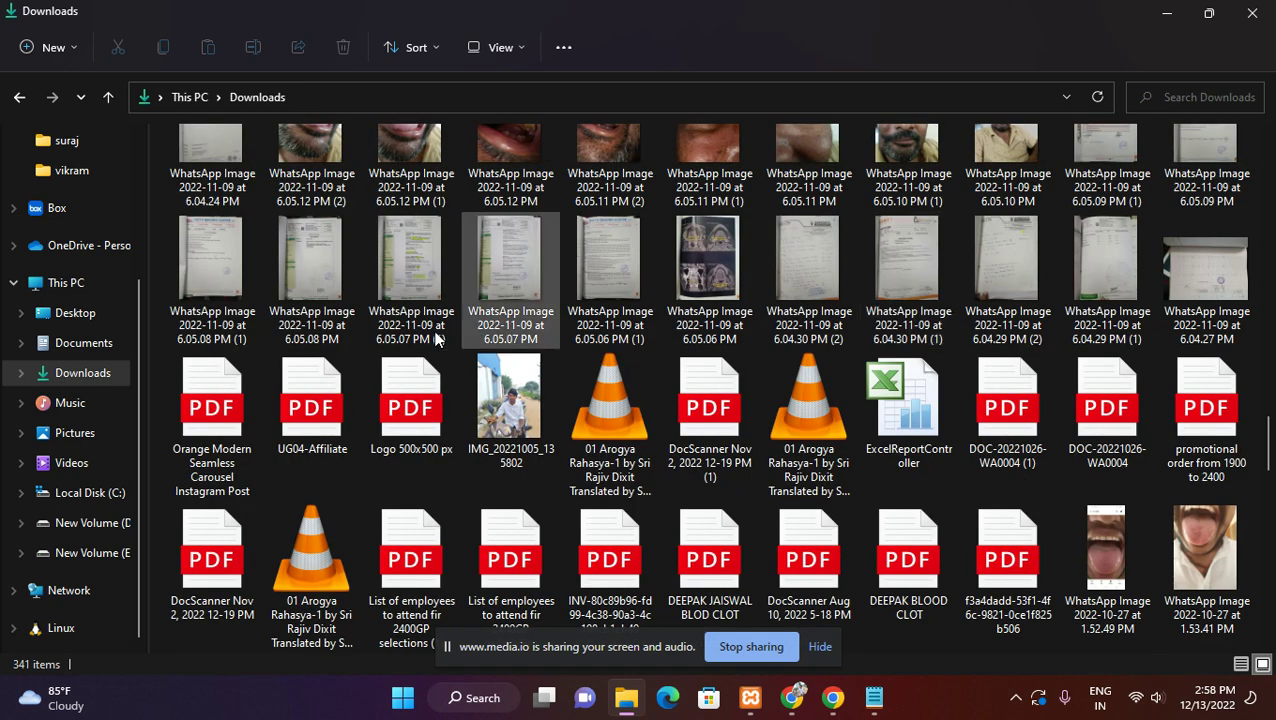
{"action": "scroll", "coordinate": [354, 364], "scroll_direction": "down", "scroll_amount": 15}
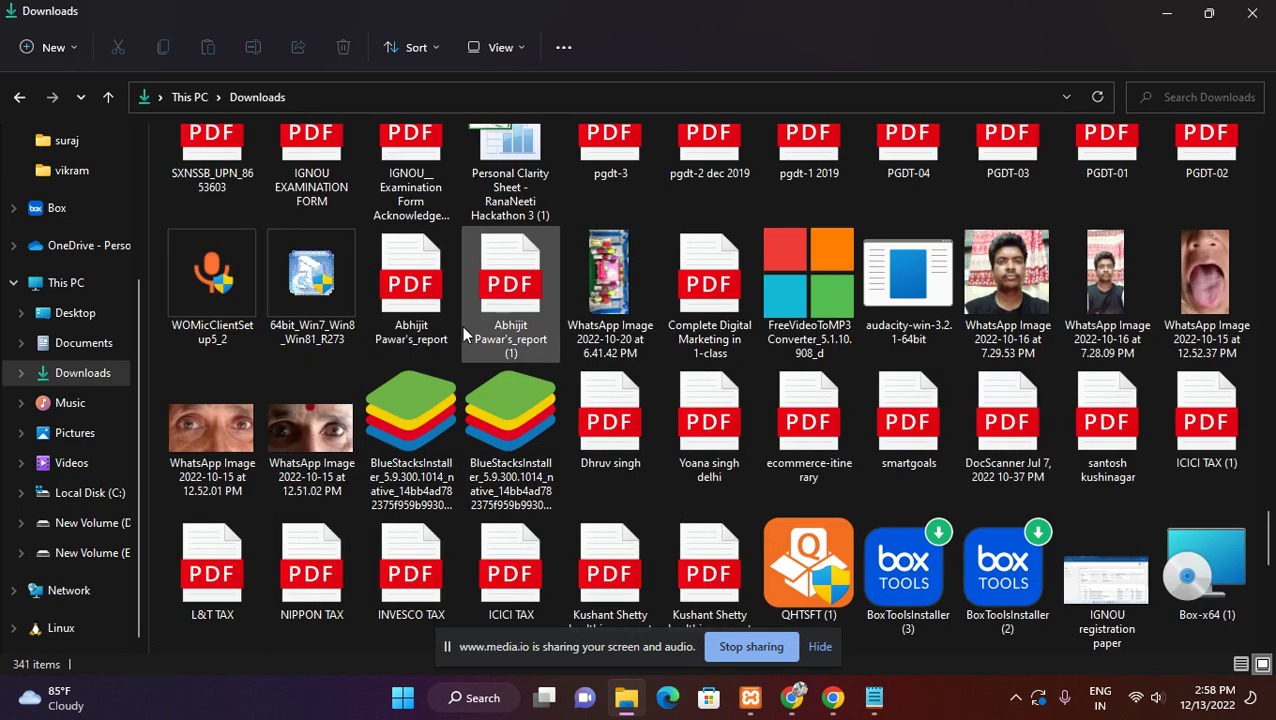
{"action": "scroll", "coordinate": [217, 470], "scroll_direction": "down", "scroll_amount": 2}
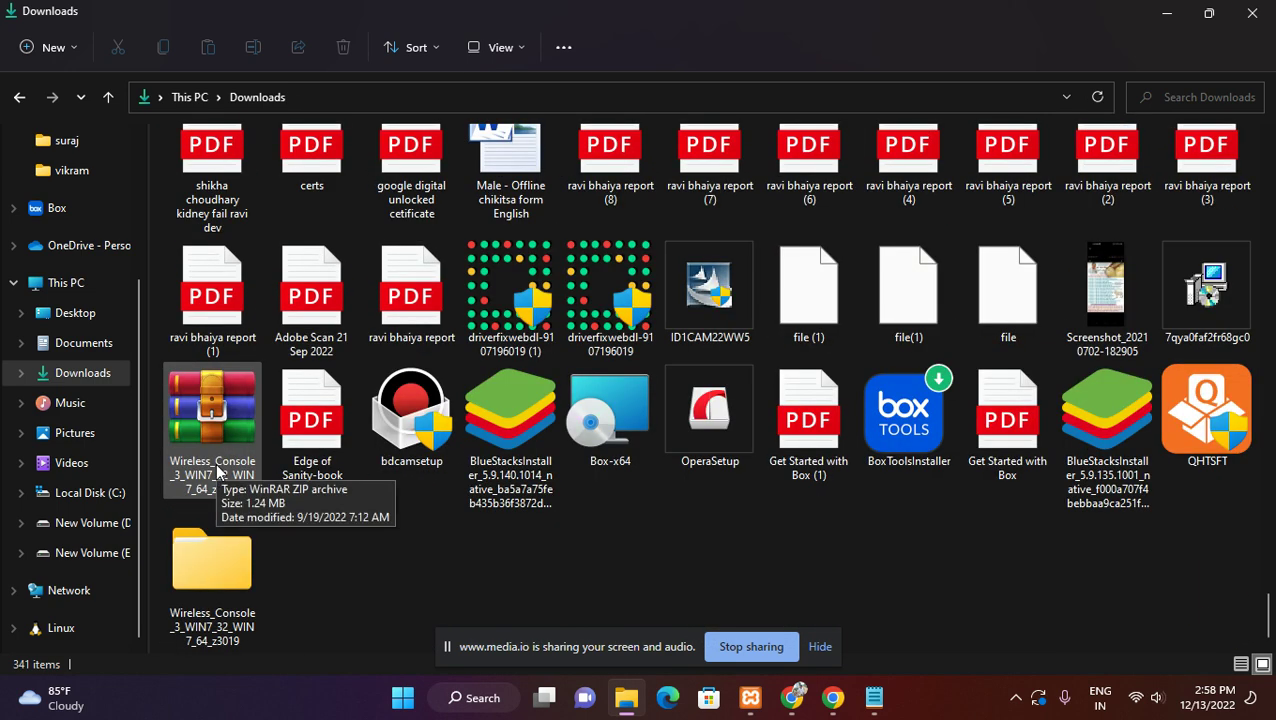
{"action": "scroll", "coordinate": [229, 385], "scroll_direction": "up", "scroll_amount": 15}
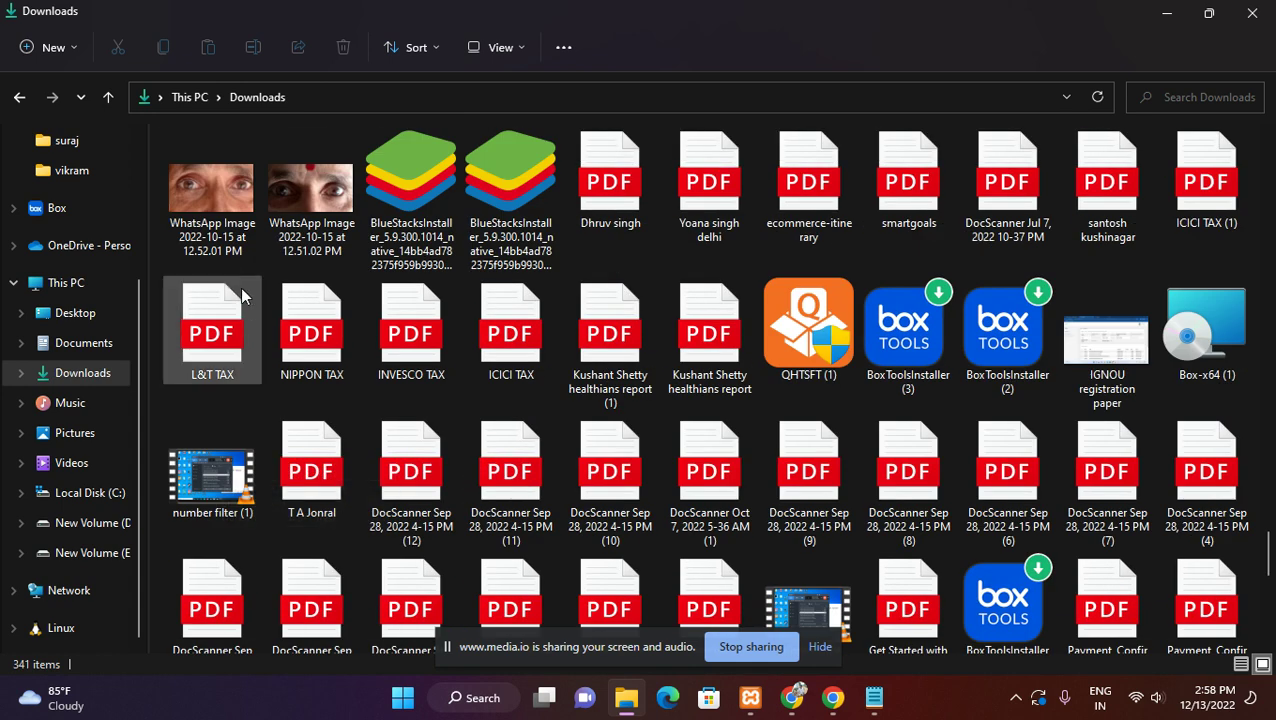
{"action": "scroll", "coordinate": [544, 343], "scroll_direction": "up", "scroll_amount": 3}
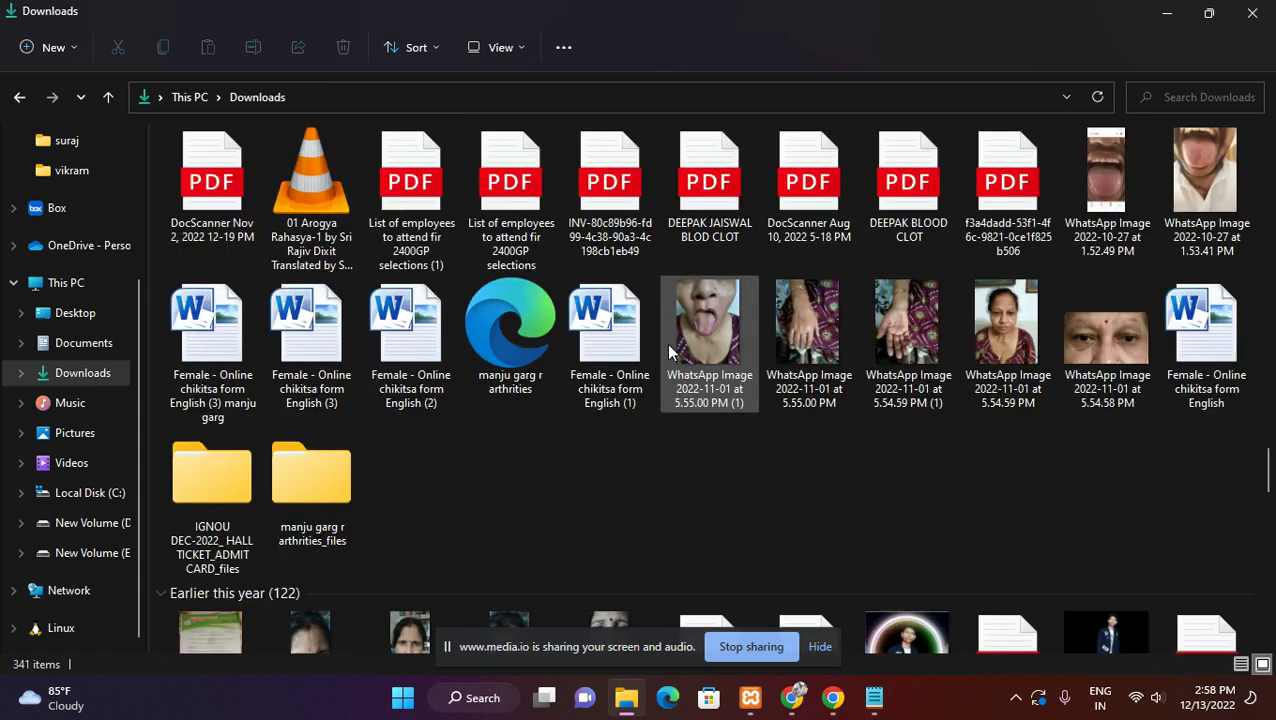
{"action": "scroll", "coordinate": [600, 327], "scroll_direction": "up", "scroll_amount": 2}
{"action": "scroll", "coordinate": [600, 327], "scroll_direction": "up", "scroll_amount": 2}
{"action": "scroll", "coordinate": [695, 411], "scroll_direction": "down", "scroll_amount": 2}
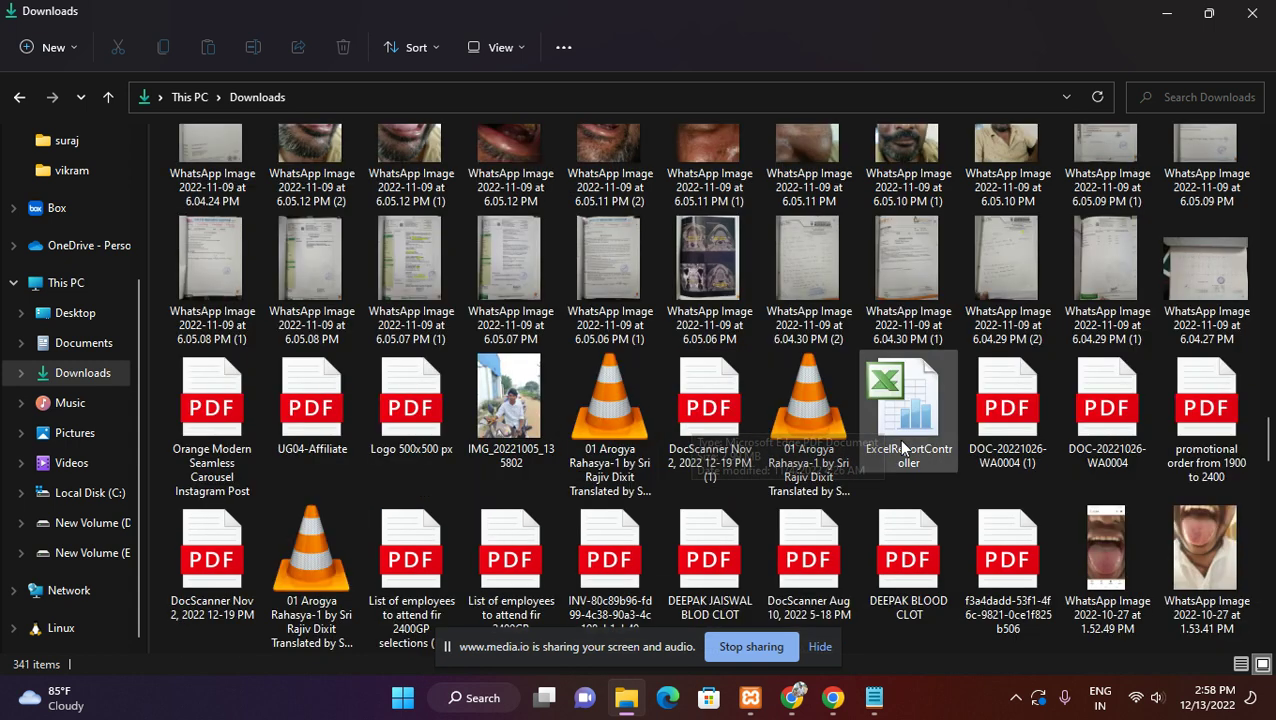
{"action": "scroll", "coordinate": [376, 376], "scroll_direction": "up", "scroll_amount": 5}
{"action": "left_click", "coordinate": [428, 341]}
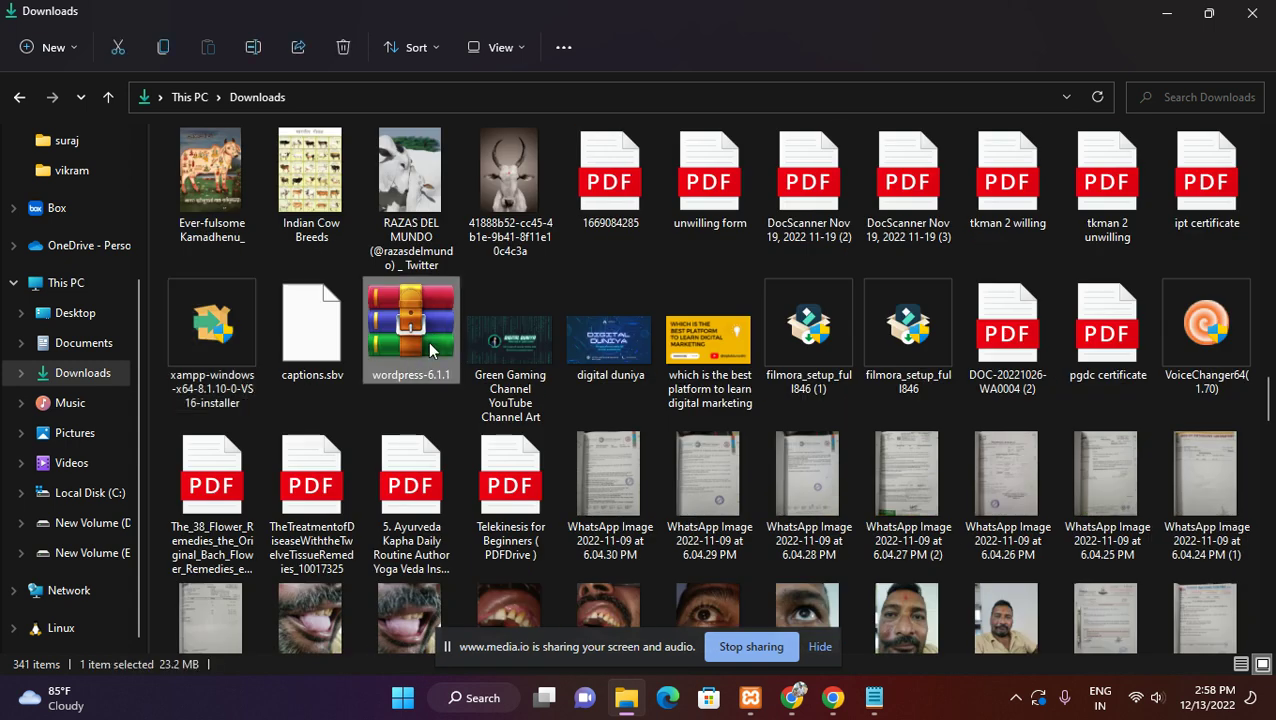
{"action": "right_click", "coordinate": [428, 341]}
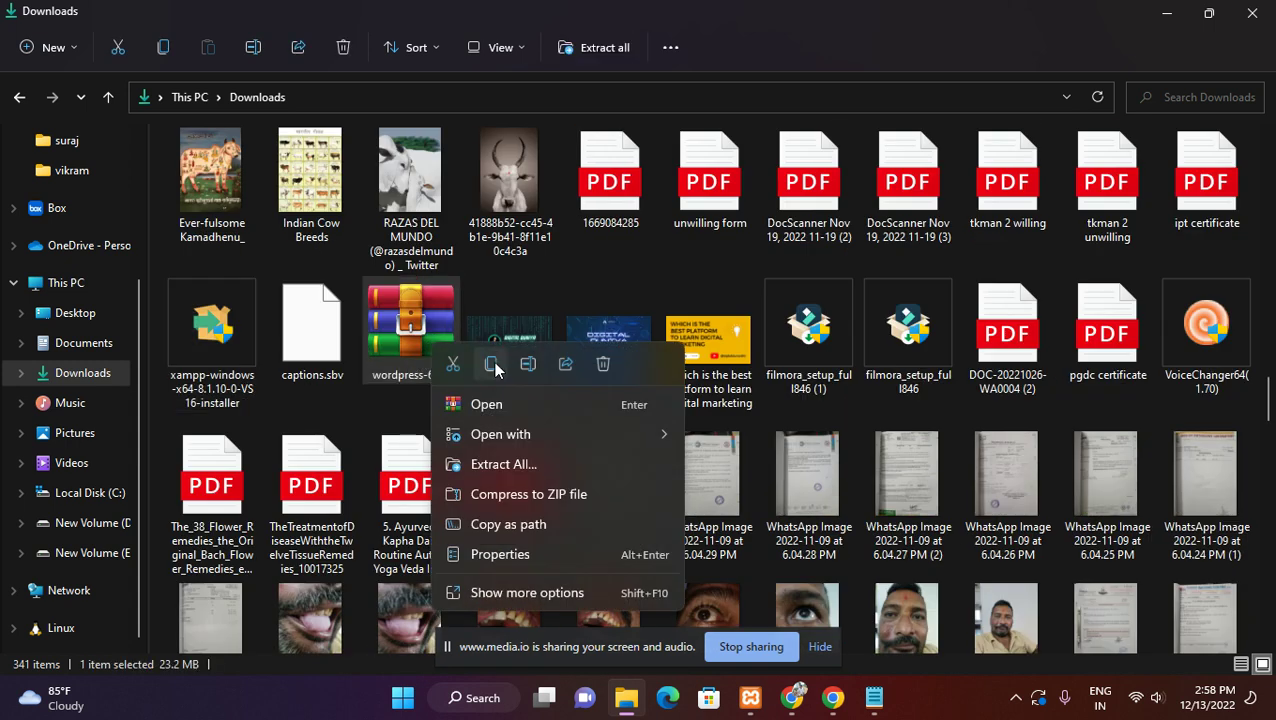
{"action": "left_click", "coordinate": [492, 365]}
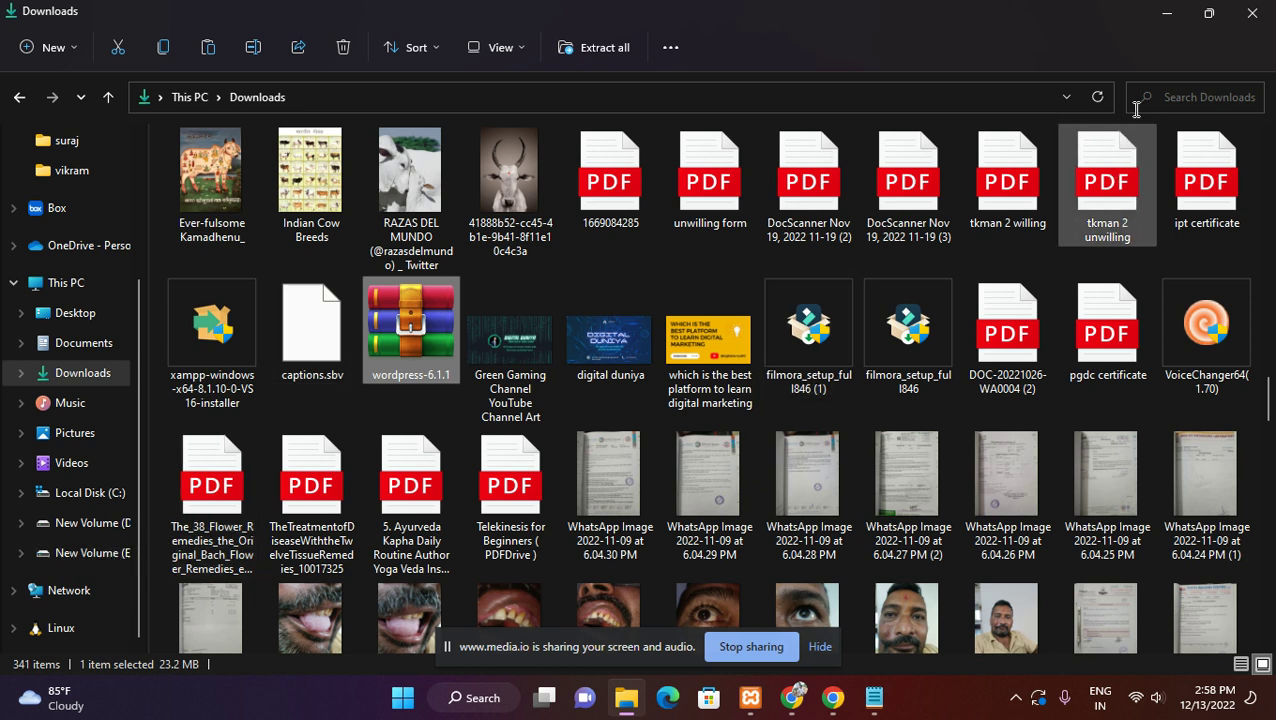
Step: Check a folder on New Volume (E:), and open the xampp folder on New Volume (D:)
{"action": "left_click", "coordinate": [90, 555]}
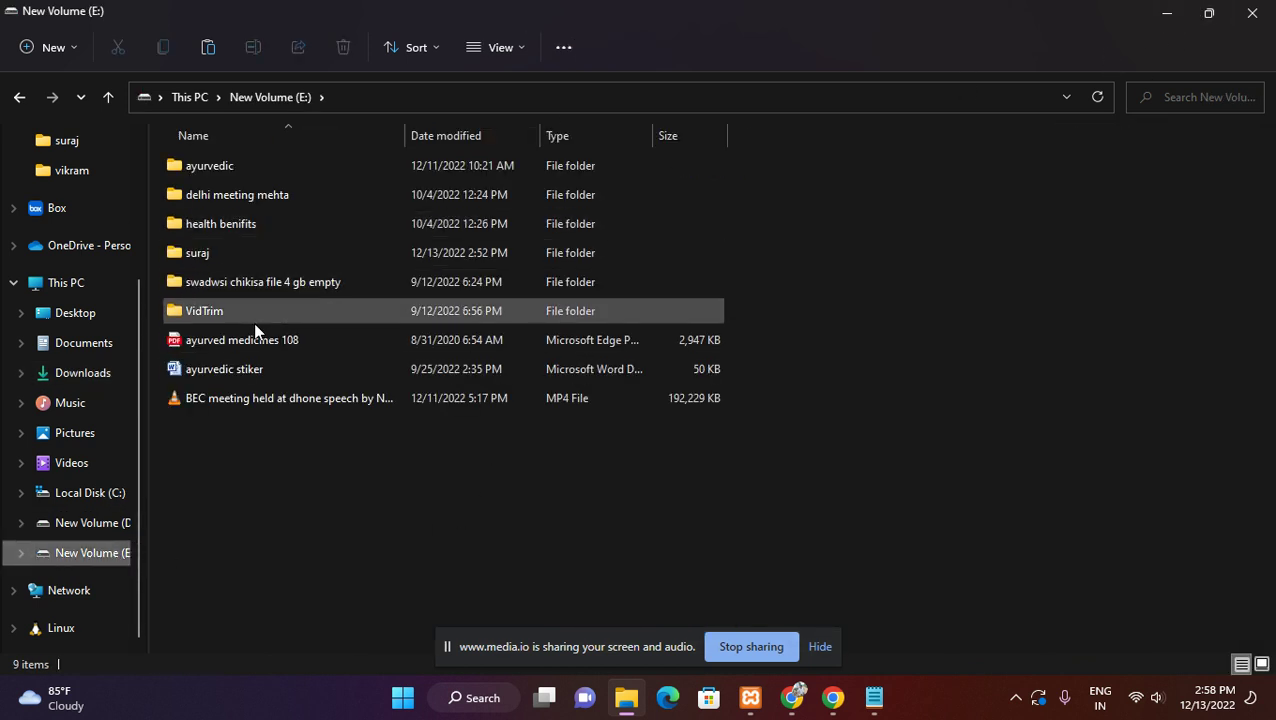
{"action": "double_click", "coordinate": [274, 259]}
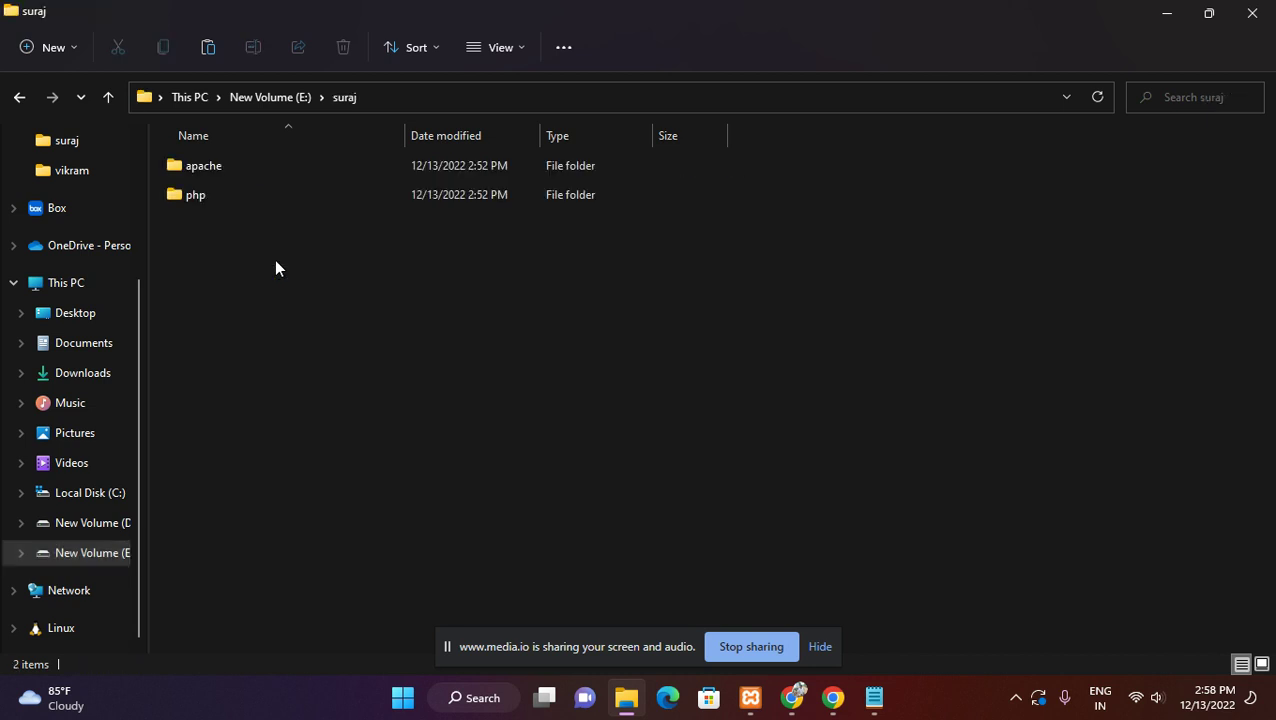
{"action": "left_click", "coordinate": [112, 523]}
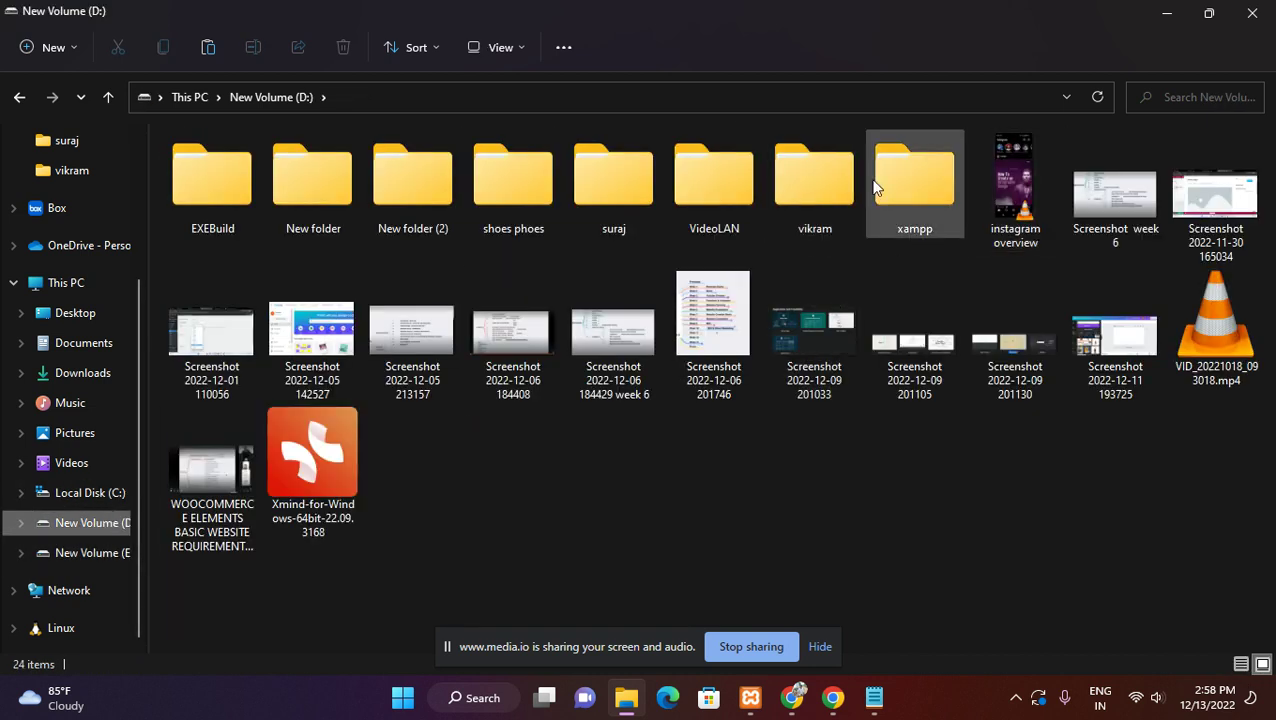
{"action": "double_click", "coordinate": [904, 198]}
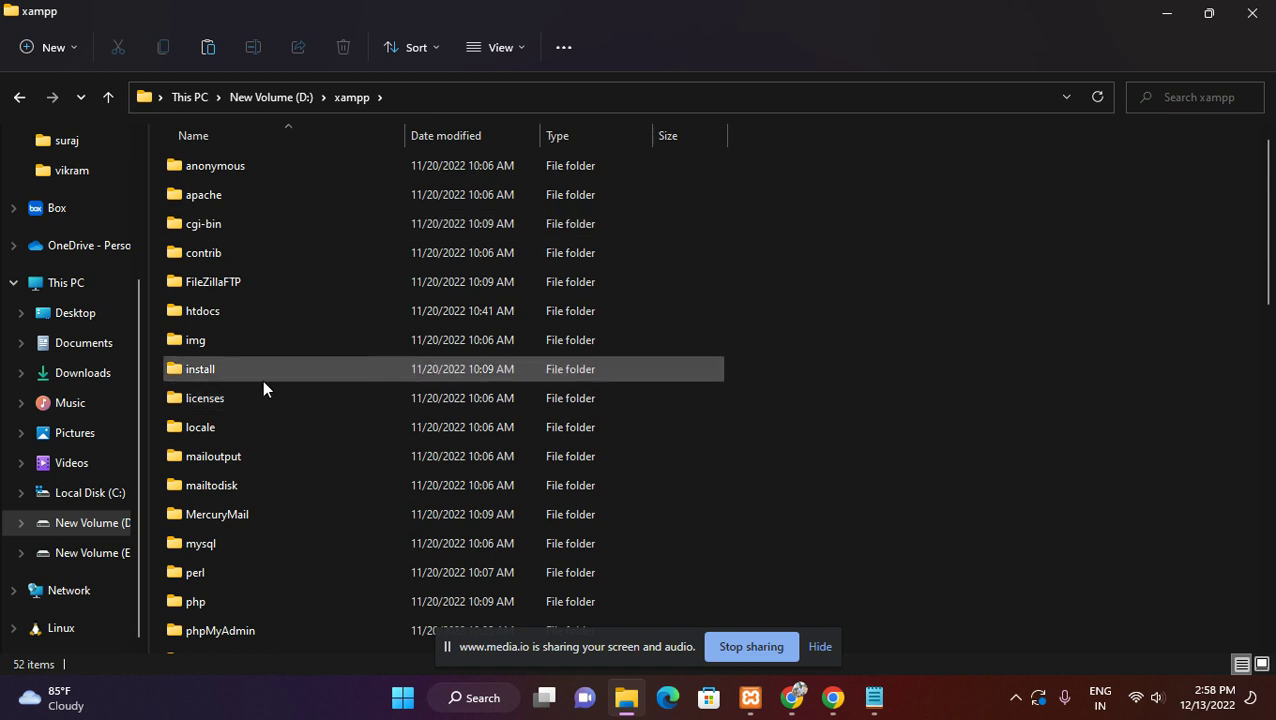
Step: Launch the xampp-control application from the xampp folder and close its Control Panel window again
{"action": "scroll", "coordinate": [257, 340], "scroll_direction": "down", "scroll_amount": 3}
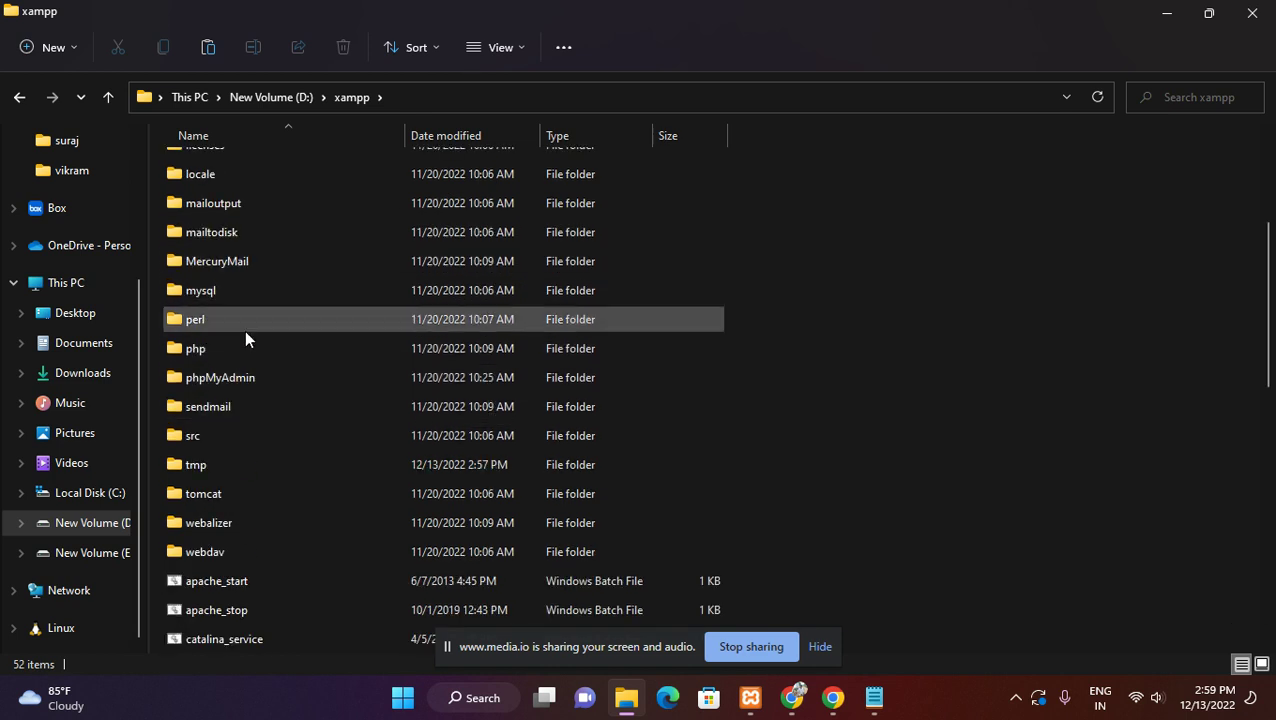
{"action": "scroll", "coordinate": [237, 478], "scroll_direction": "down", "scroll_amount": 10}
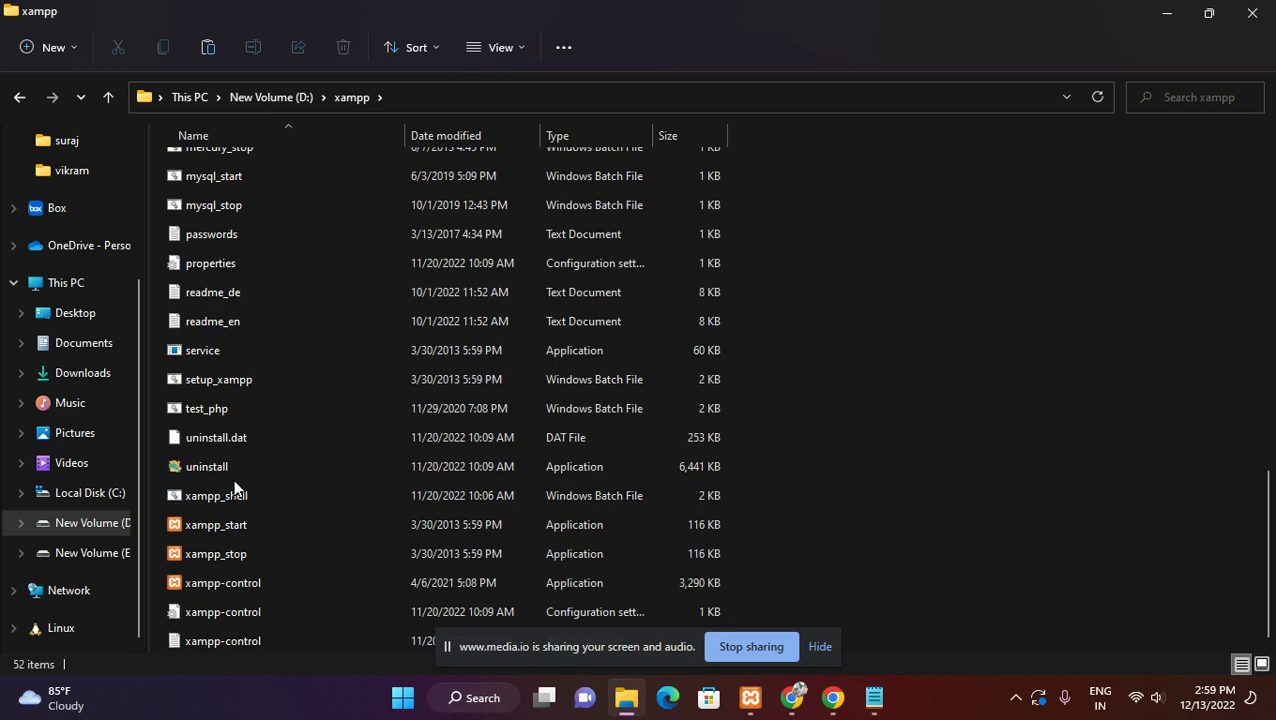
{"action": "double_click", "coordinate": [254, 583]}
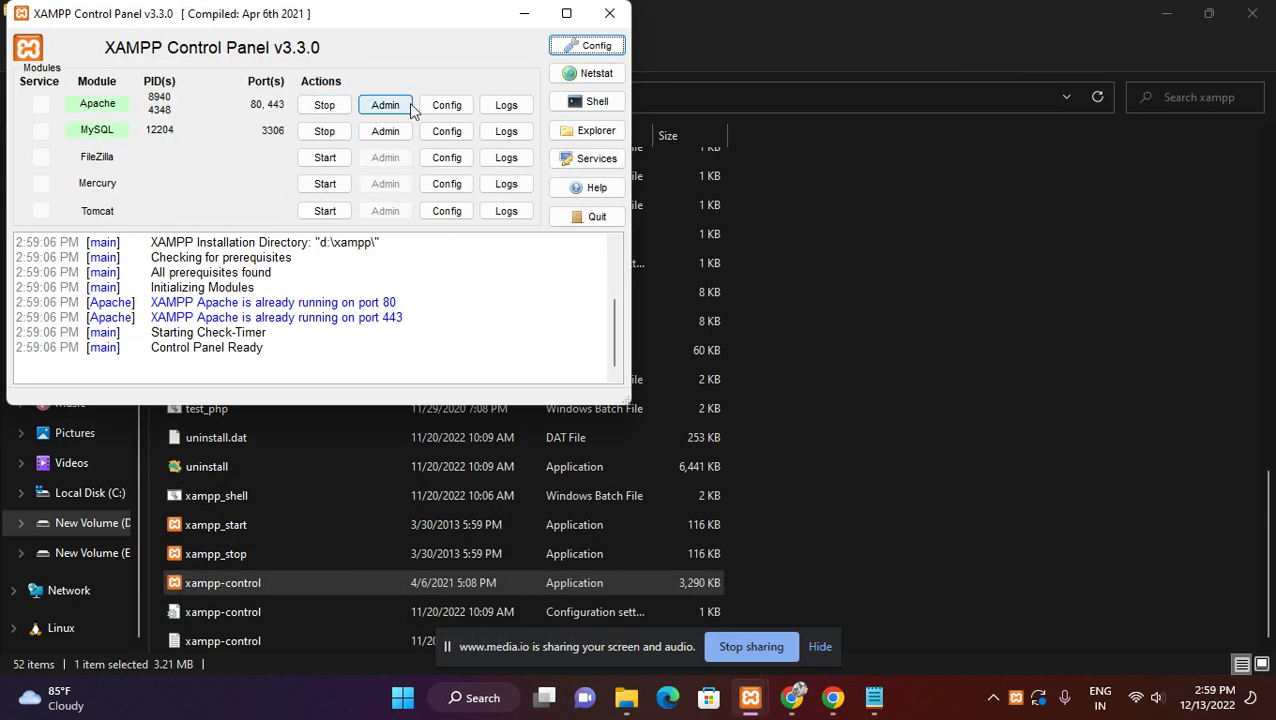
{"action": "left_click", "coordinate": [610, 14]}
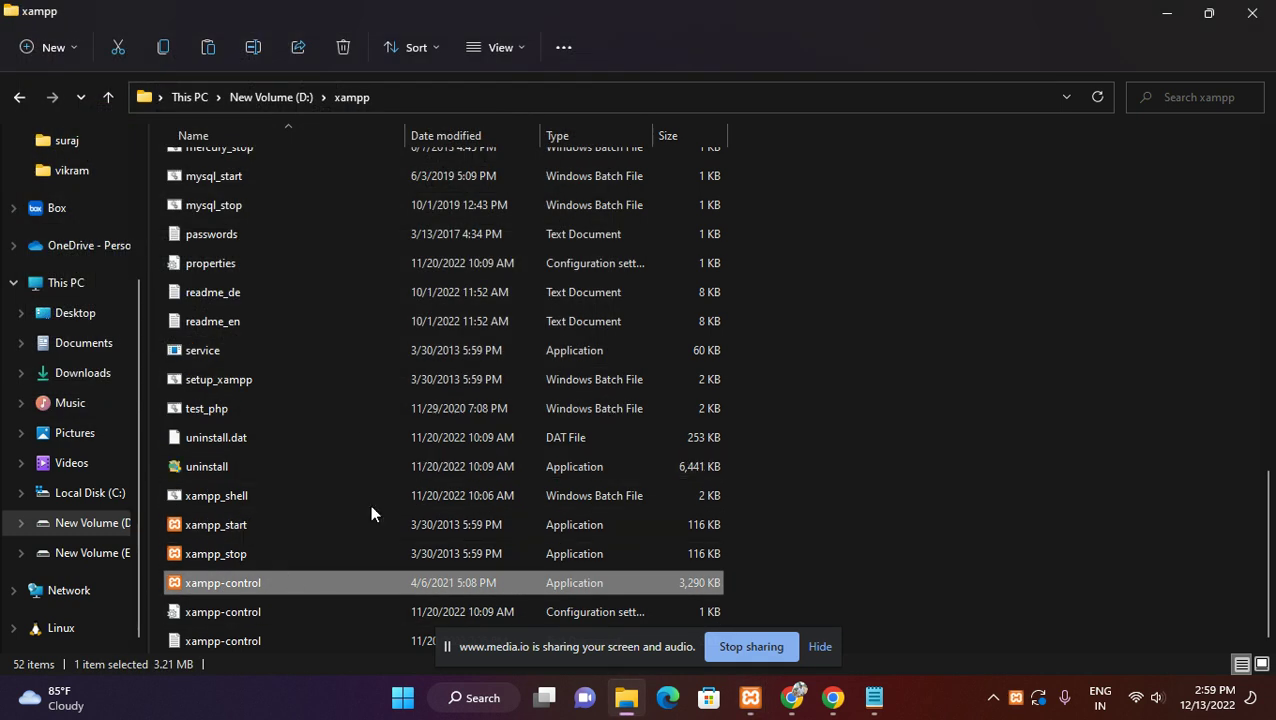
Step: Open the htdocs folder inside the xampp folder
{"action": "scroll", "coordinate": [343, 395], "scroll_direction": "up", "scroll_amount": 9}
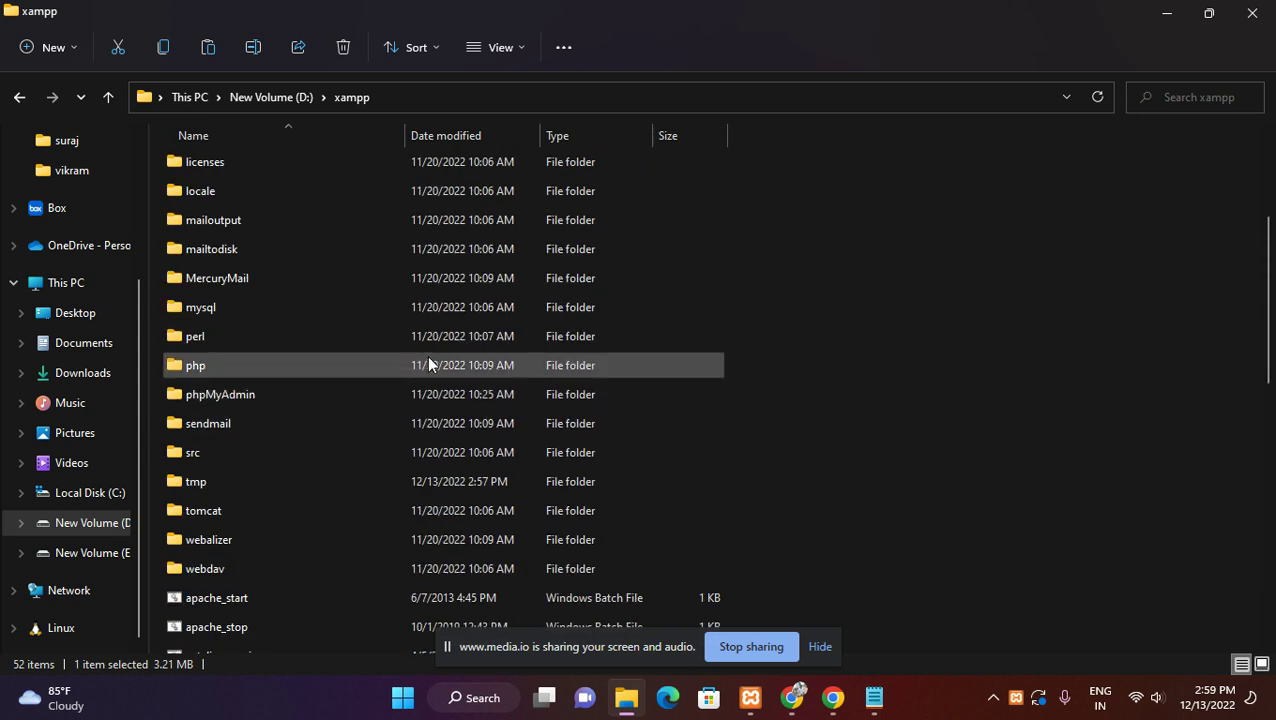
{"action": "scroll", "coordinate": [251, 327], "scroll_direction": "up", "scroll_amount": 3}
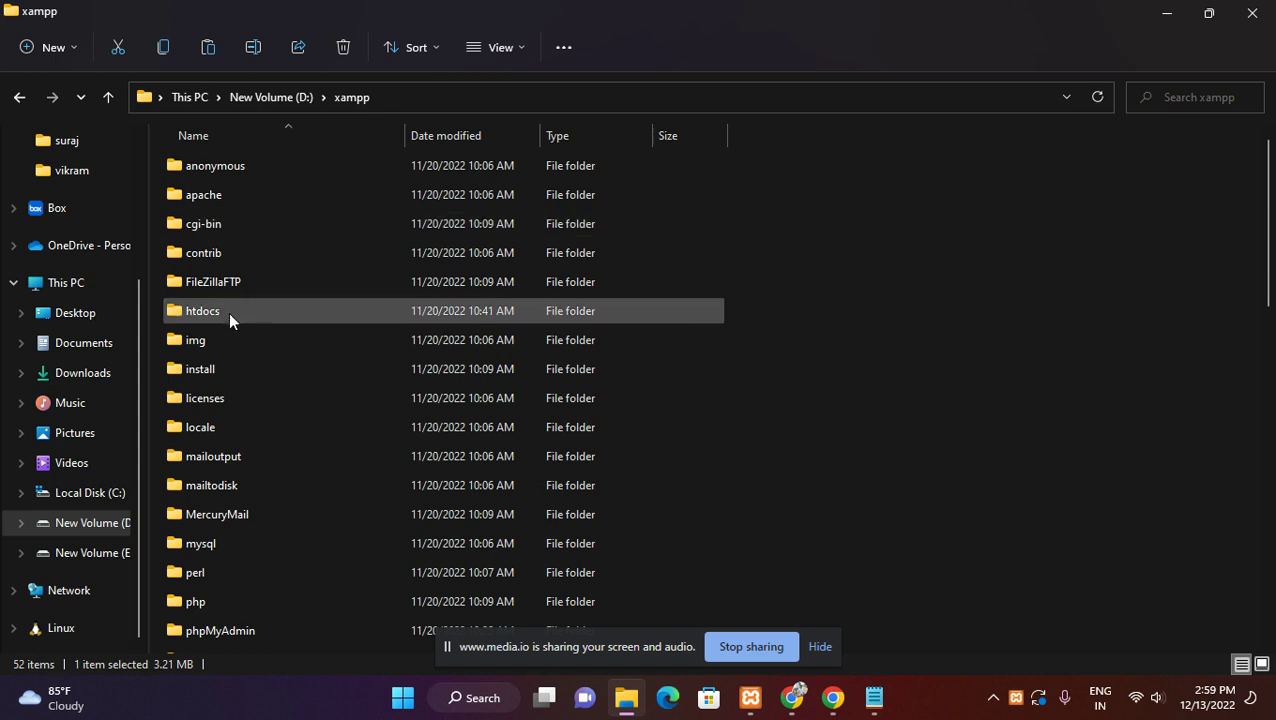
{"action": "double_click", "coordinate": [228, 312]}
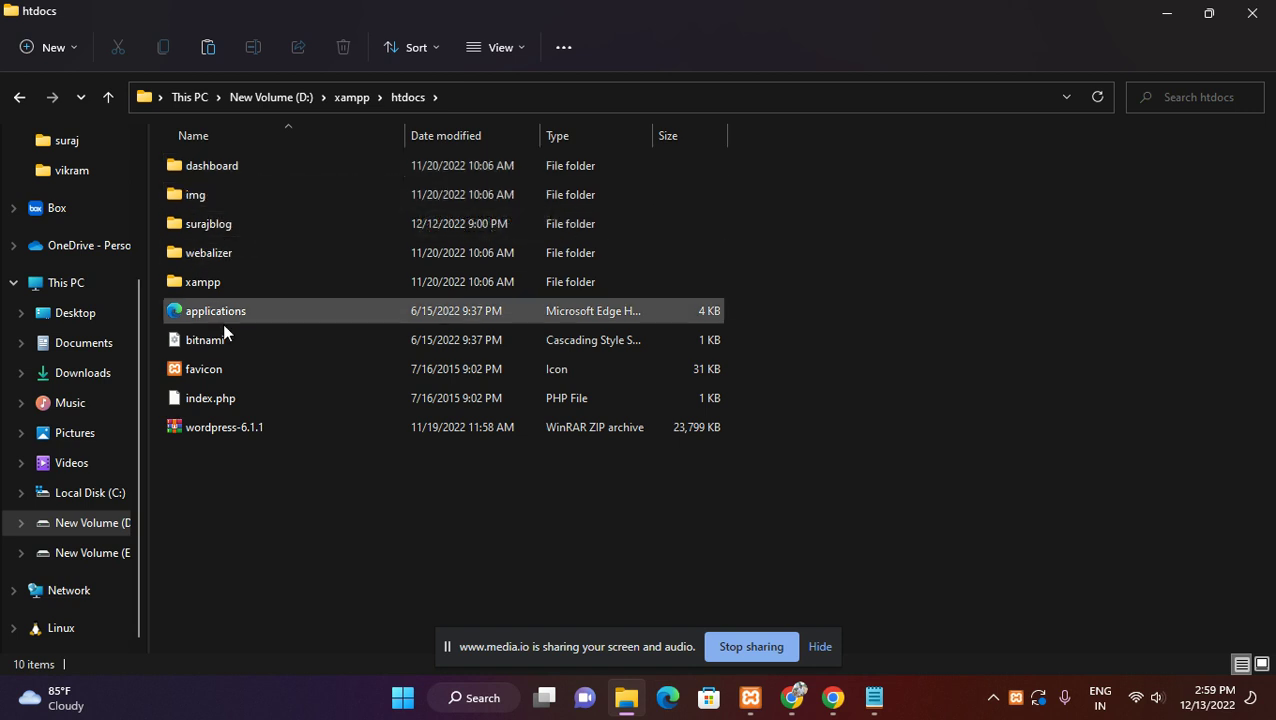
Step: Replace the existing wordpress-6.1.1 archive in htdocs by deleting it and pasting the copied archive
{"action": "left_click", "coordinate": [261, 428]}
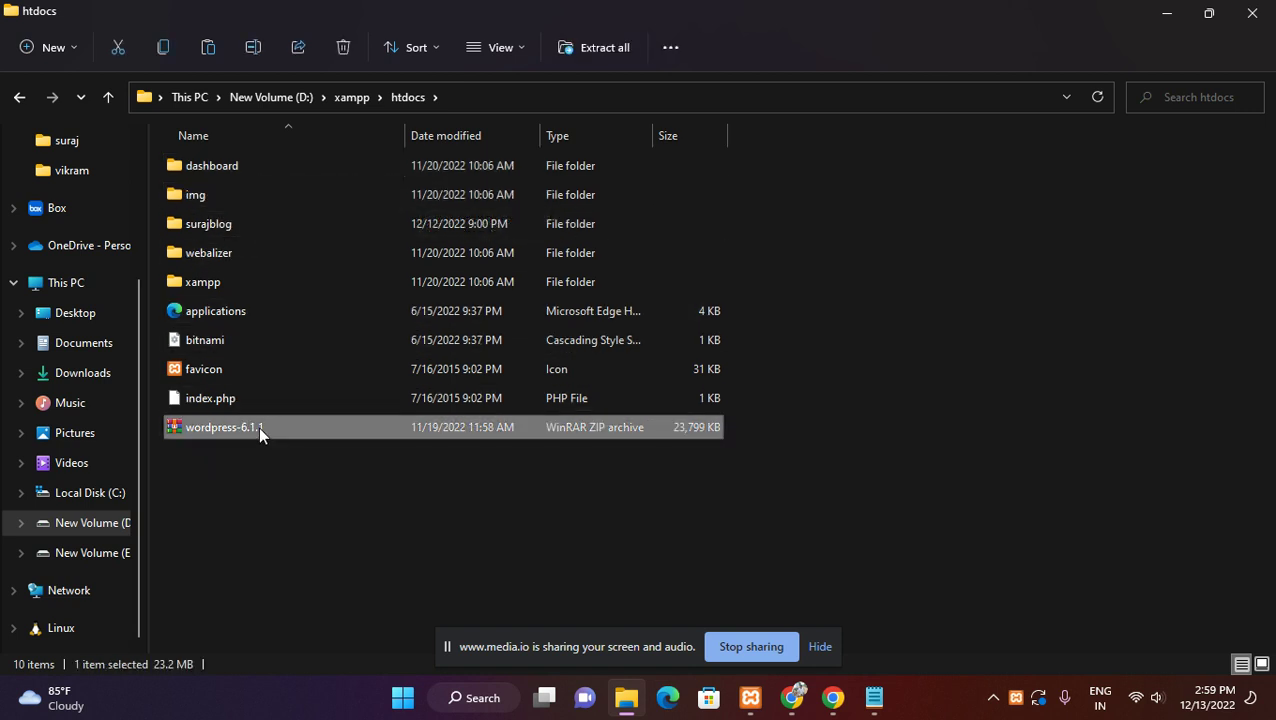
{"action": "right_click", "coordinate": [258, 426]}
{"action": "left_click", "coordinate": [434, 451]}
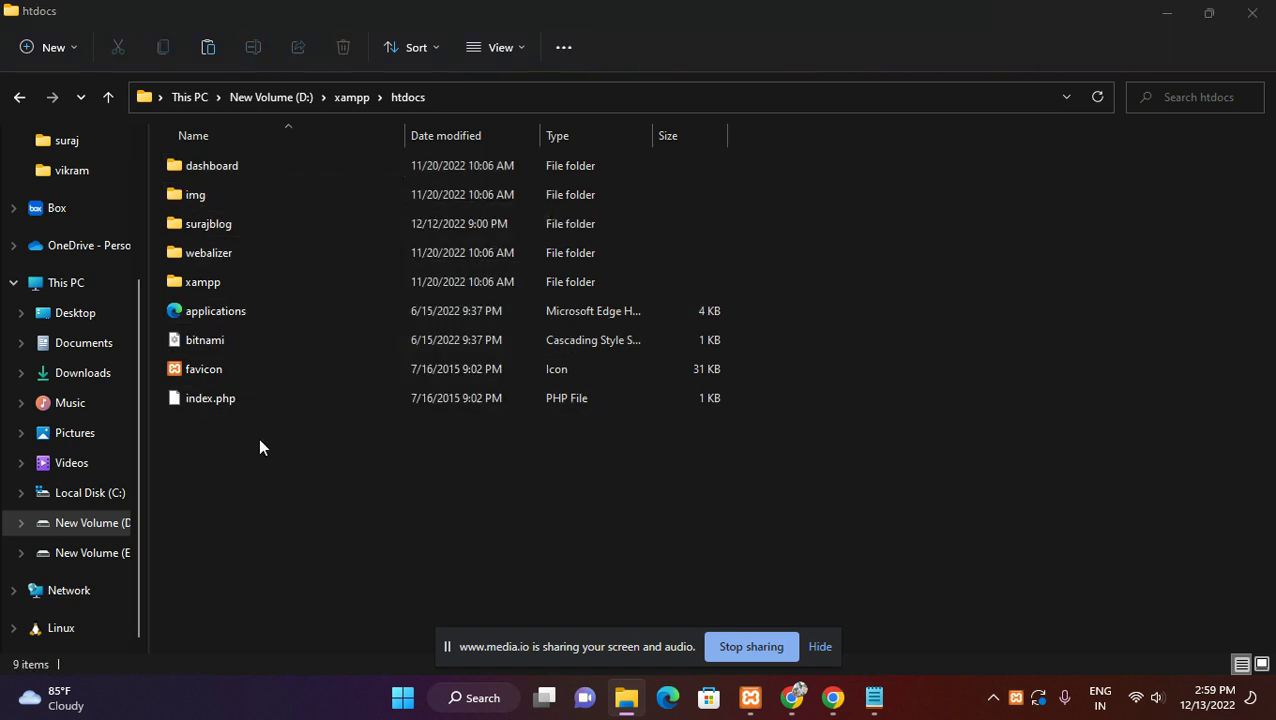
{"action": "right_click", "coordinate": [252, 427]}
{"action": "left_click", "coordinate": [278, 451]}
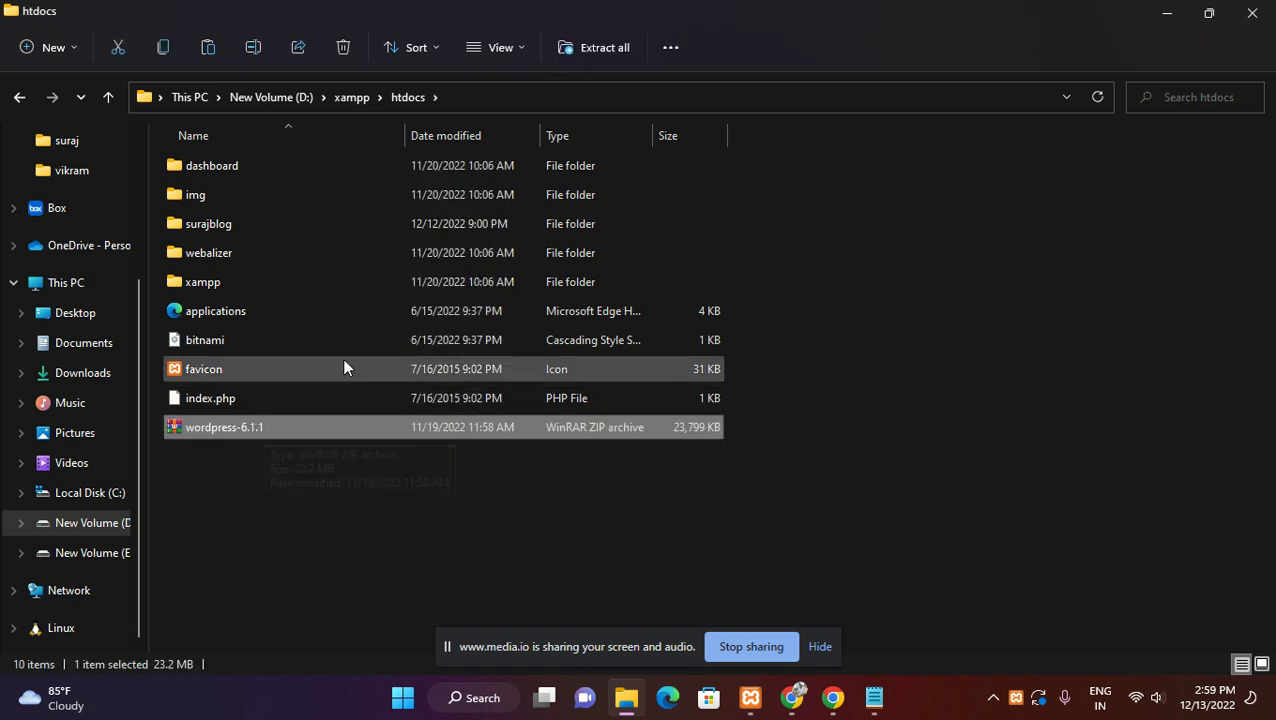
Step: Extract the whole wordpress-6.1.1 archive to D:\xampp\htdocs\wordpress-6.1.1
{"action": "right_click", "coordinate": [243, 428]}
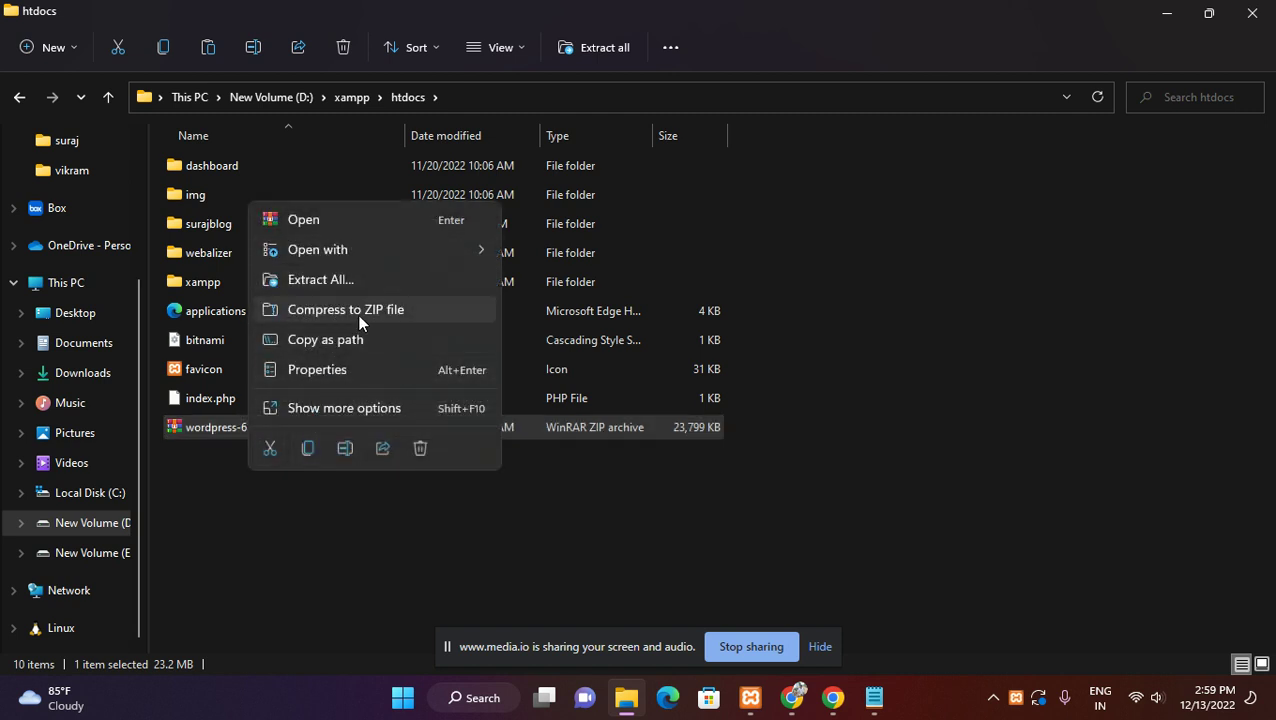
{"action": "left_click", "coordinate": [346, 278]}
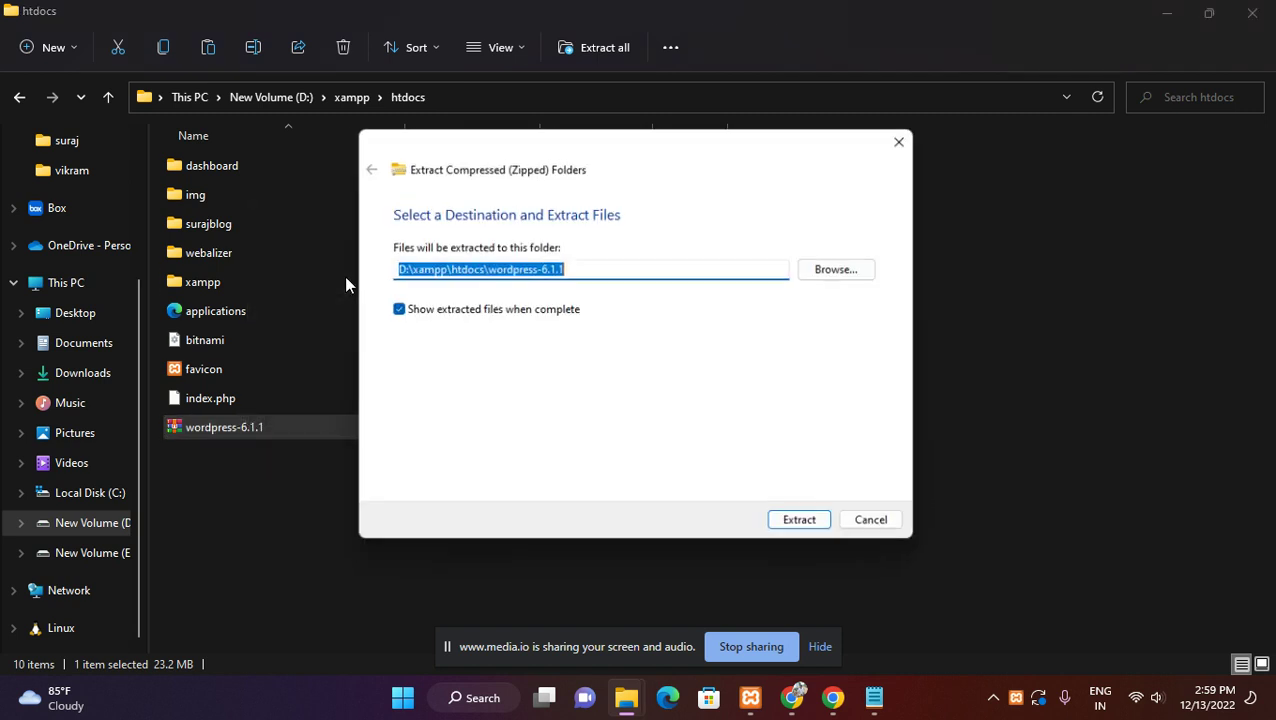
{"action": "left_click", "coordinate": [638, 272]}
{"action": "left_click", "coordinate": [807, 528]}
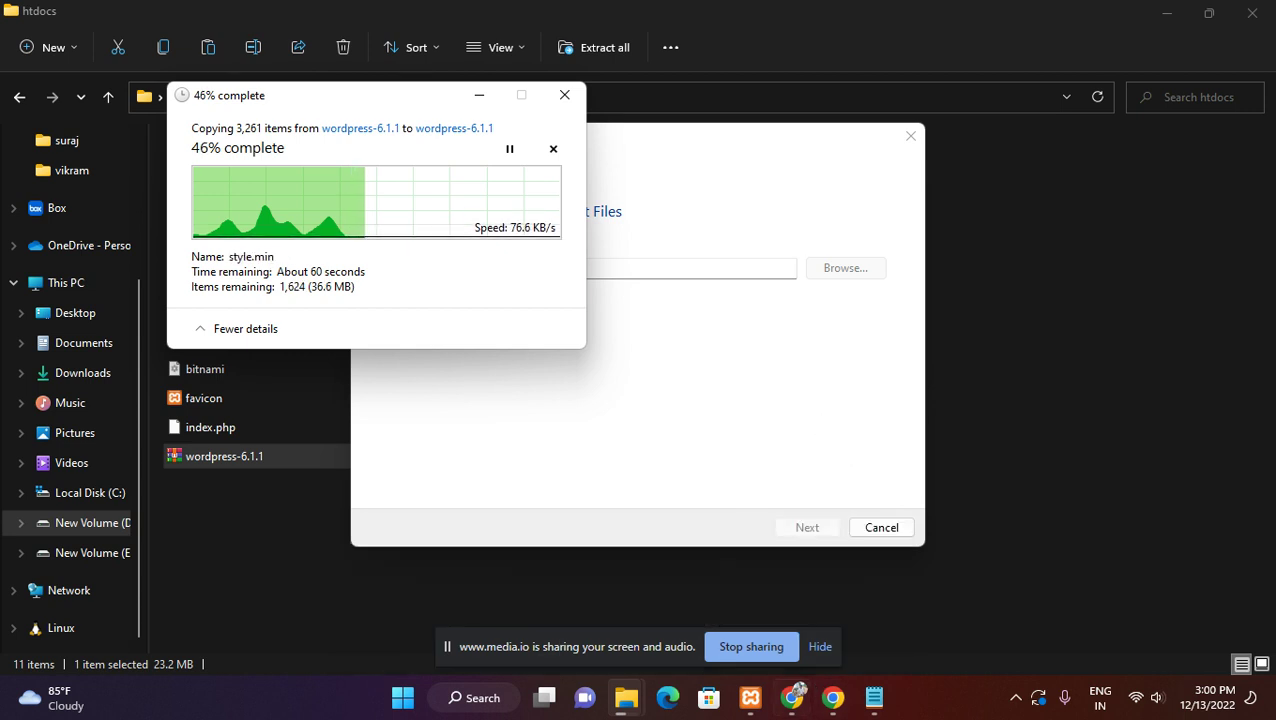
Step: Bring the xampp File Explorer window to the front and open its htdocs folder
{"action": "left_click", "coordinate": [792, 699]}
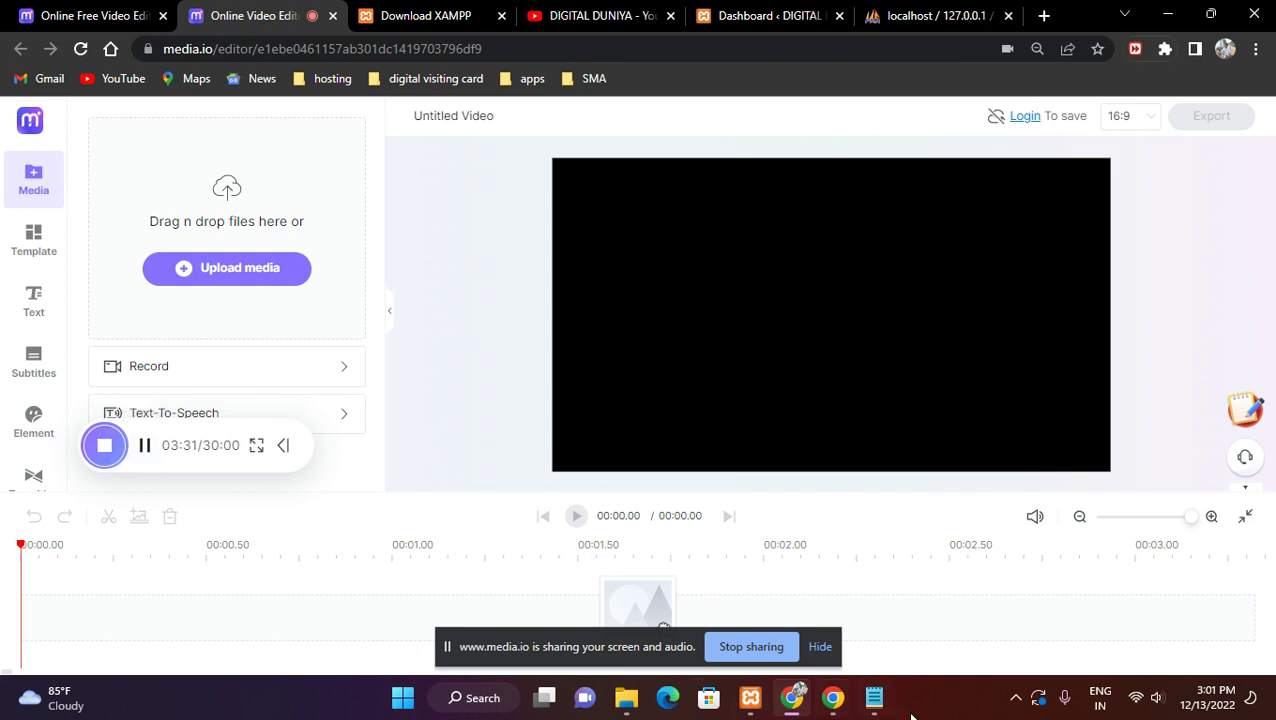
{"action": "mouse_move", "coordinate": [626, 697]}
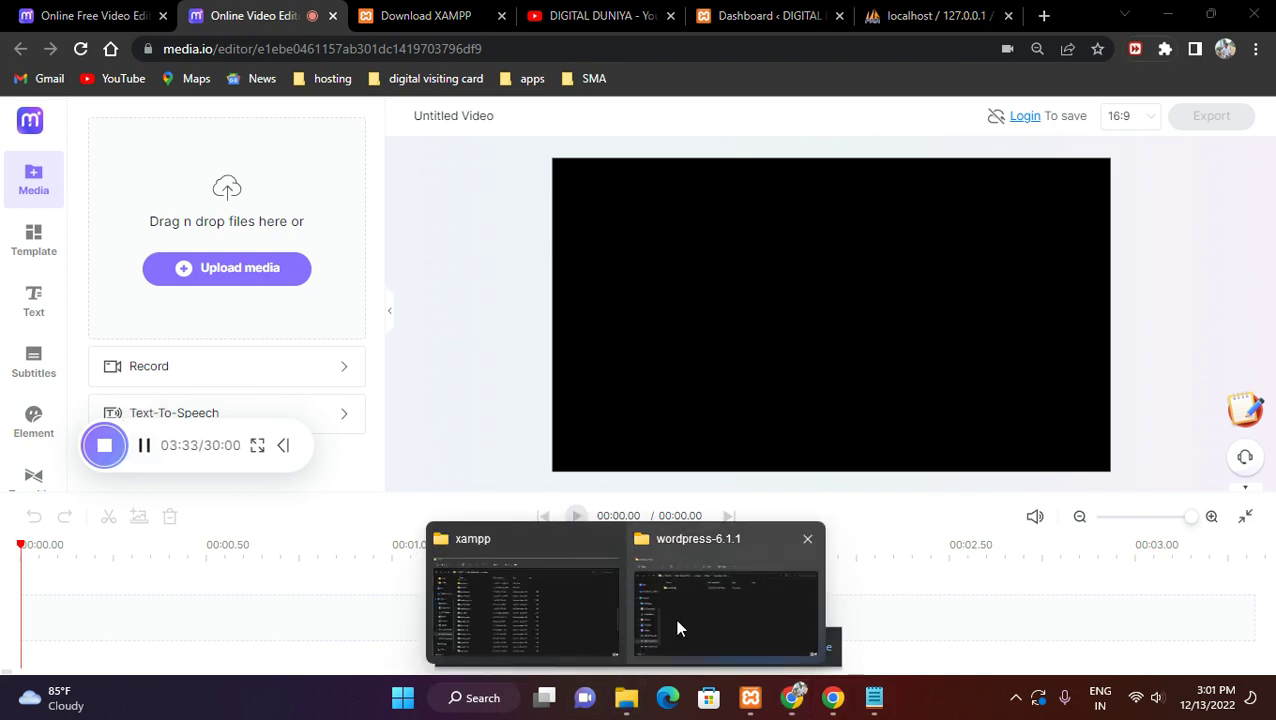
{"action": "left_click", "coordinate": [560, 613]}
{"action": "scroll", "coordinate": [275, 275], "scroll_direction": "up", "scroll_amount": 4}
{"action": "scroll", "coordinate": [275, 275], "scroll_direction": "up", "scroll_amount": 3}
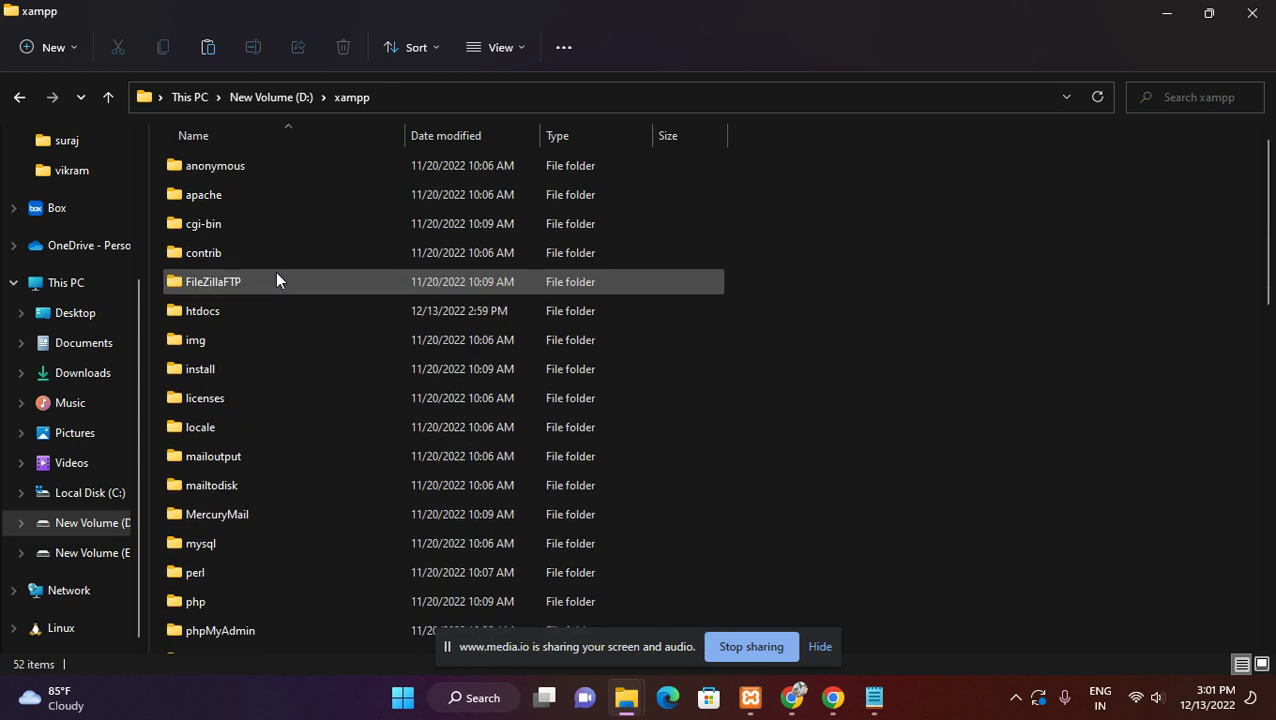
{"action": "double_click", "coordinate": [220, 311]}
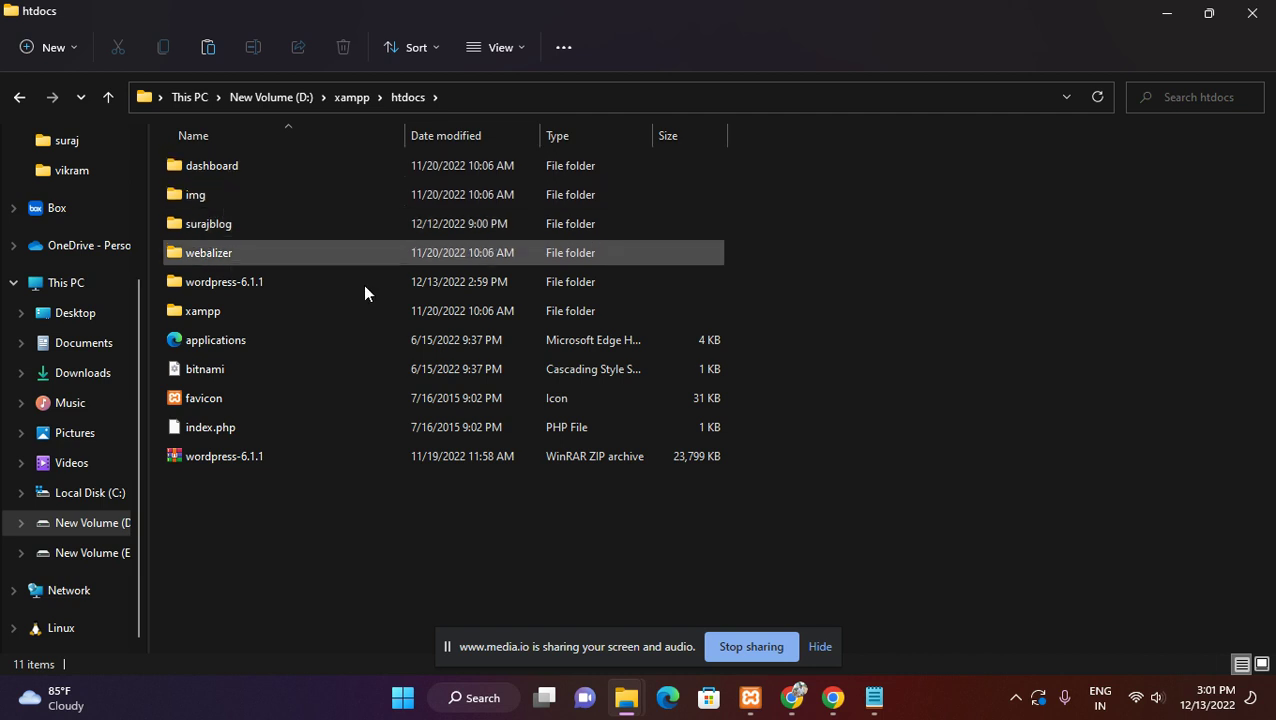
Step: Rename the wordpress-6.1.1 folder in htdocs as digitalduniya
{"action": "left_click", "coordinate": [238, 283]}
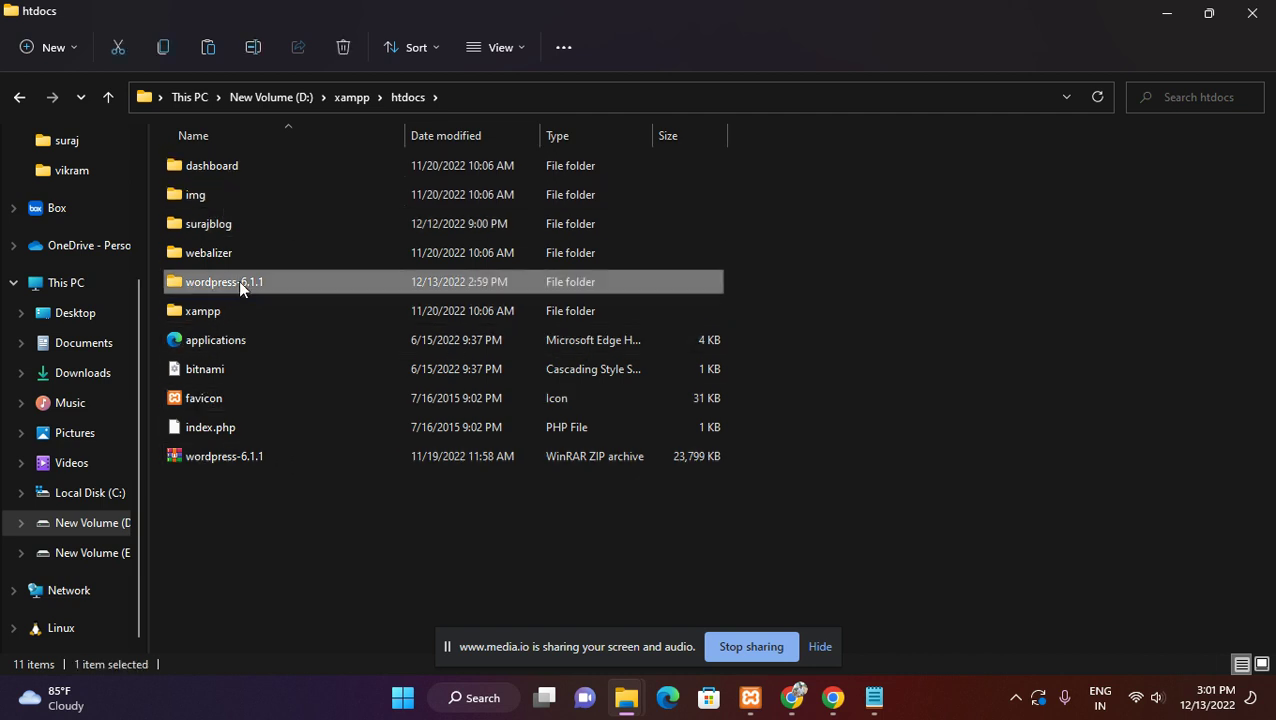
{"action": "left_click", "coordinate": [238, 281]}
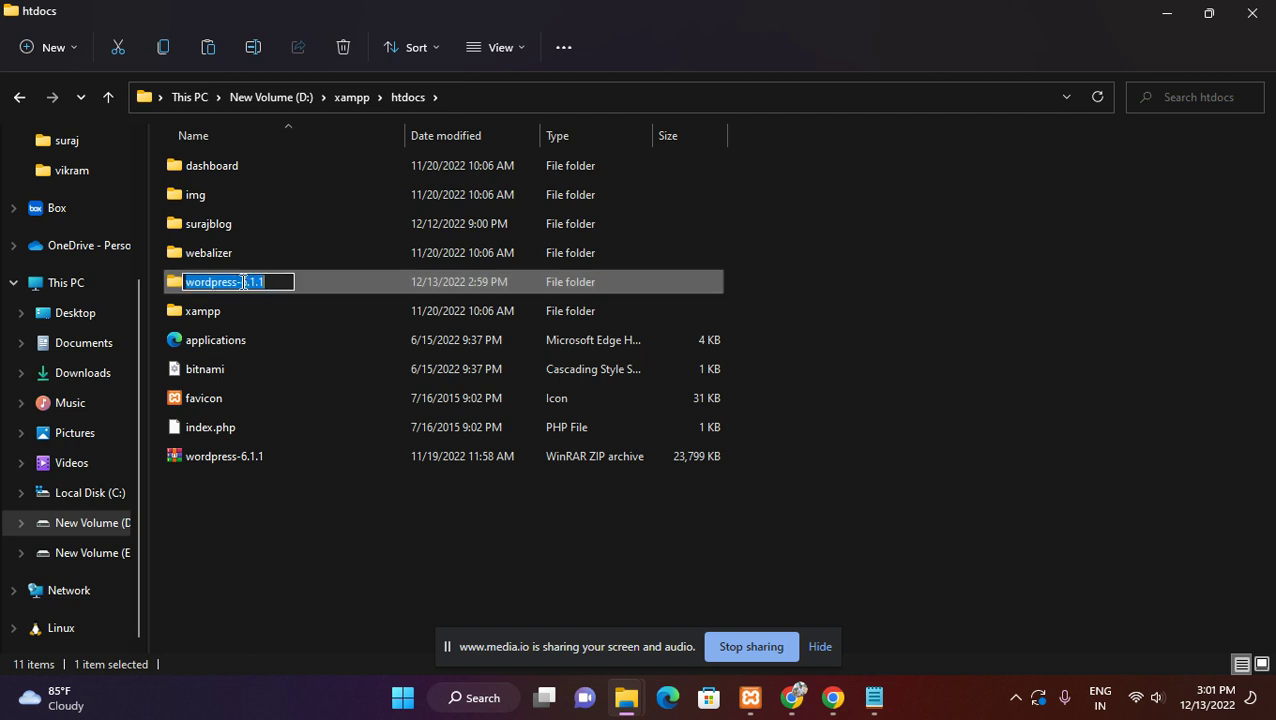
{"action": "key", "text": "BackSpace"}
{"action": "type", "text": "digitalduniya"}
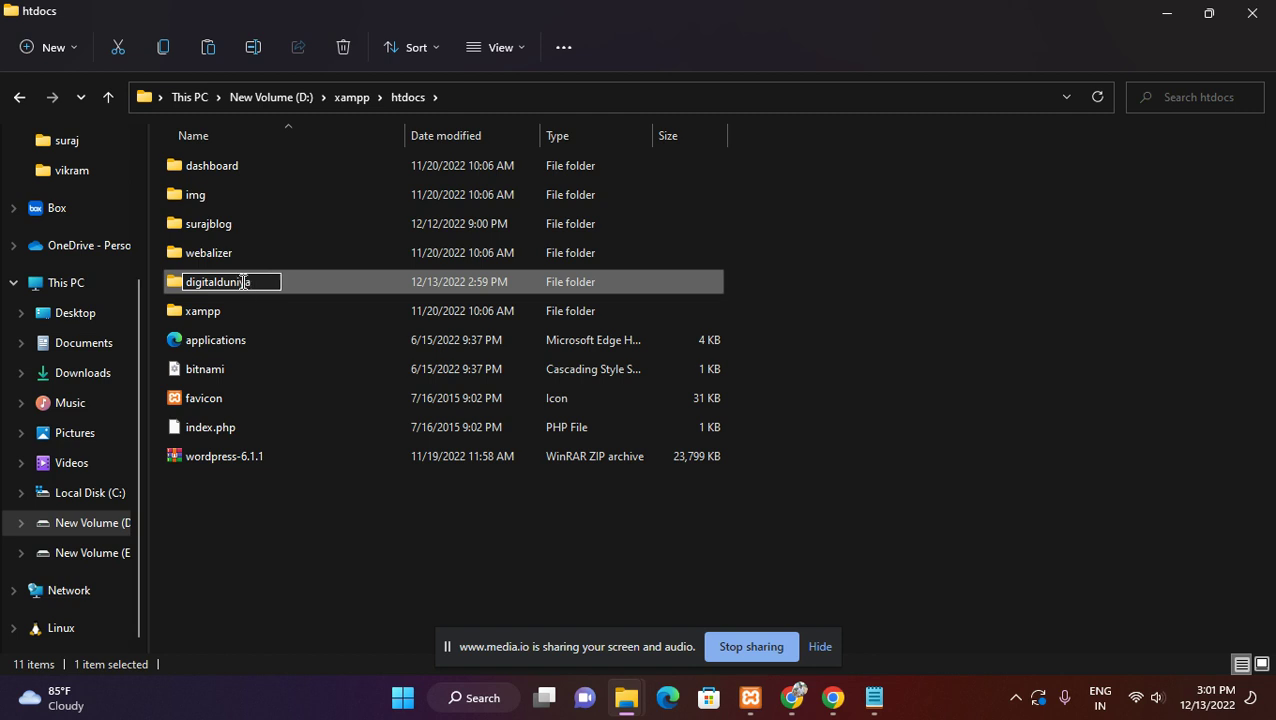
{"action": "key", "text": "Return"}
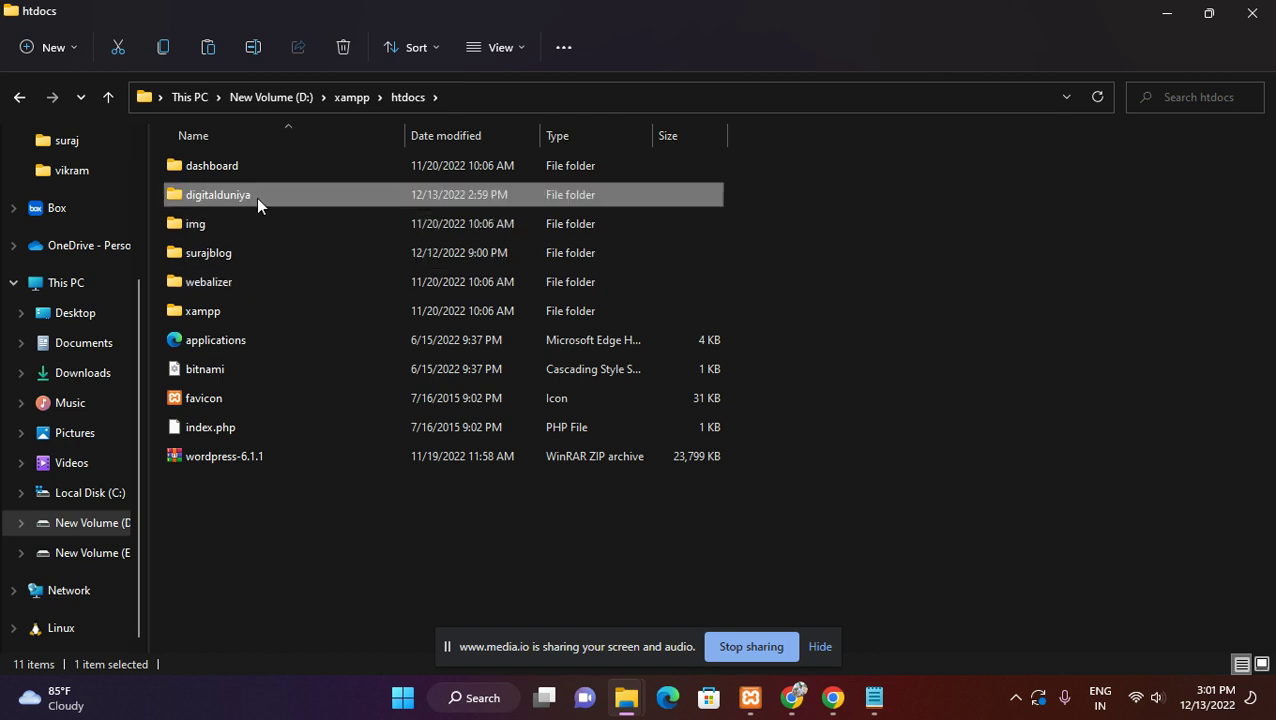
Step: Return to Chrome to view the WordPress dashboard and the digitalduniya database, and open a new browser tab
{"action": "left_click", "coordinate": [1167, 12]}
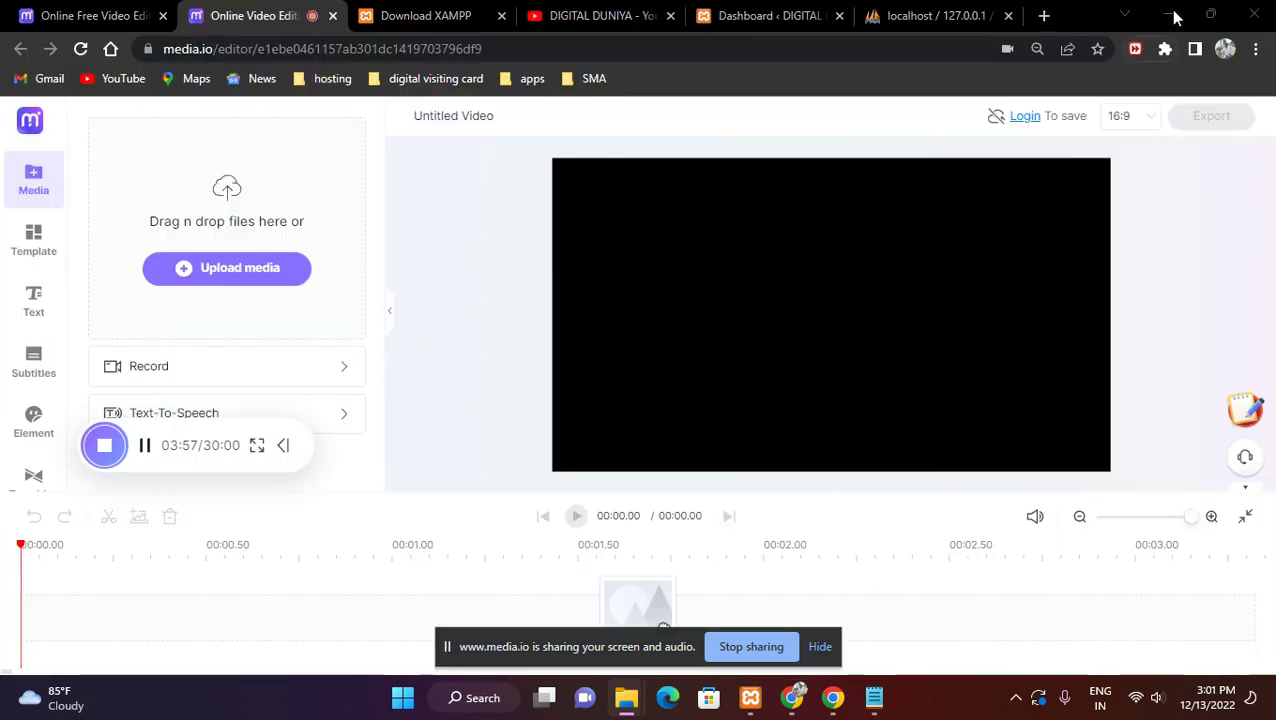
{"action": "left_click", "coordinate": [755, 18]}
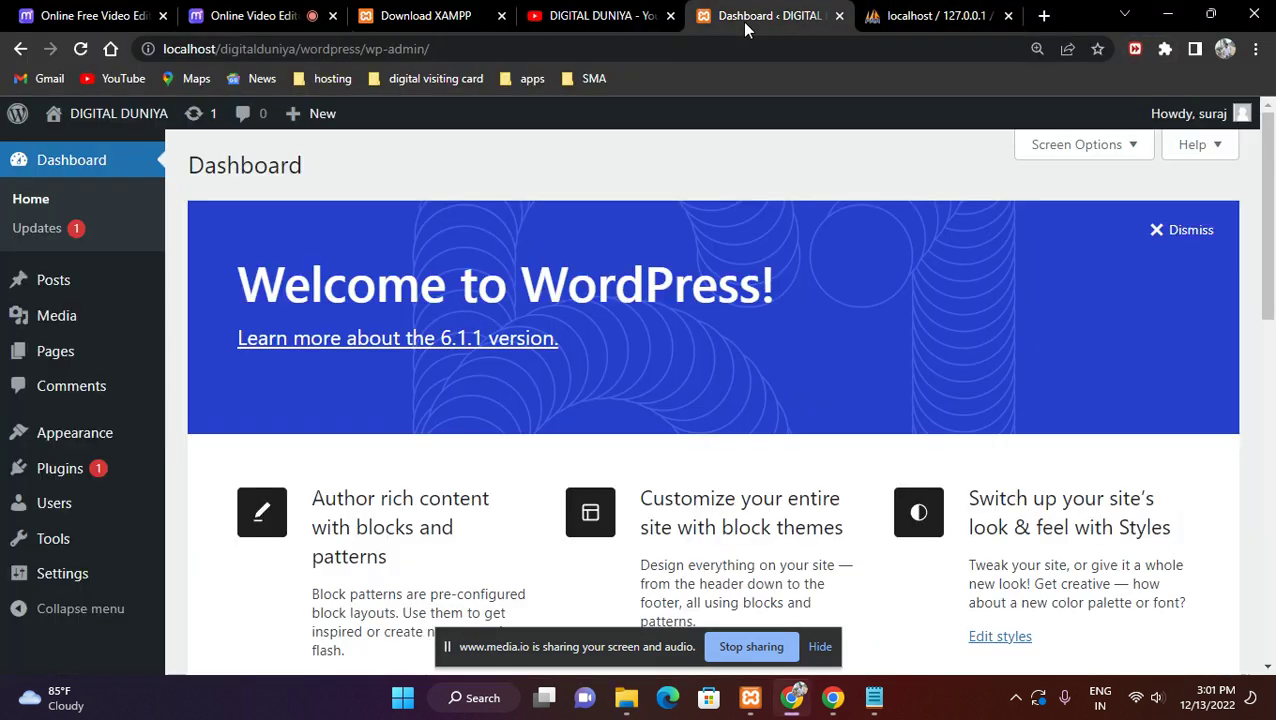
{"action": "left_click", "coordinate": [906, 19]}
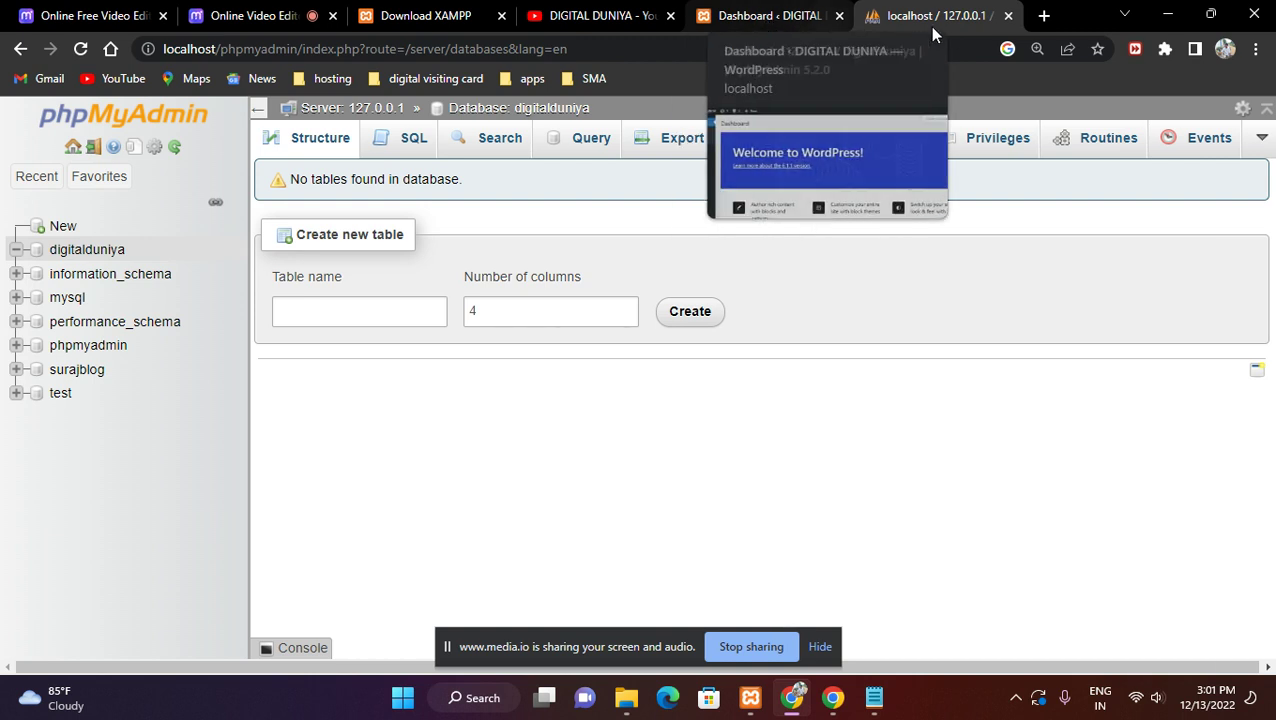
{"action": "left_click", "coordinate": [1044, 16]}
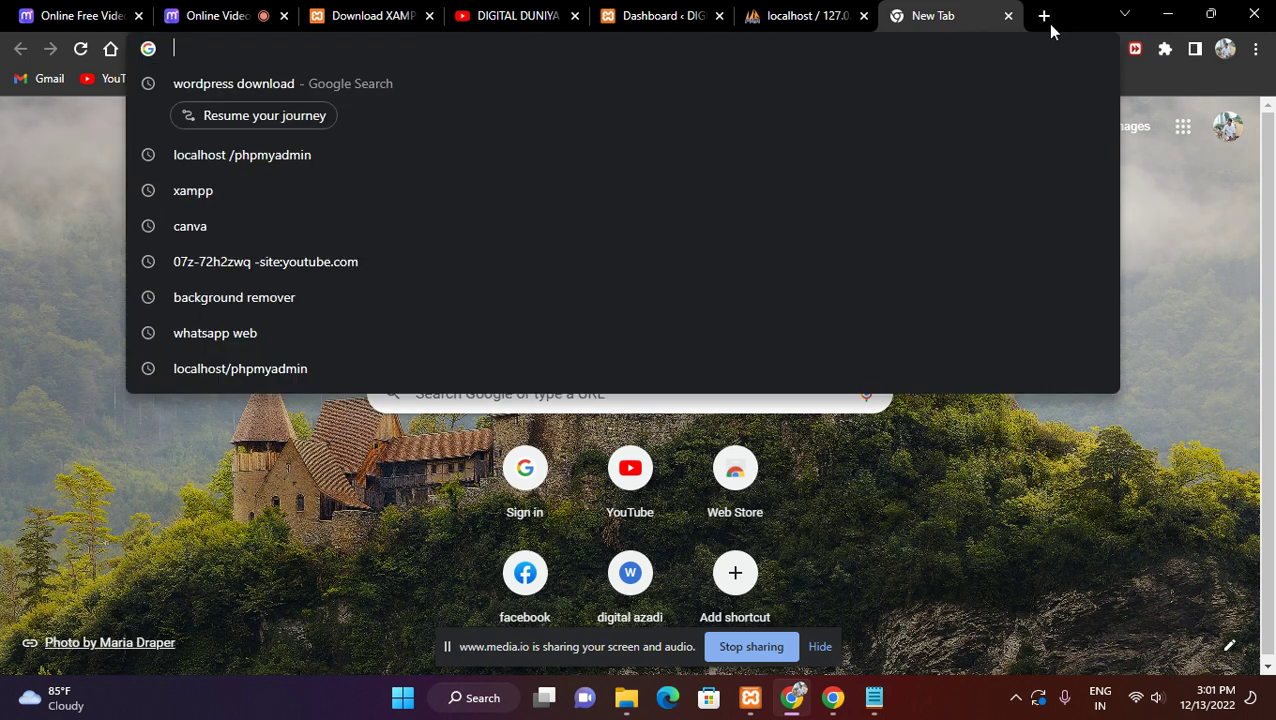
Step: Check the running modules in the XAMPP Control Panel and return to the Chrome window
{"action": "left_click", "coordinate": [1210, 14]}
{"action": "left_click", "coordinate": [898, 43]}
{"action": "left_click", "coordinate": [750, 697]}
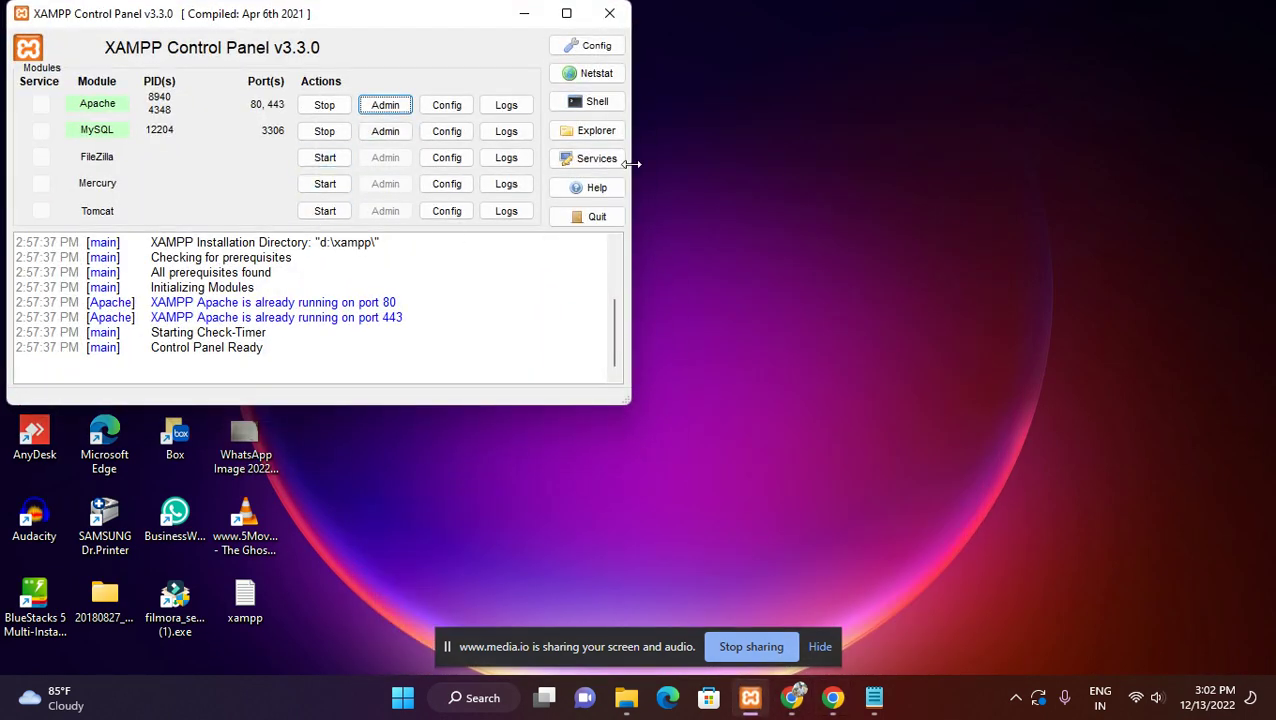
{"action": "left_click", "coordinate": [523, 16]}
{"action": "left_click", "coordinate": [795, 697]}
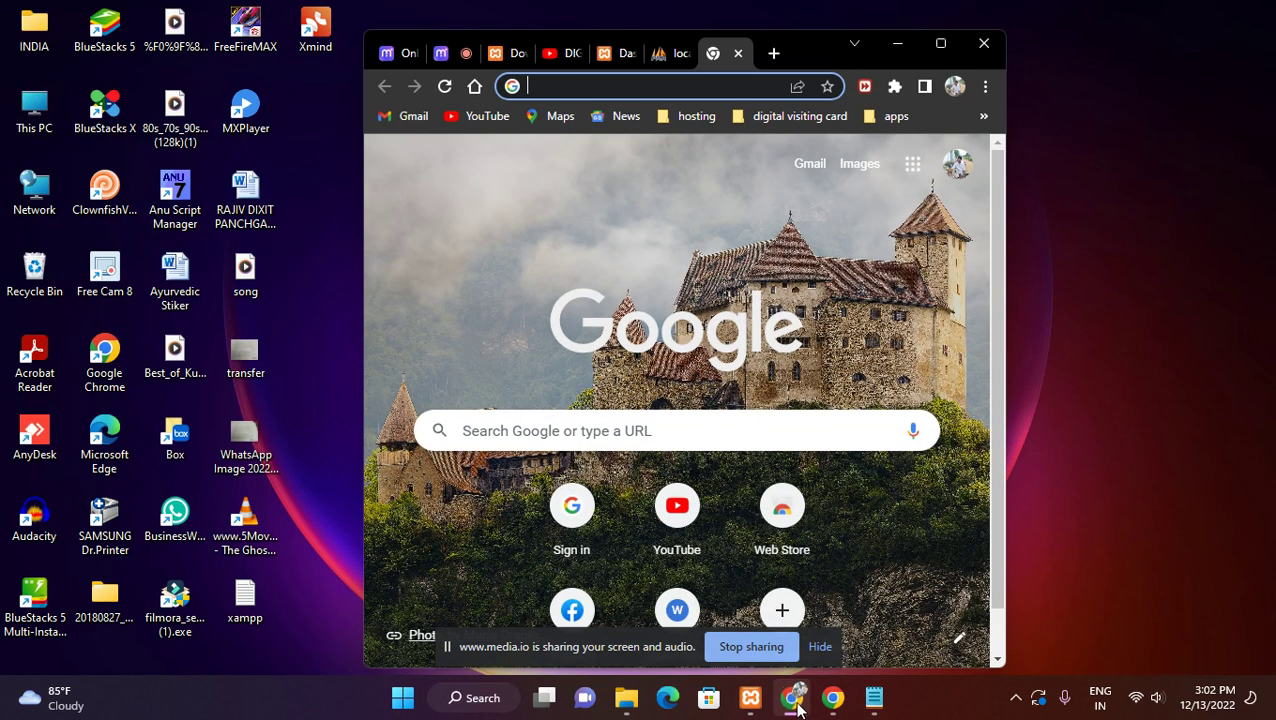
Step: Maximize the browser on the phpMyAdmin tab and open the server's Databases page
{"action": "left_click", "coordinate": [664, 53]}
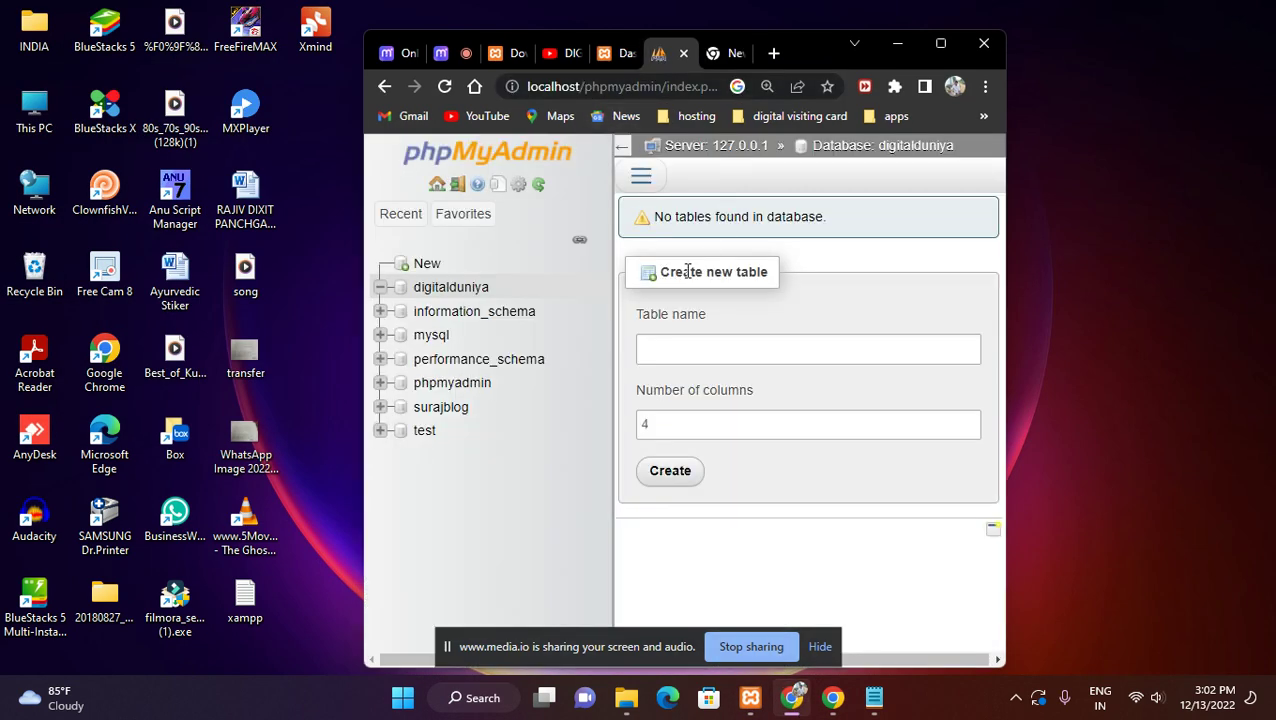
{"action": "left_click", "coordinate": [940, 43]}
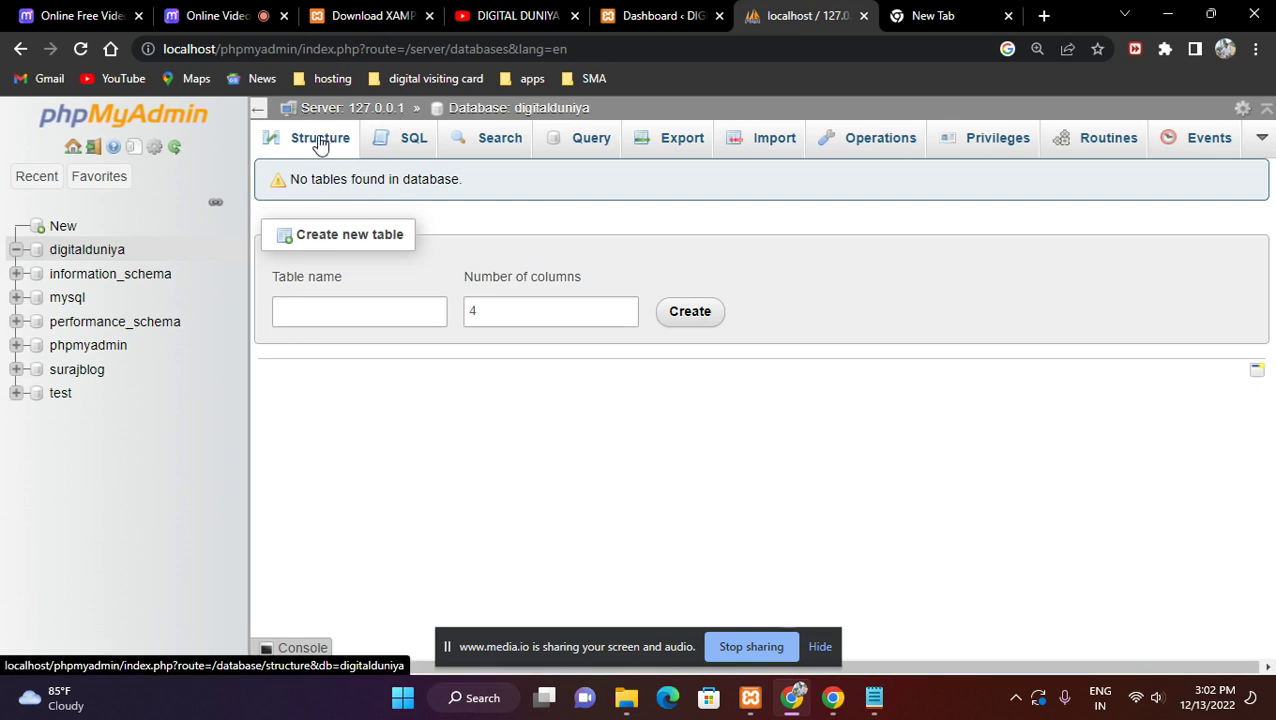
{"action": "left_click", "coordinate": [63, 227]}
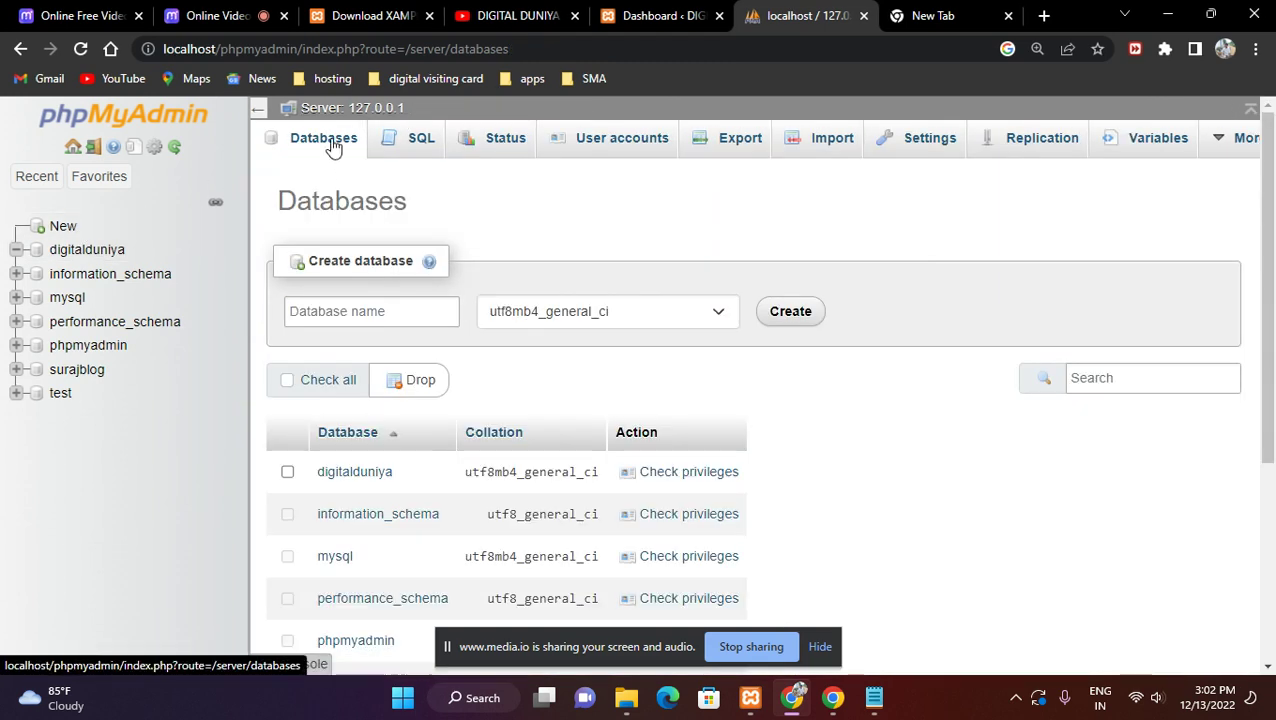
{"action": "left_click", "coordinate": [345, 316]}
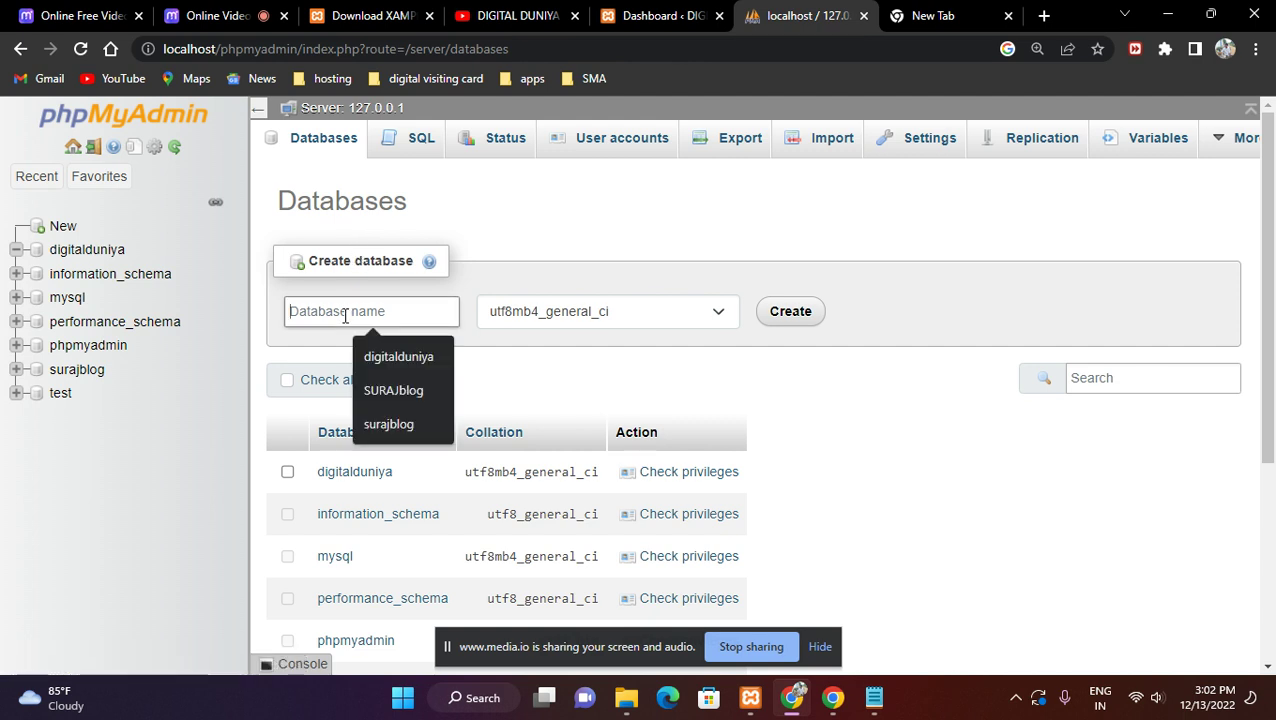
{"action": "type", "text": "rh"}
{"action": "left_click", "coordinate": [342, 309]}
{"action": "key", "text": "BackSpace"}
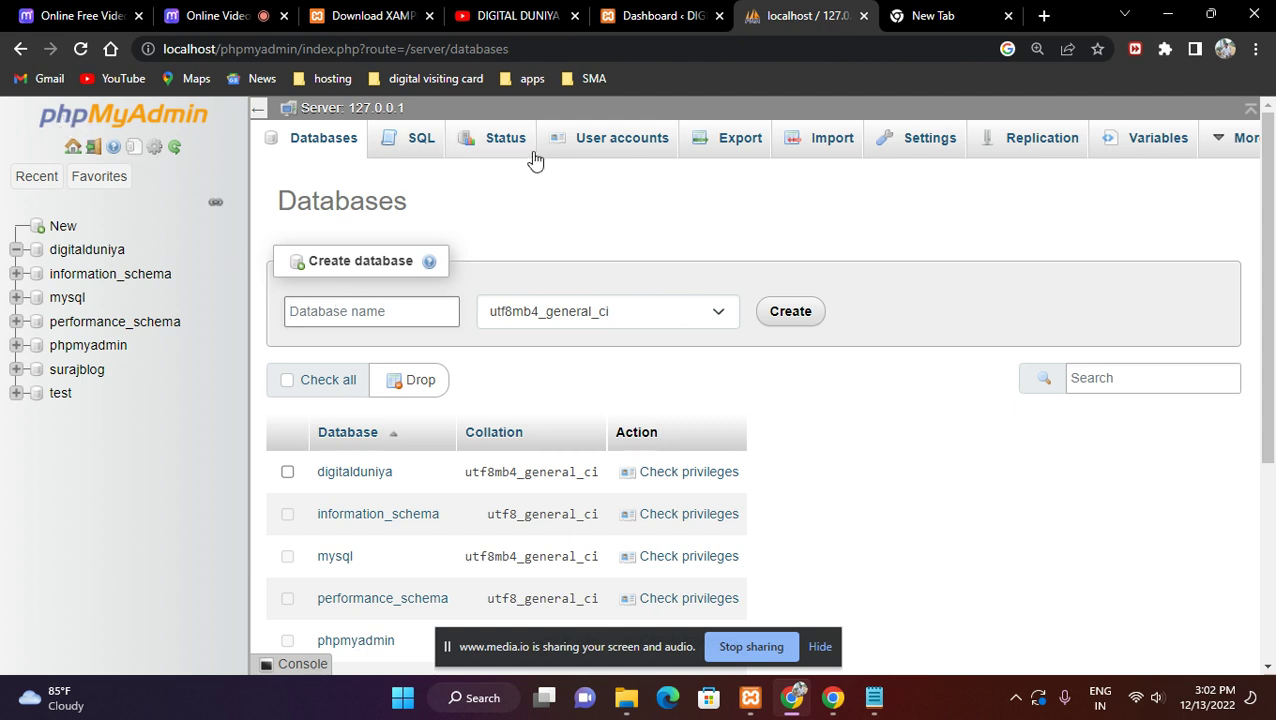
Step: Switch to File Explorer and look through the xampp folder on New Volume (D:)
{"action": "left_click", "coordinate": [626, 697]}
{"action": "left_click", "coordinate": [540, 600]}
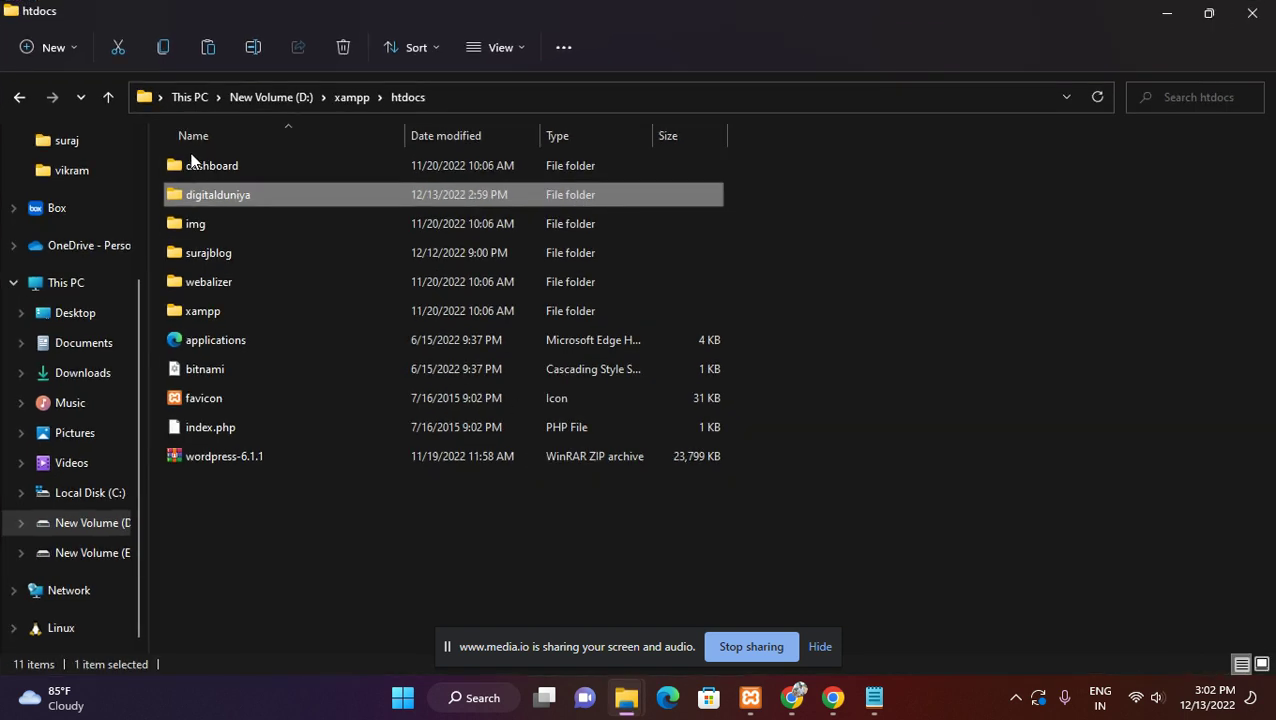
{"action": "left_click", "coordinate": [98, 525]}
{"action": "double_click", "coordinate": [914, 191]}
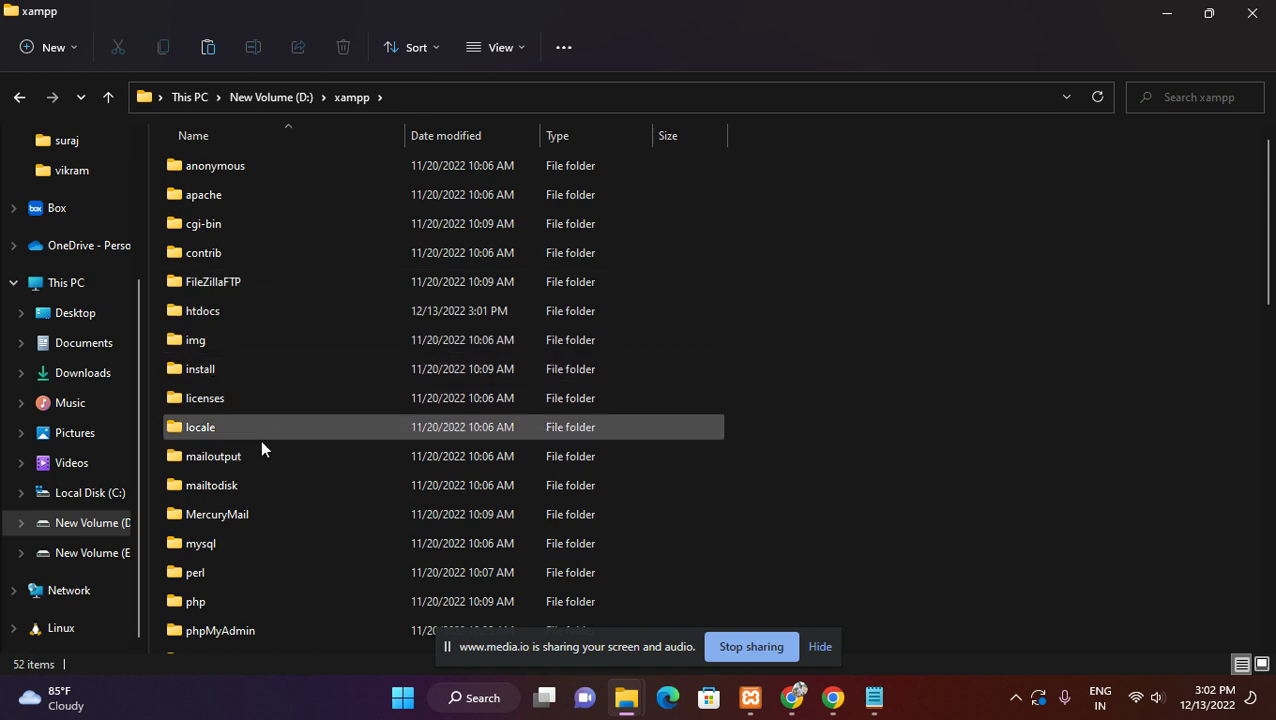
{"action": "scroll", "coordinate": [253, 477], "scroll_direction": "down", "scroll_amount": 6}
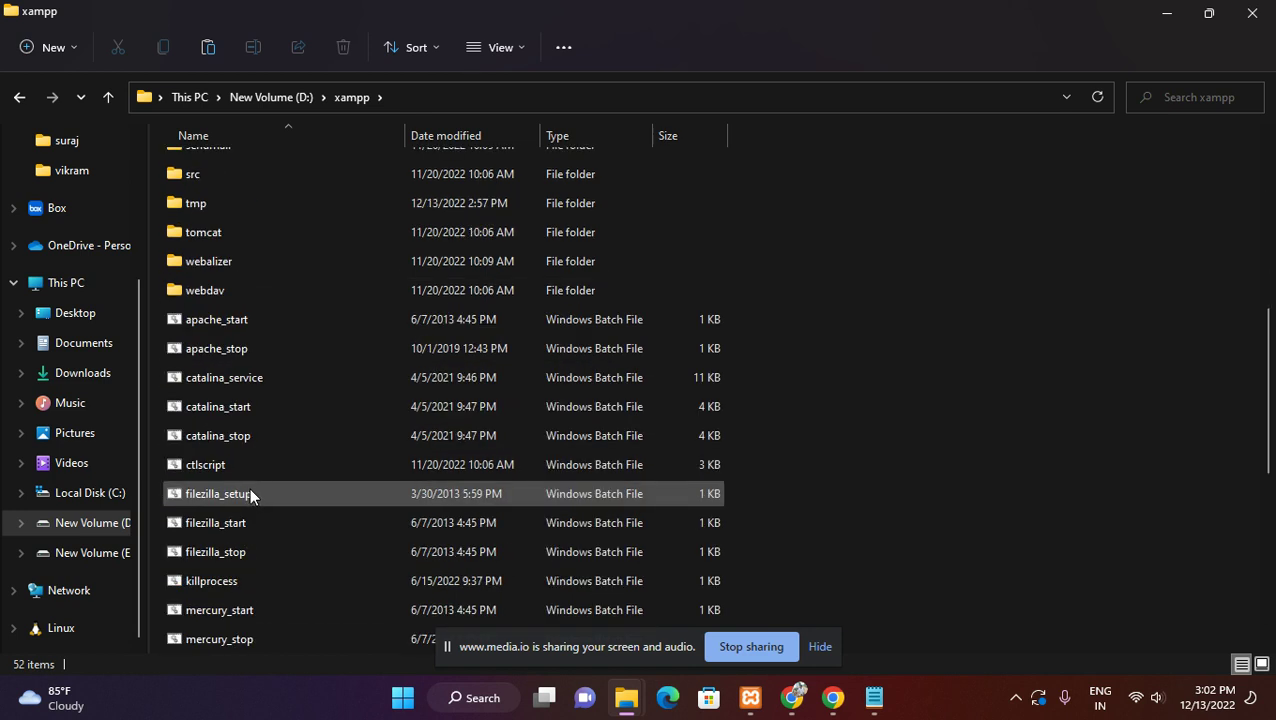
{"action": "scroll", "coordinate": [250, 490], "scroll_direction": "up", "scroll_amount": 6}
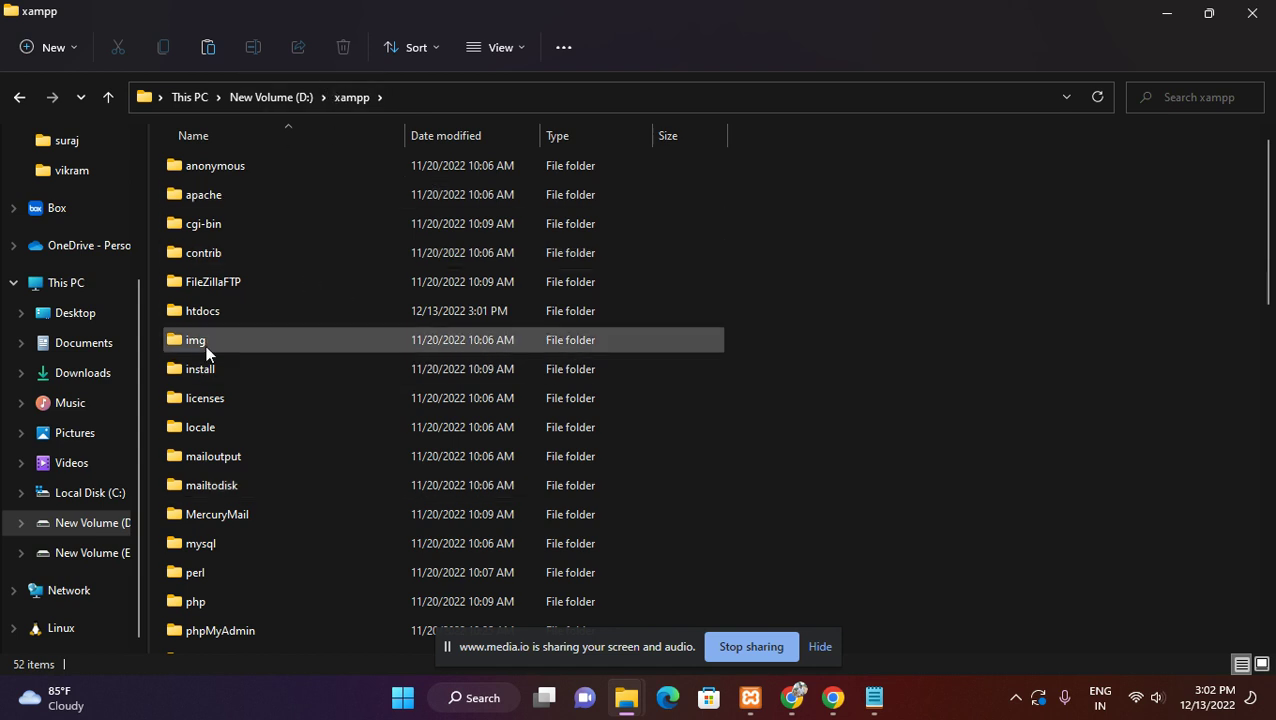
Step: Search the xampp folder for htd and open the htdocs folder
{"action": "left_click", "coordinate": [1189, 97]}
{"action": "type", "text": "htd"}
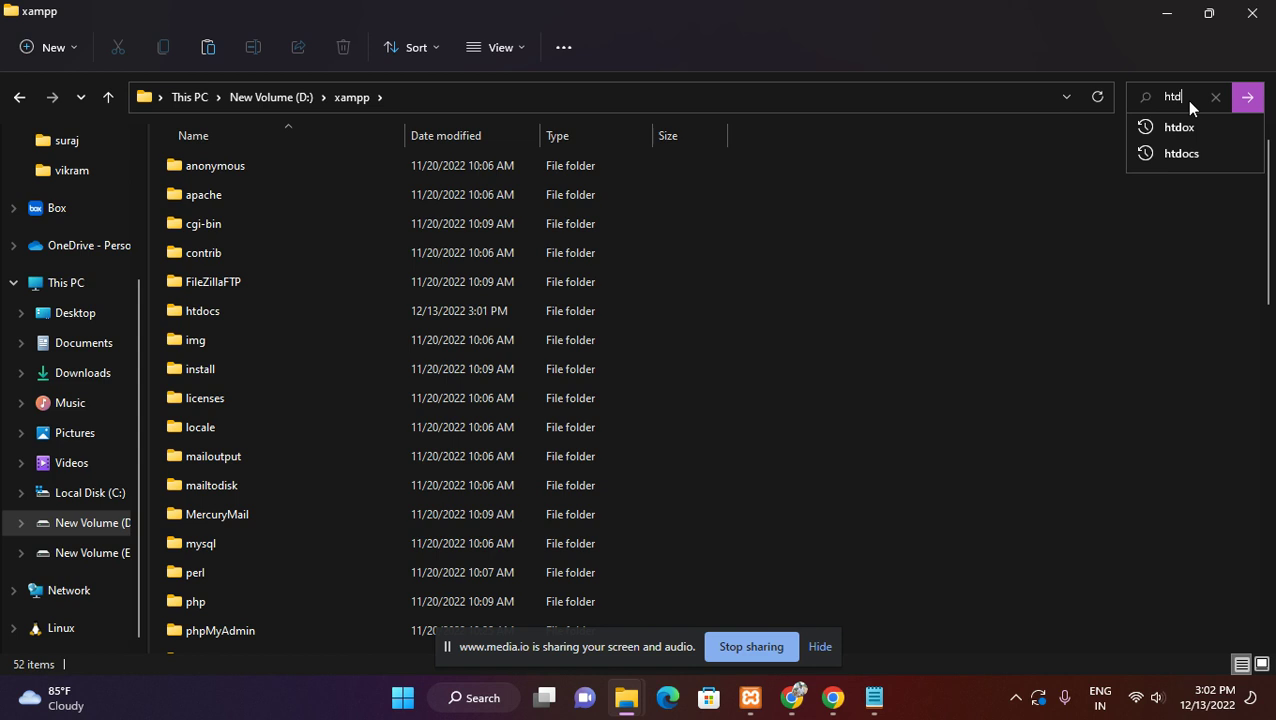
{"action": "key", "text": "Return"}
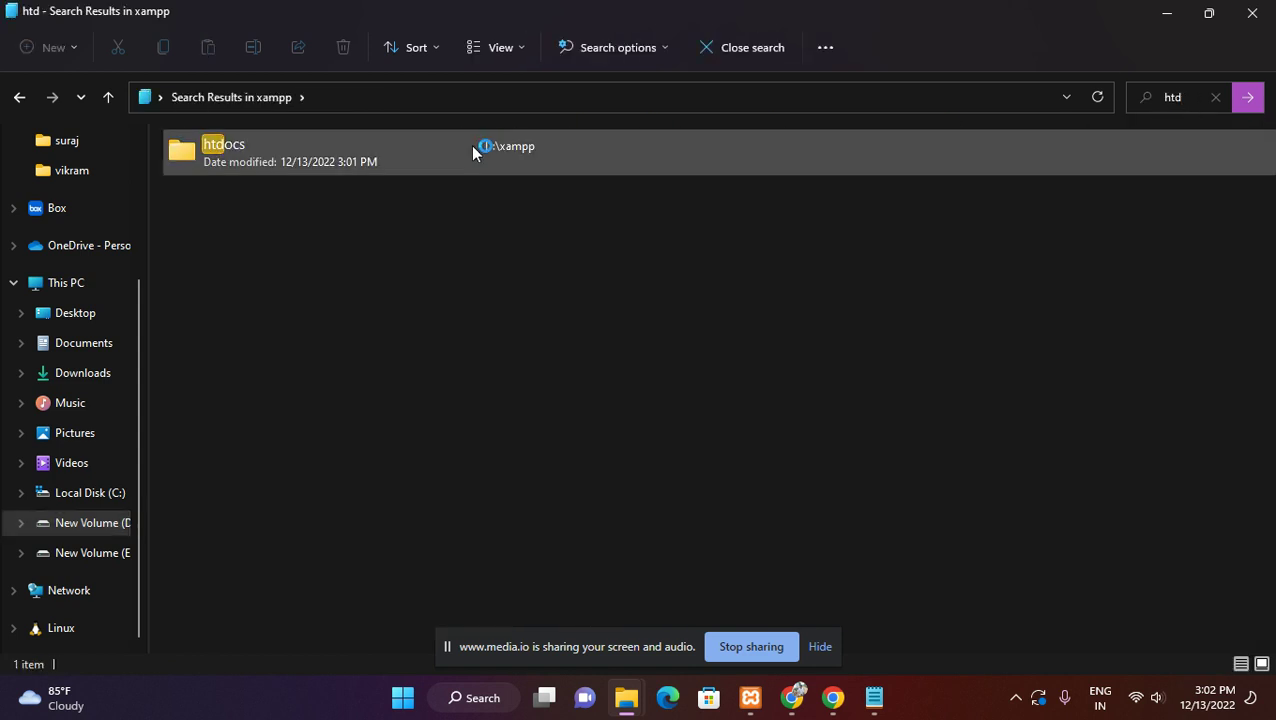
{"action": "double_click", "coordinate": [402, 151]}
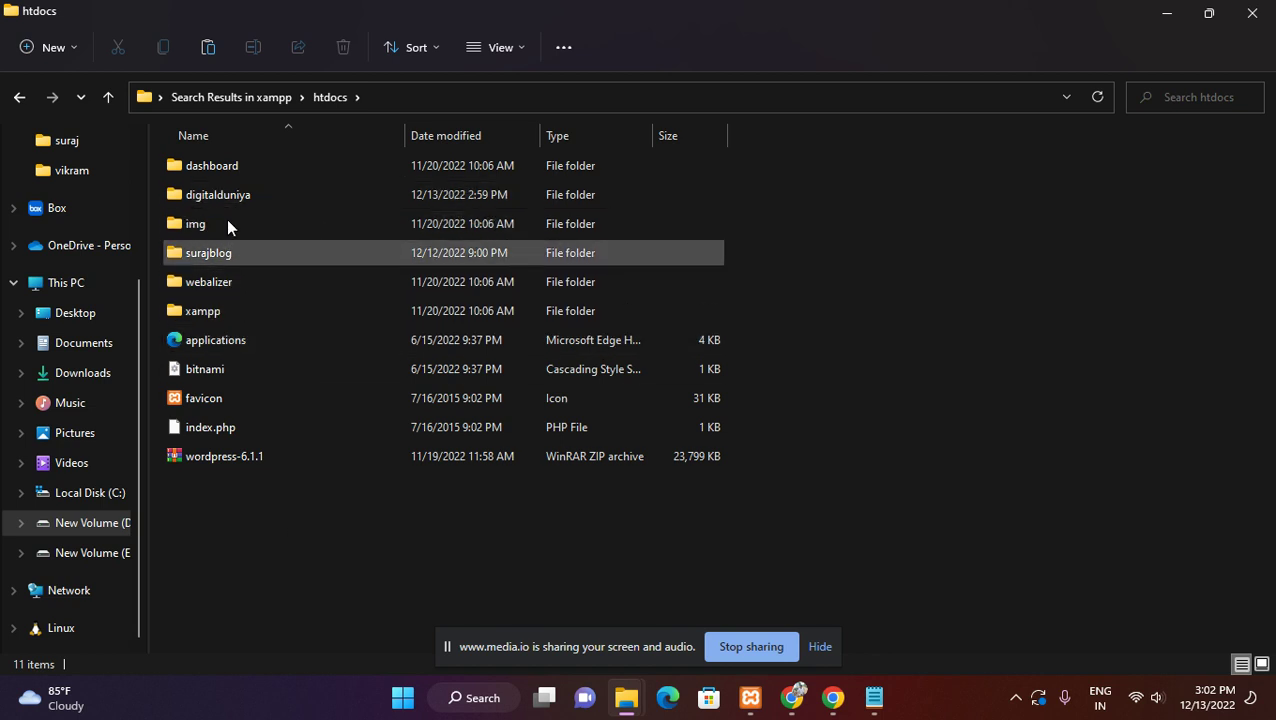
Step: Open the wordpress-6.1.1 archive, try to extract its wordpress folder, and close the archive window
{"action": "double_click", "coordinate": [303, 456]}
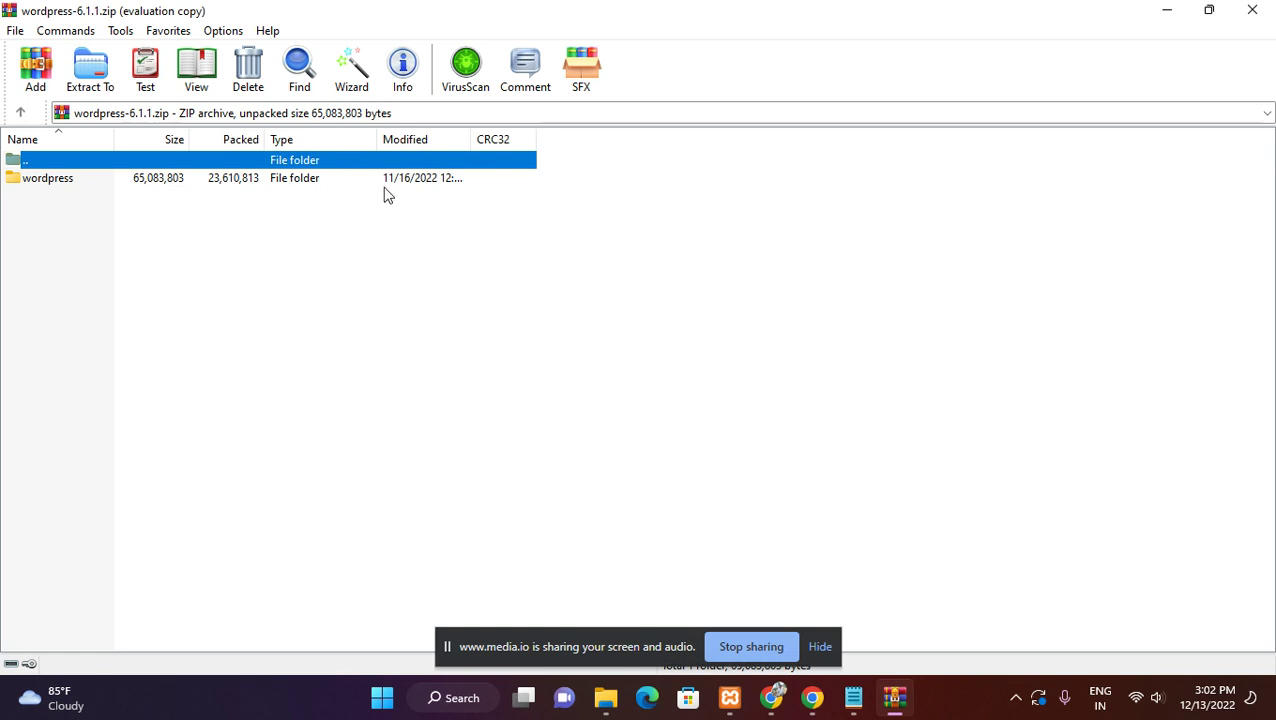
{"action": "key", "text": "Escape"}
{"action": "left_click", "coordinate": [316, 182]}
{"action": "key", "text": "alt+w"}
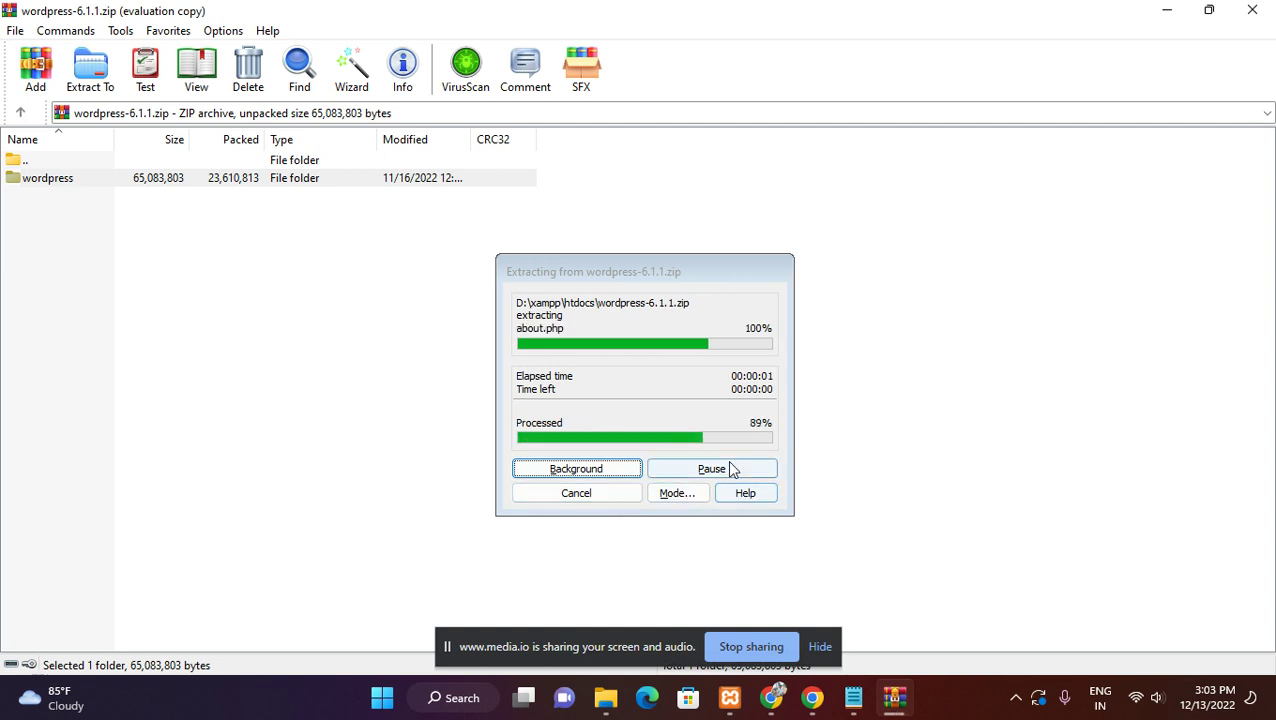
{"action": "left_click", "coordinate": [1252, 18]}
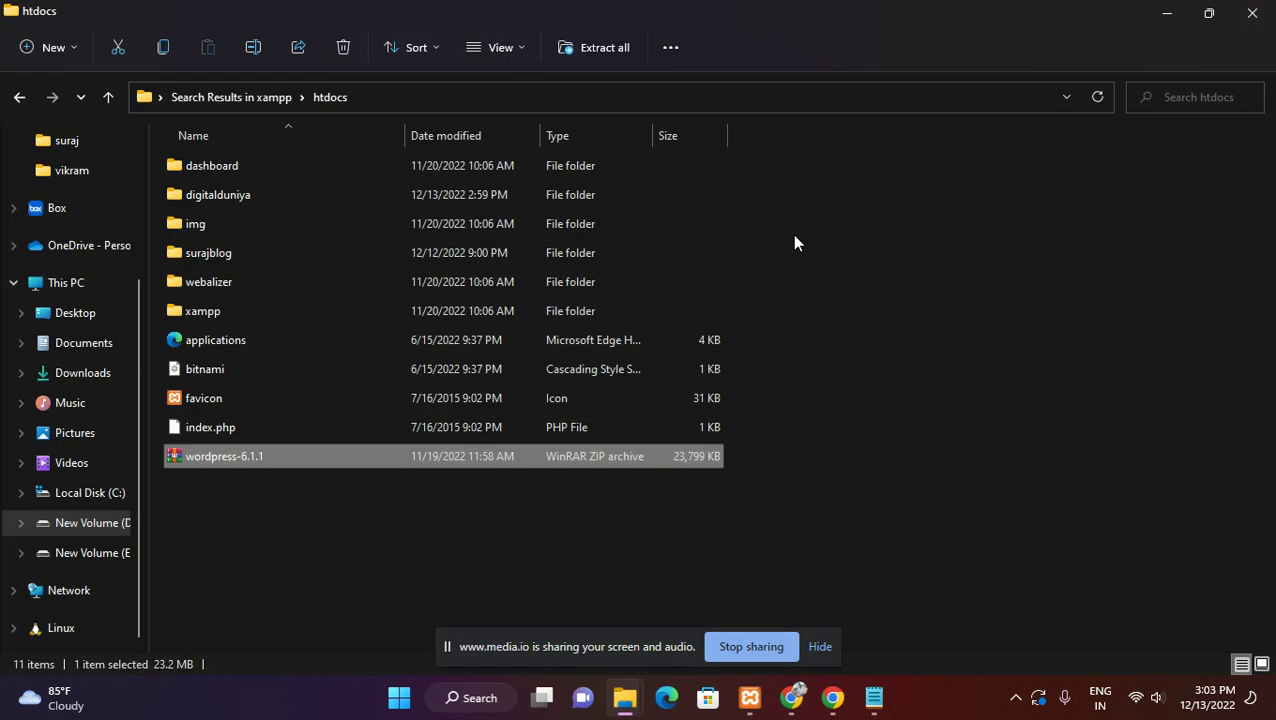
{"action": "left_click", "coordinate": [390, 525]}
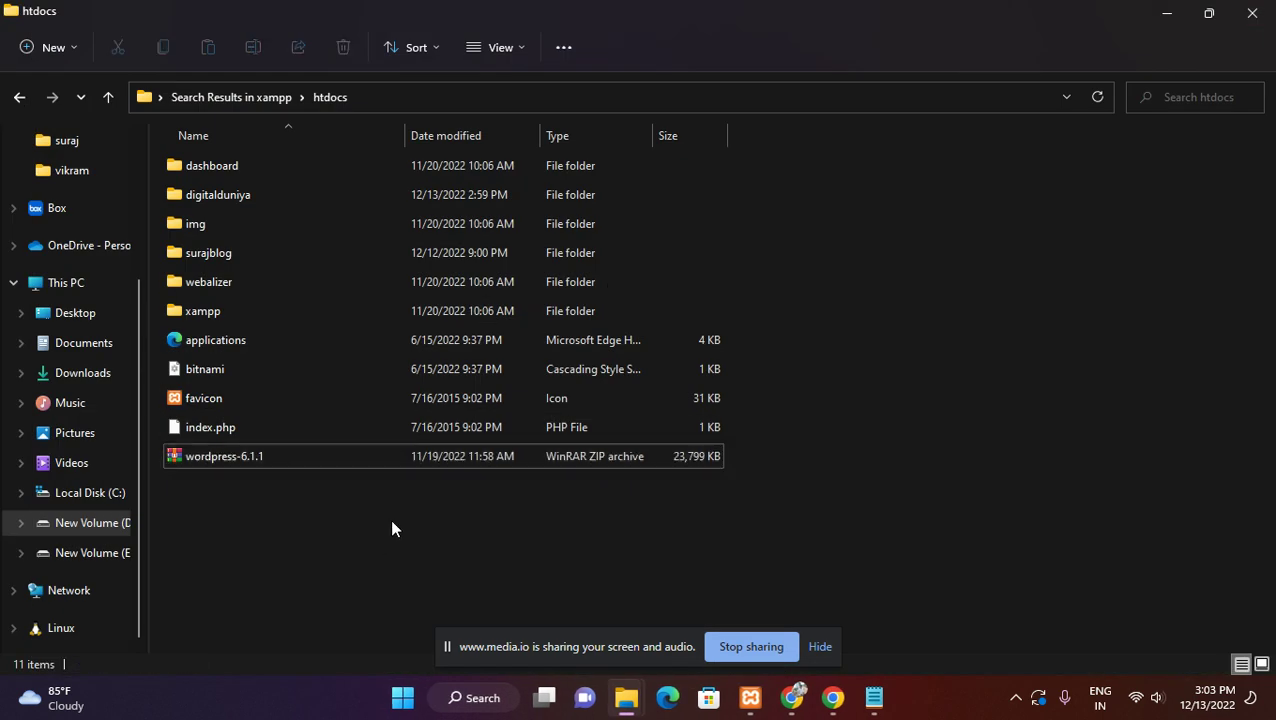
Step: Switch to Chrome and load localhost/digitalduniya/ in the new tab
{"action": "left_click", "coordinate": [792, 697]}
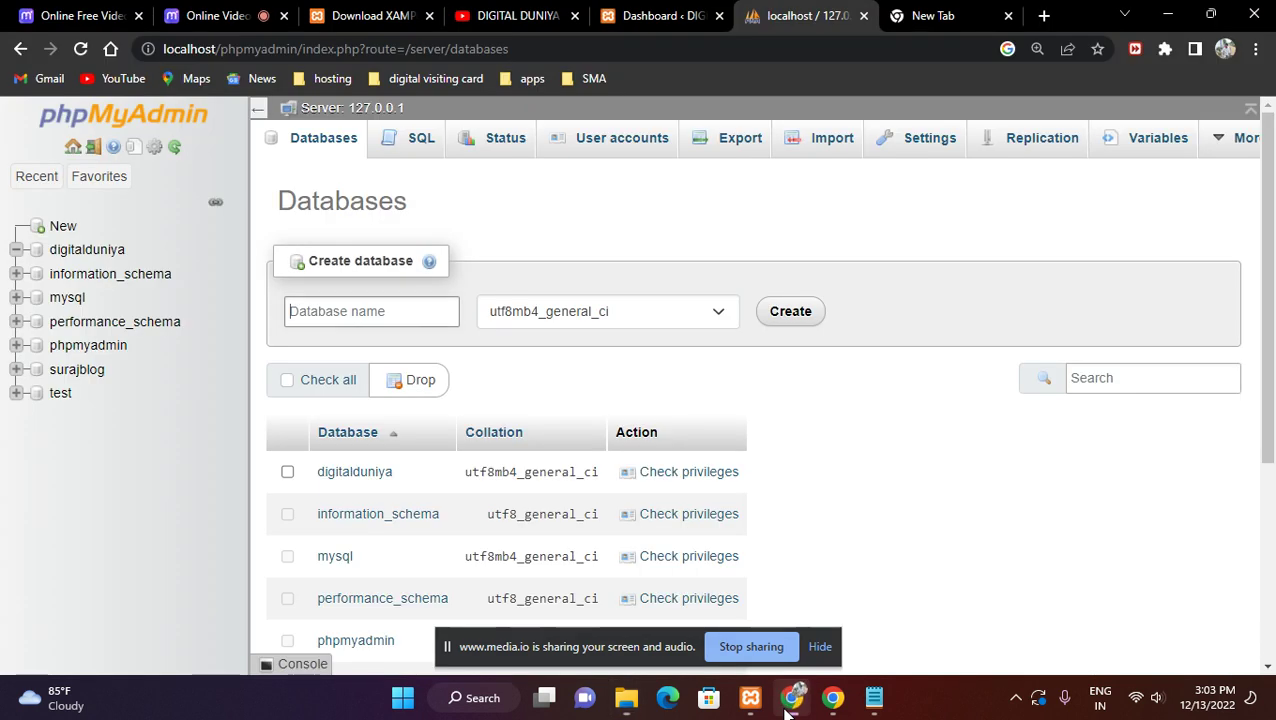
{"action": "left_click", "coordinate": [890, 17]}
{"action": "left_click", "coordinate": [680, 46]}
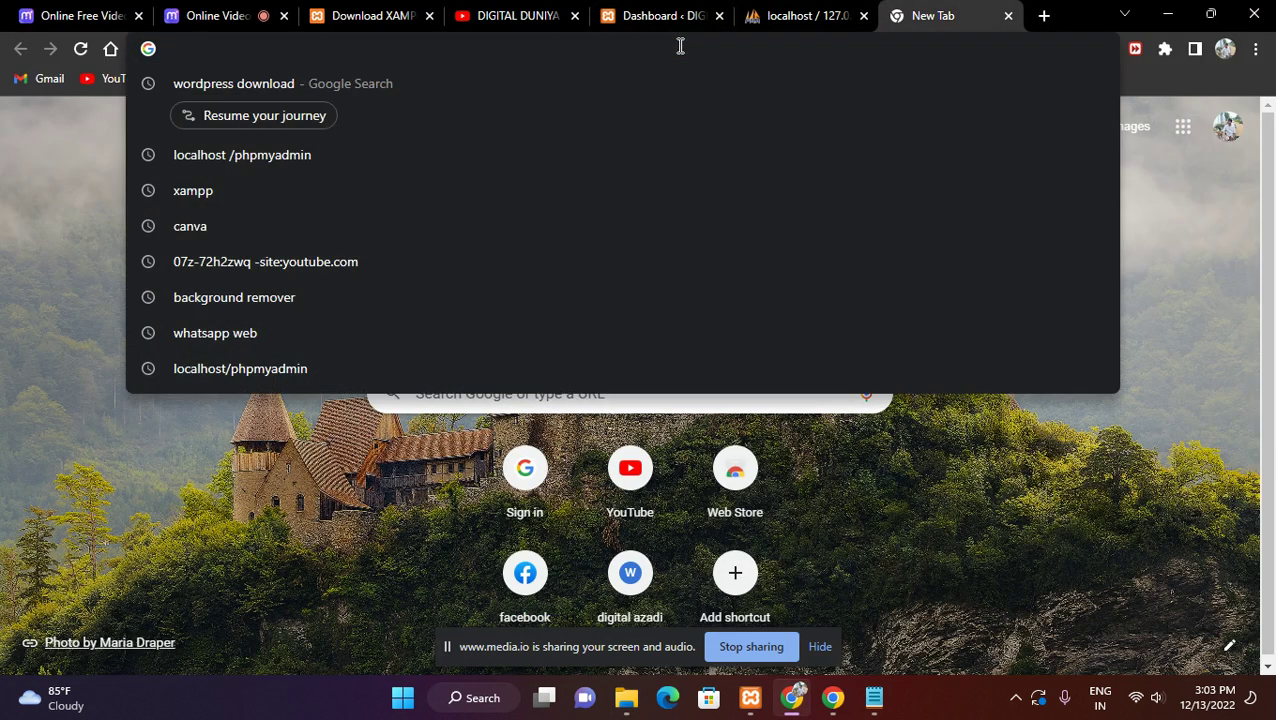
{"action": "type", "text": "localhost/"}
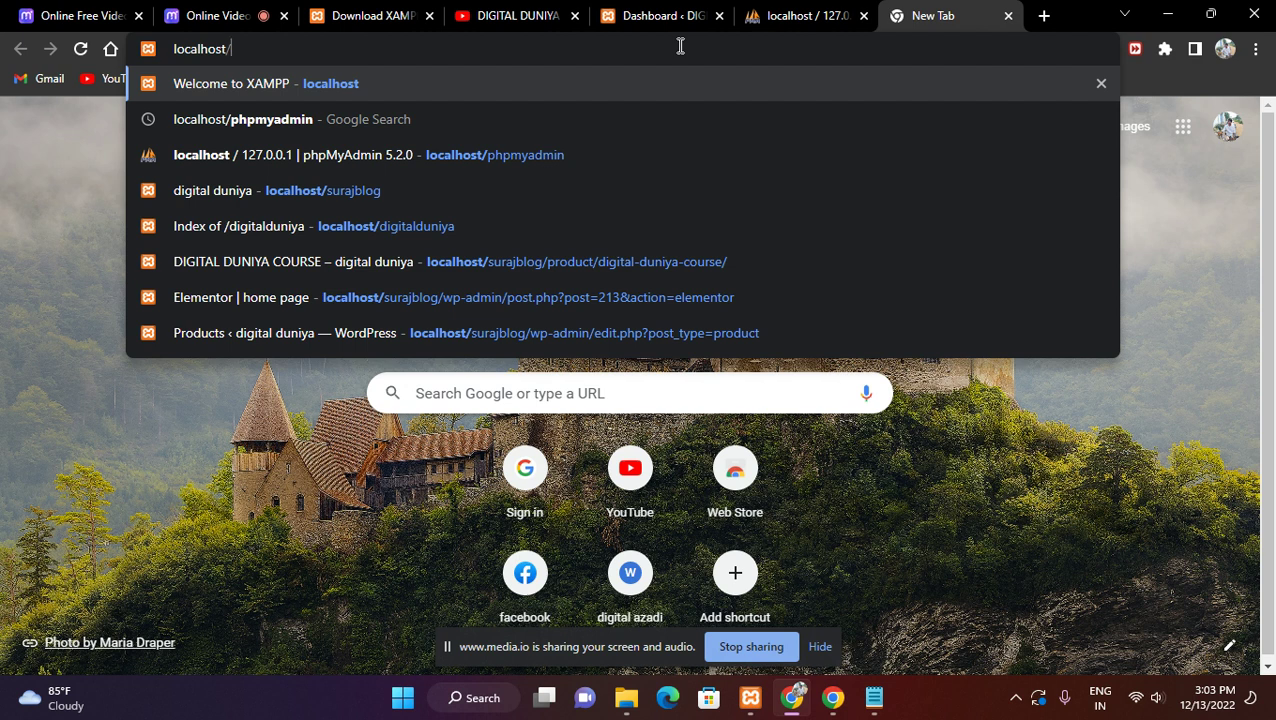
{"action": "type", "text": "digi"}
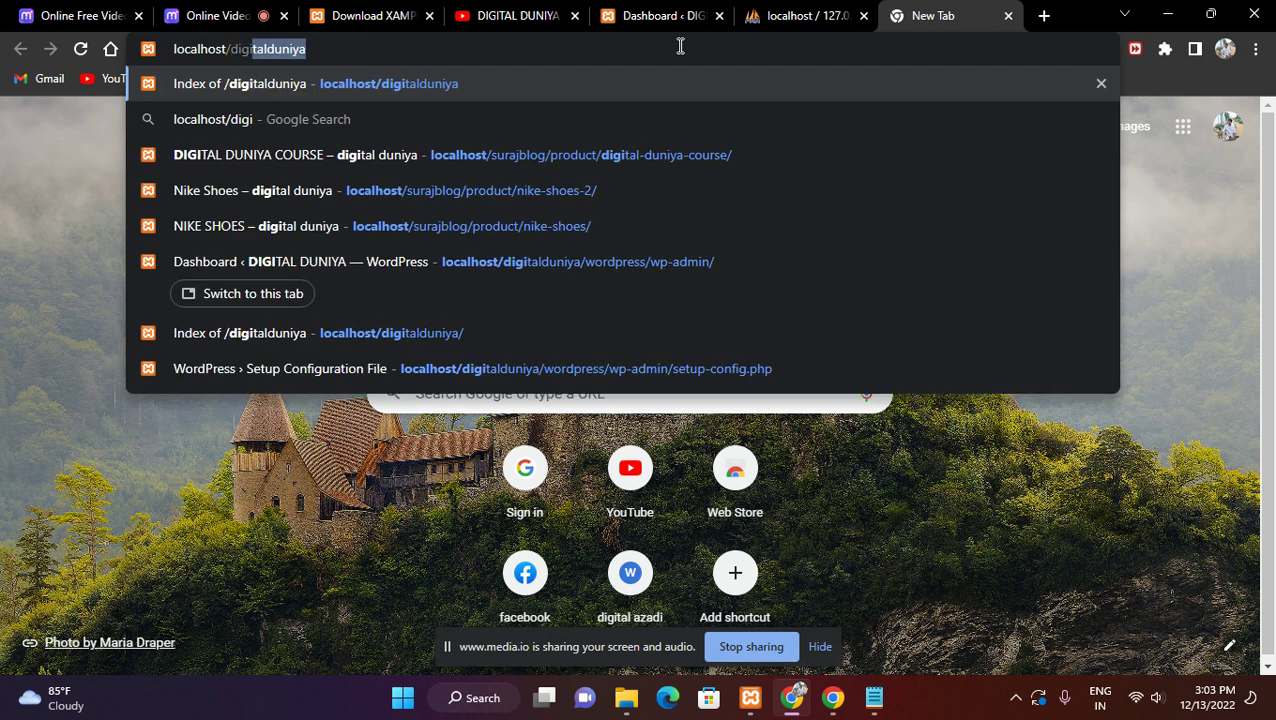
{"action": "type", "text": "talduniya"}
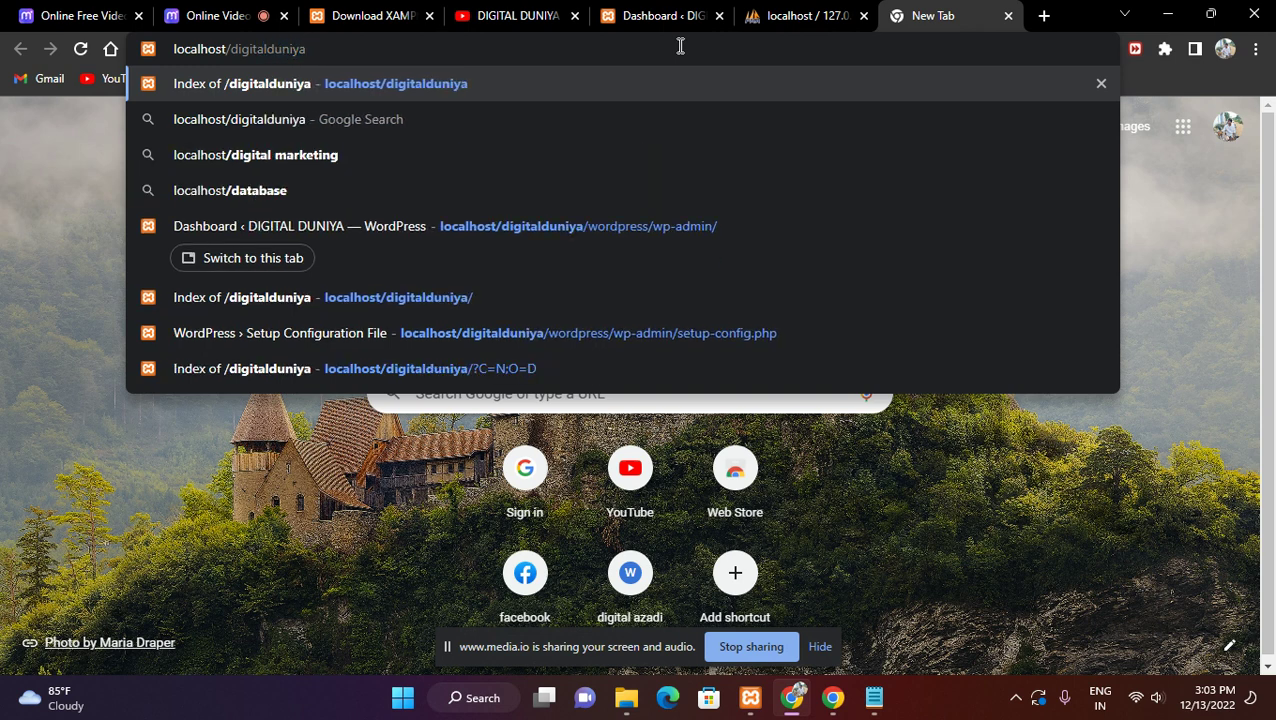
{"action": "type", "text": "/"}
{"action": "key", "text": "Return"}
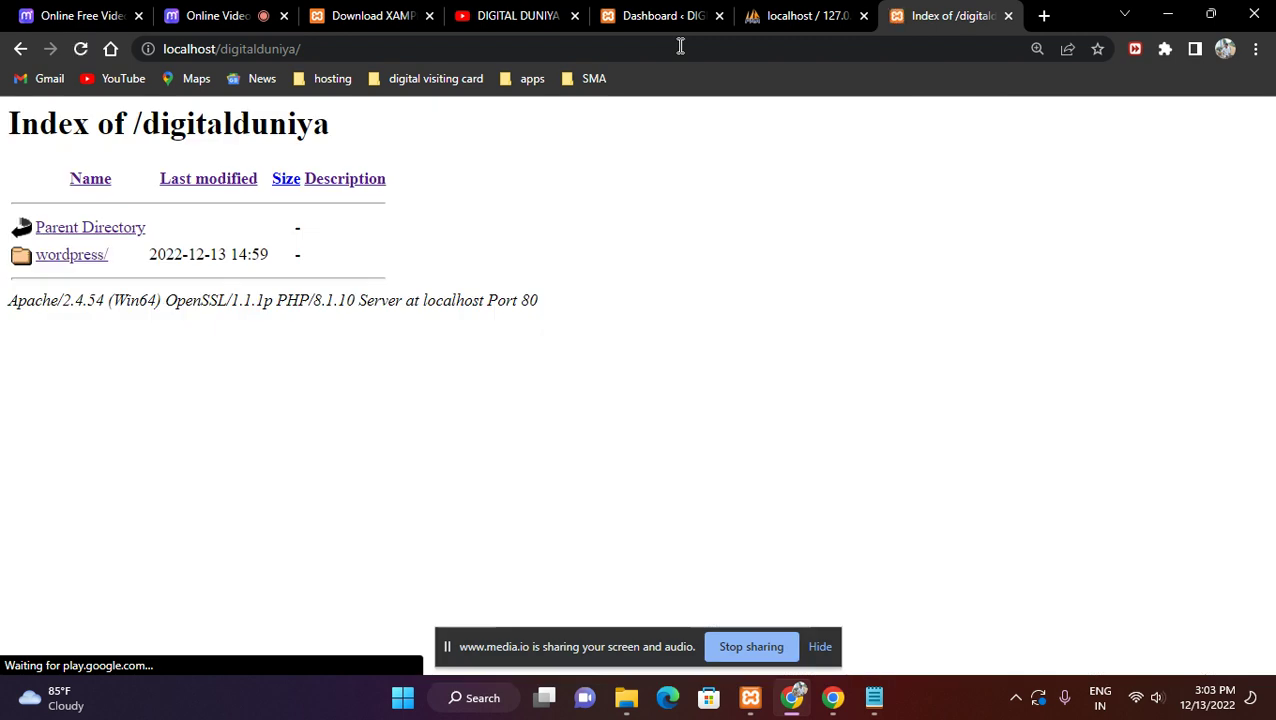
Step: Load the WordPress setup page at localhost/digitalduniya/wordpress and look over its full address
{"action": "left_click_drag", "start_coordinate": [45, 127], "coordinate": [340, 150]}
{"action": "left_click", "coordinate": [349, 140]}
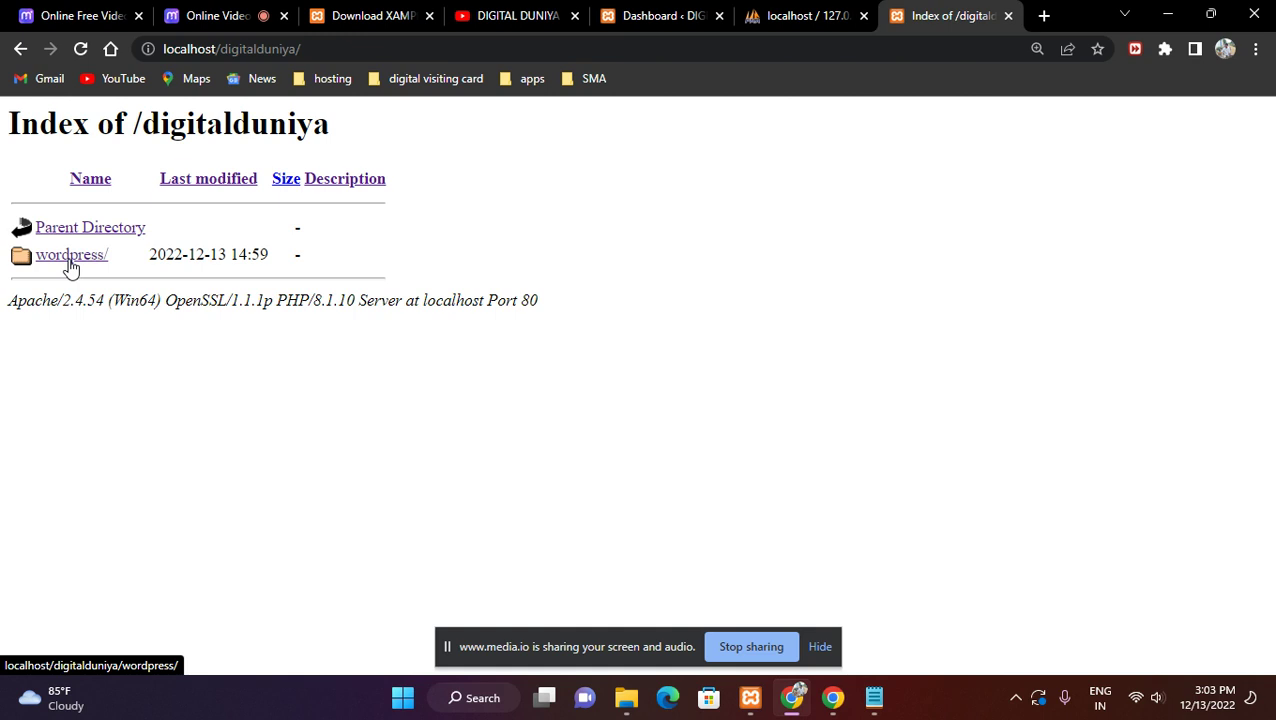
{"action": "left_click", "coordinate": [346, 48]}
{"action": "left_click", "coordinate": [348, 48]}
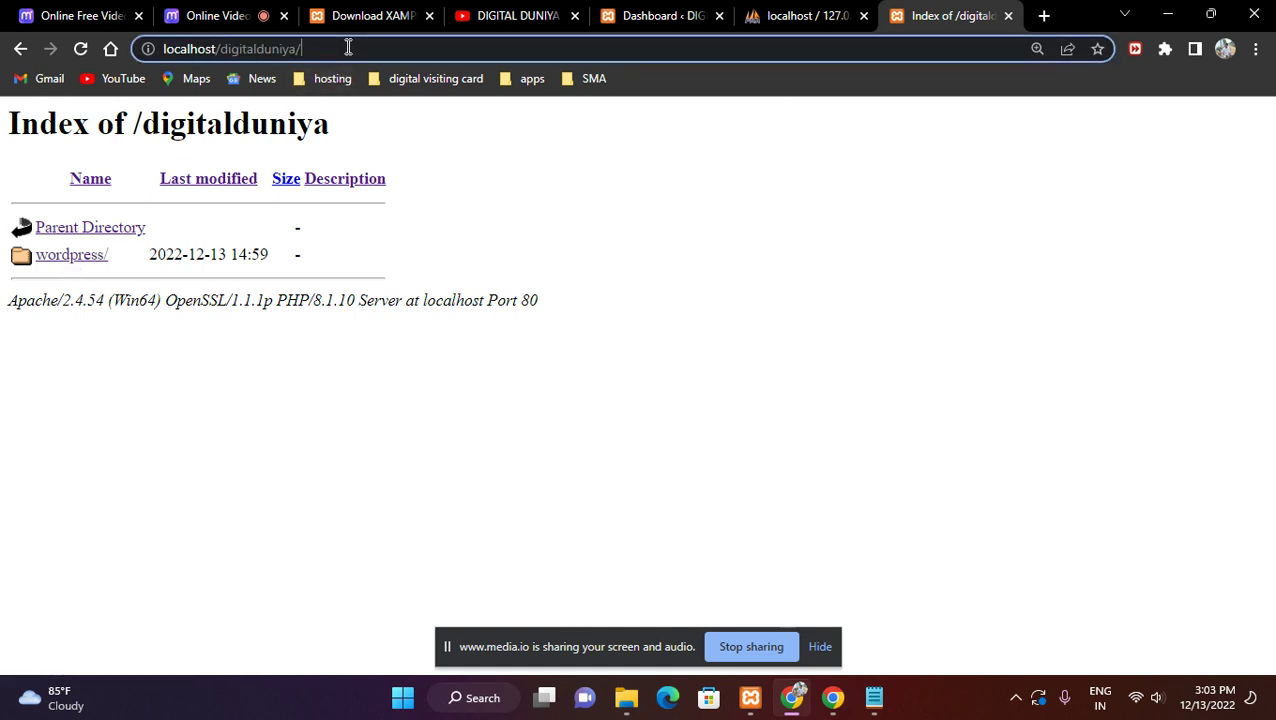
{"action": "type", "text": "word"}
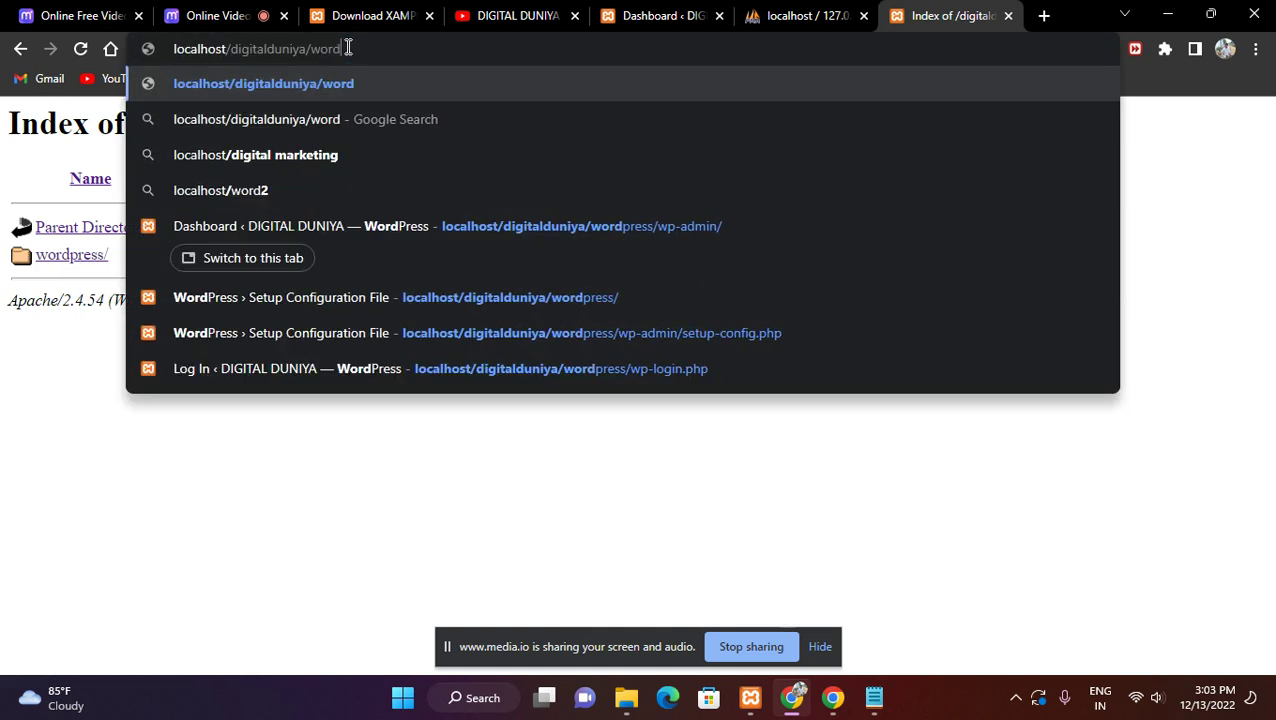
{"action": "type", "text": "press"}
{"action": "key", "text": "Return"}
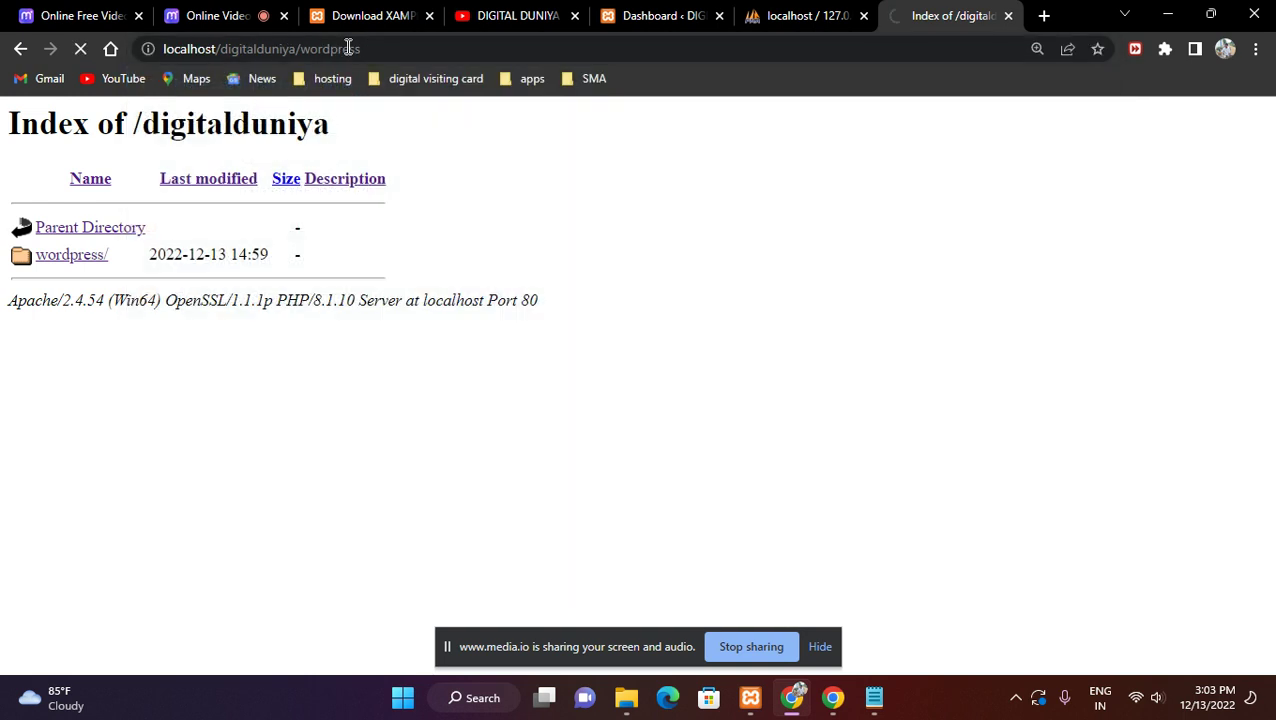
{"action": "left_click", "coordinate": [336, 45]}
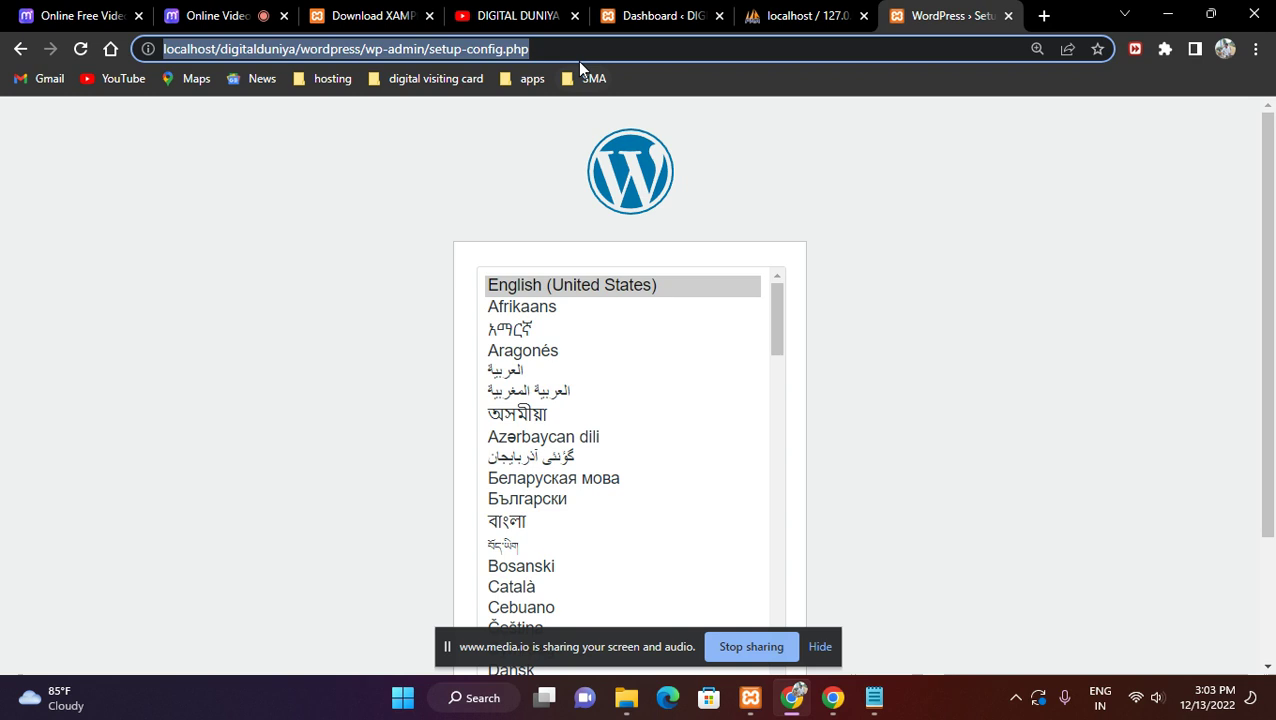
{"action": "left_click", "coordinate": [584, 53]}
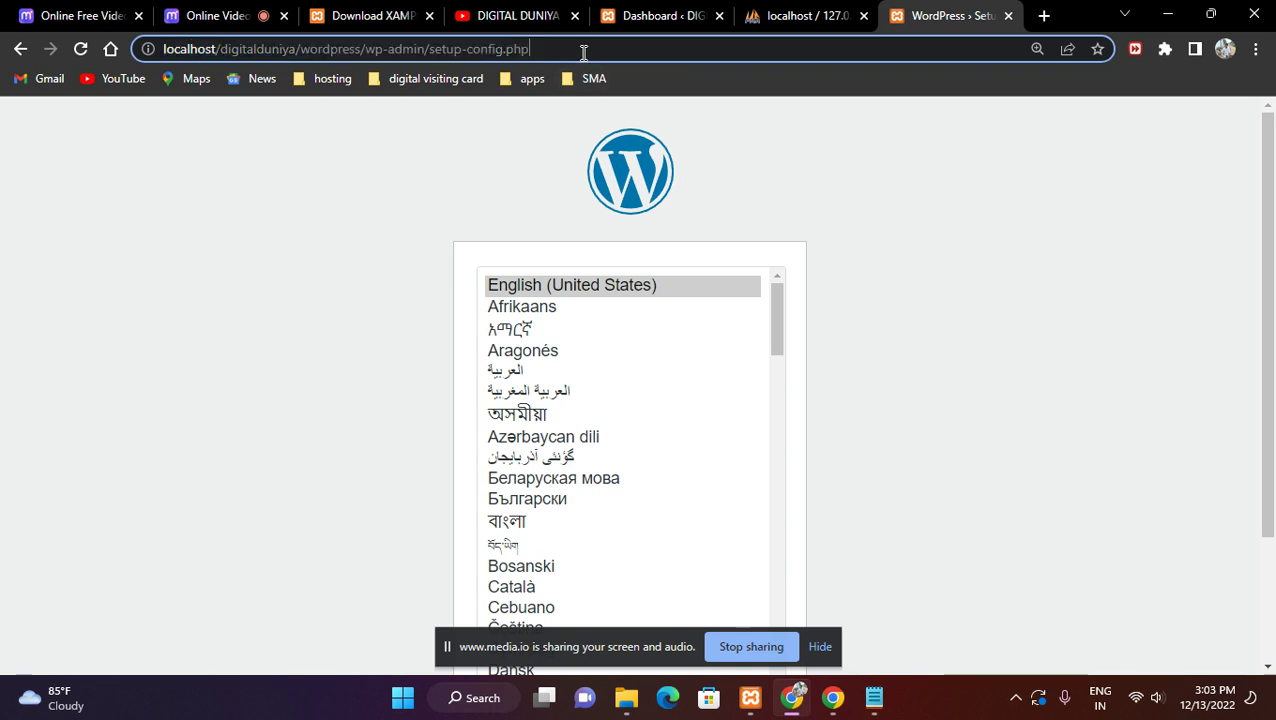
{"action": "left_click_drag", "start_coordinate": [246, 49], "coordinate": [427, 49]}
{"action": "left_click", "coordinate": [602, 51]}
Step: Choose English (United States) as the installer language and continue past the welcome page to the database connection form
{"action": "left_click", "coordinate": [730, 285]}
{"action": "scroll", "coordinate": [732, 288], "scroll_direction": "down", "scroll_amount": 6}
{"action": "scroll", "coordinate": [840, 373], "scroll_direction": "down", "scroll_amount": 1}
{"action": "scroll", "coordinate": [840, 373], "scroll_direction": "down", "scroll_amount": 2}
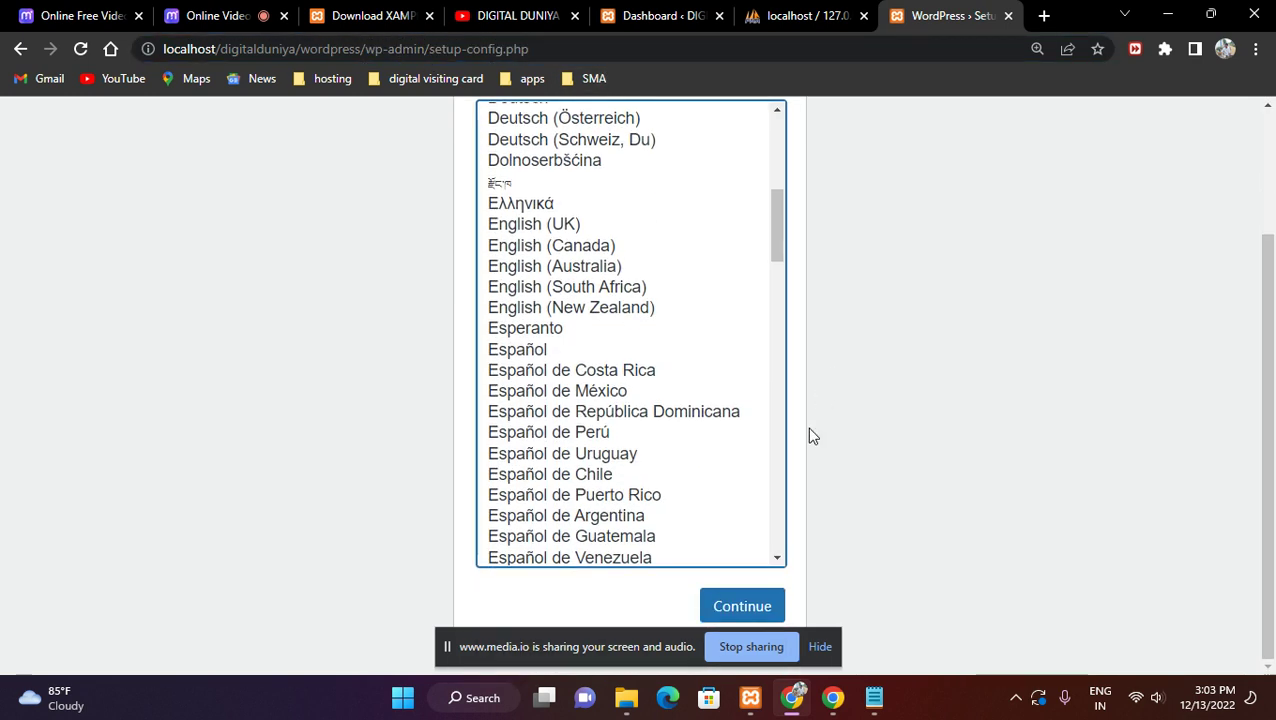
{"action": "left_click", "coordinate": [765, 607]}
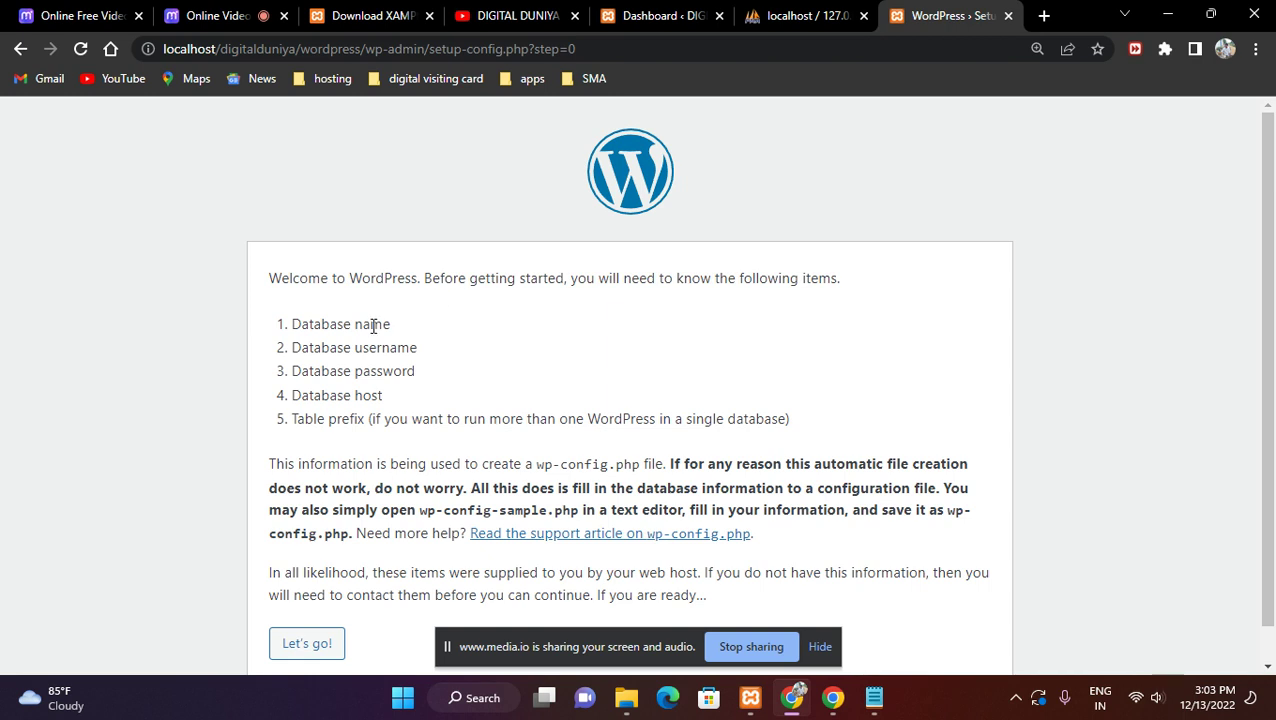
{"action": "scroll", "coordinate": [370, 332], "scroll_direction": "down", "scroll_amount": 1}
{"action": "left_click", "coordinate": [307, 607]}
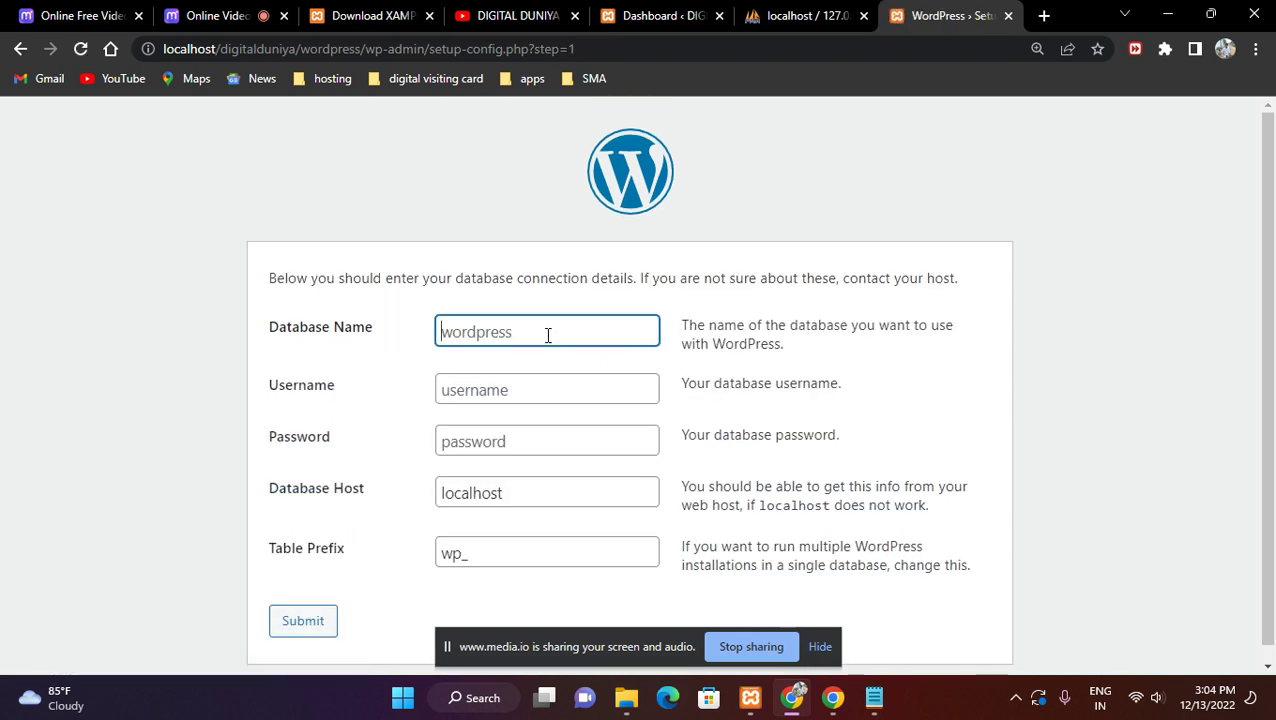
Step: Enter Digital Duniya as the database name and root as the username, leaving the password blank and the host as localhost
{"action": "type", "text": "Di"}
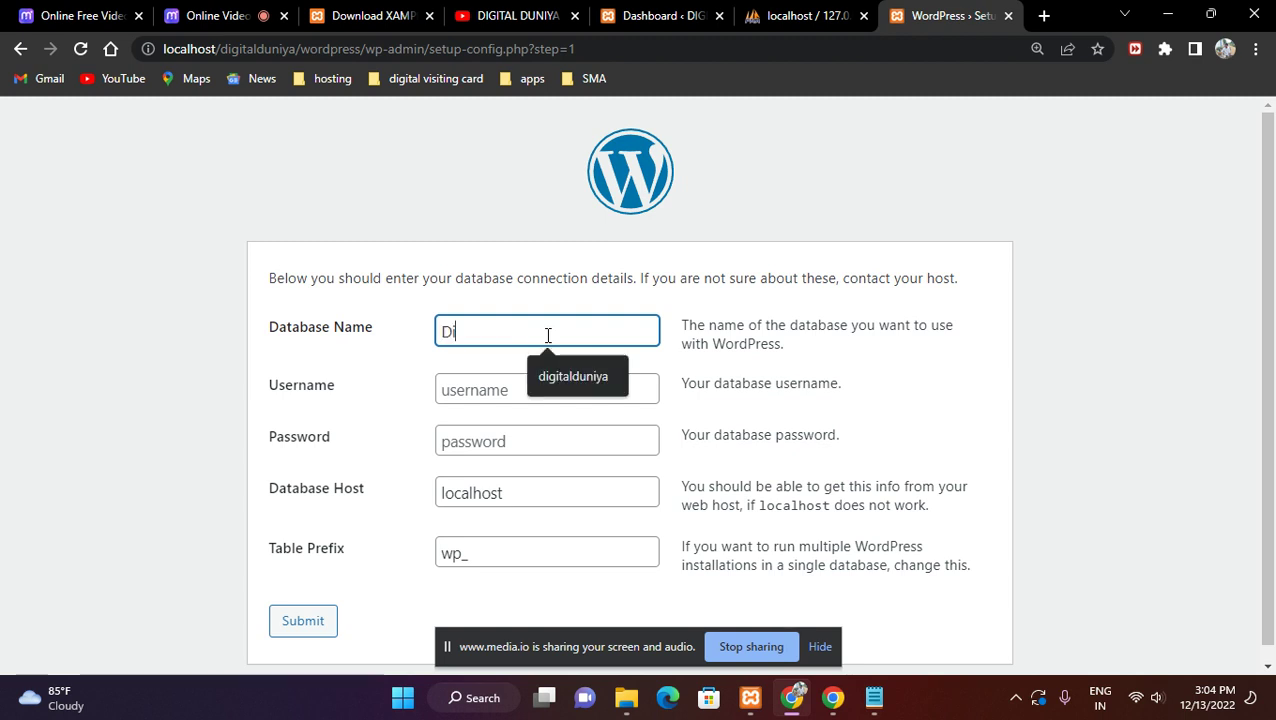
{"action": "type", "text": "gital Duniya"}
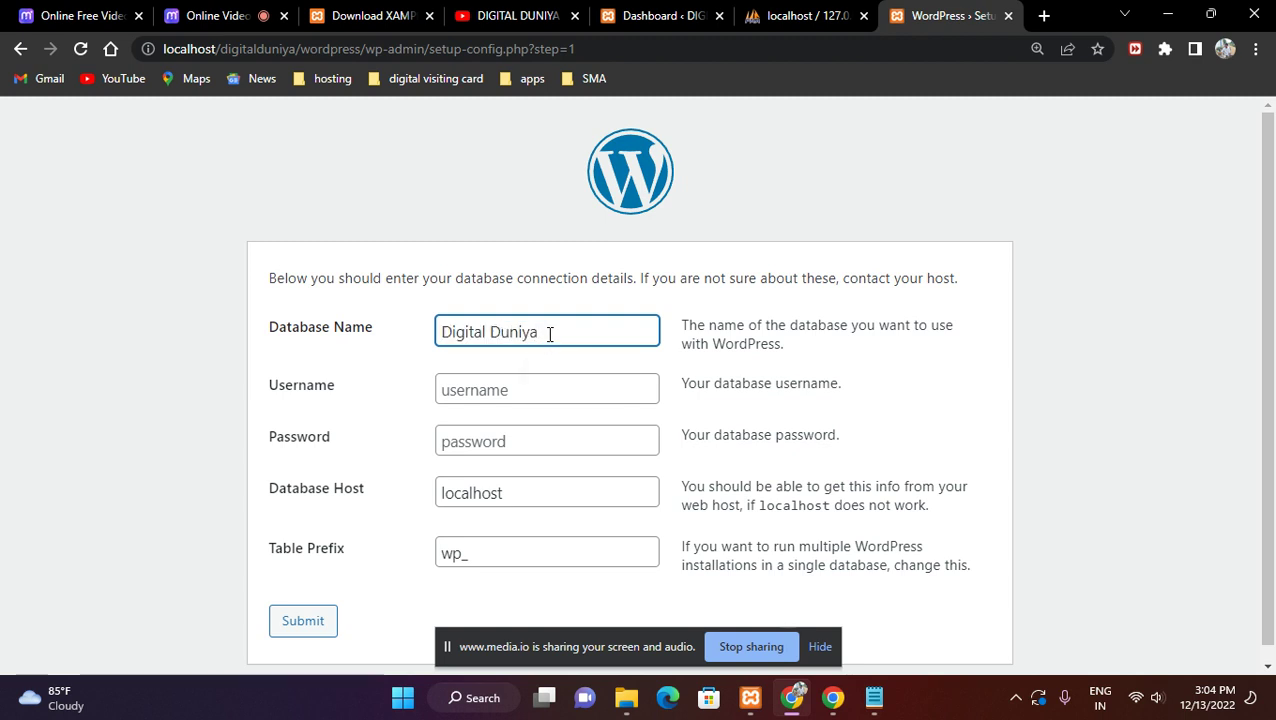
{"action": "left_click", "coordinate": [547, 388]}
{"action": "left_click", "coordinate": [550, 434]}
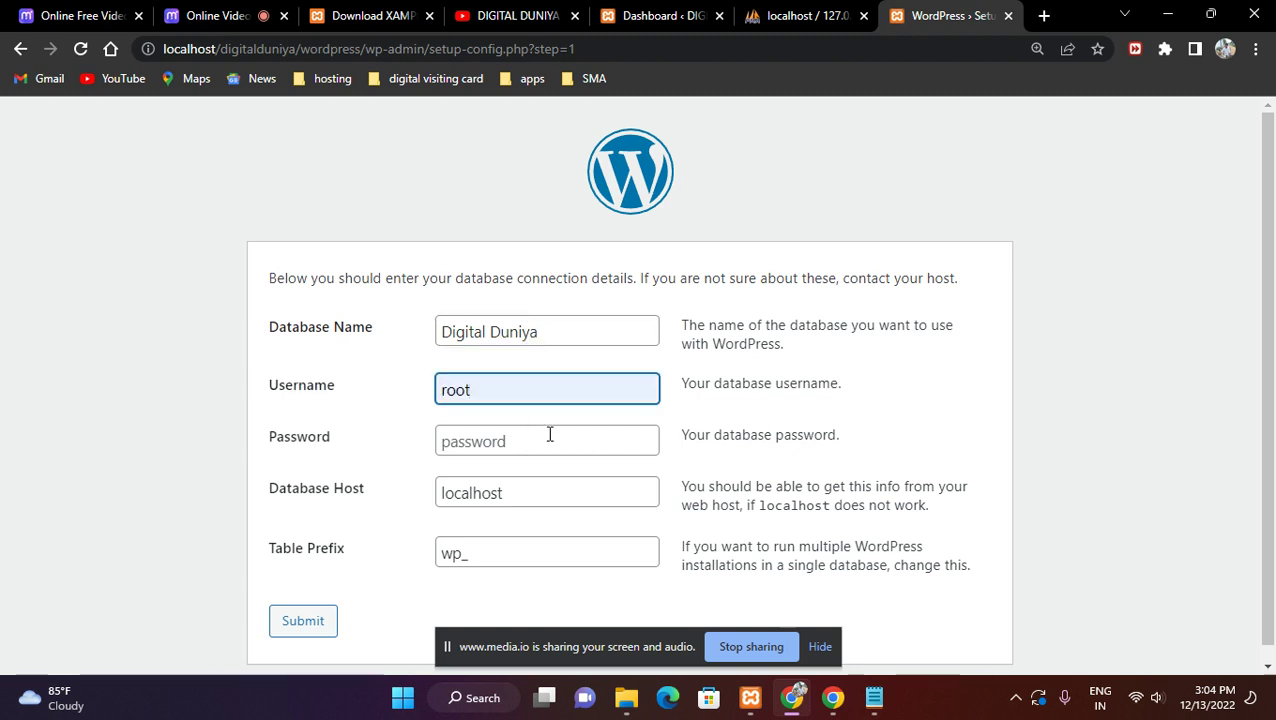
{"action": "left_click", "coordinate": [520, 440]}
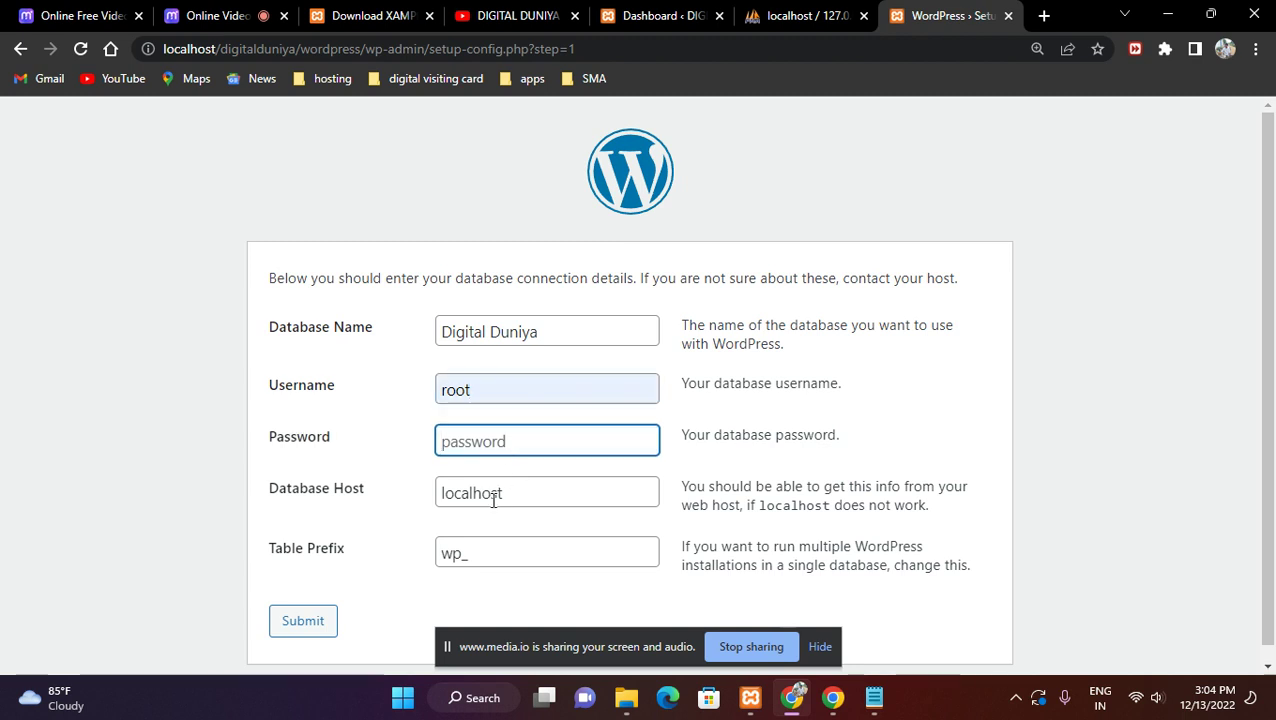
{"action": "left_click", "coordinate": [493, 497]}
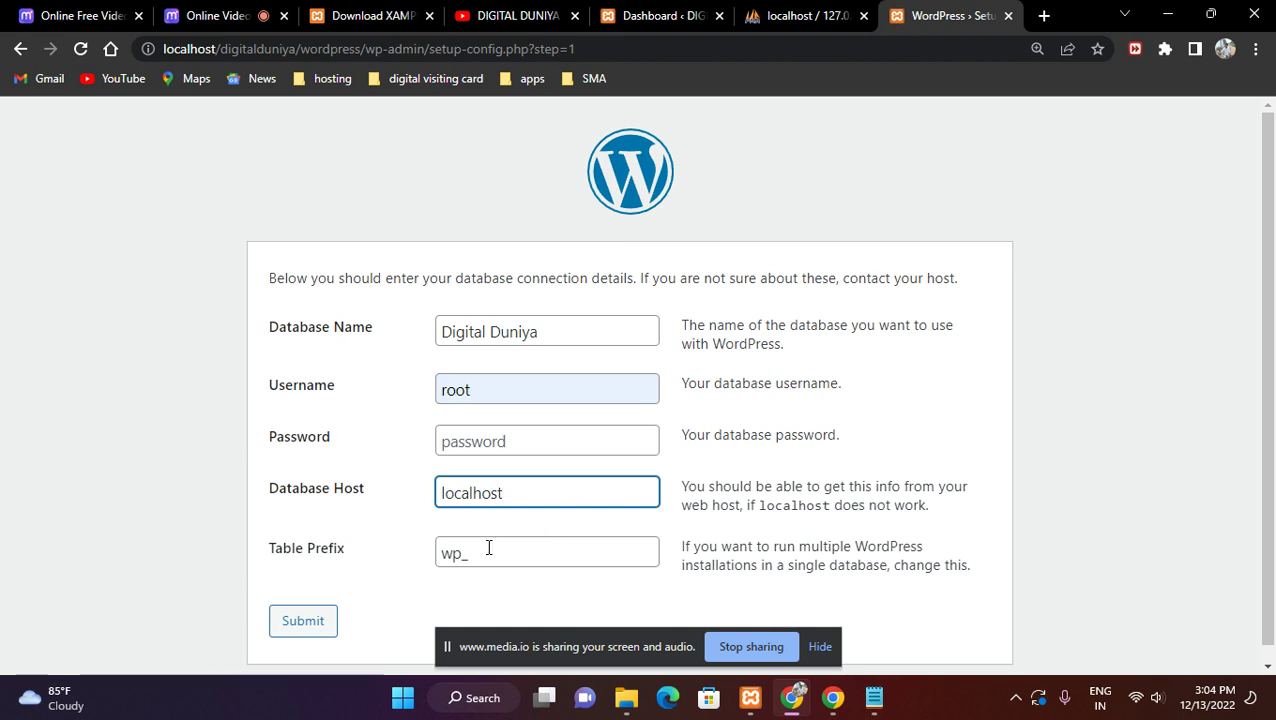
Step: Replace the table prefix with the owner's first name followed by an underscore, and submit the database connection details
{"action": "key", "text": "Tab"}
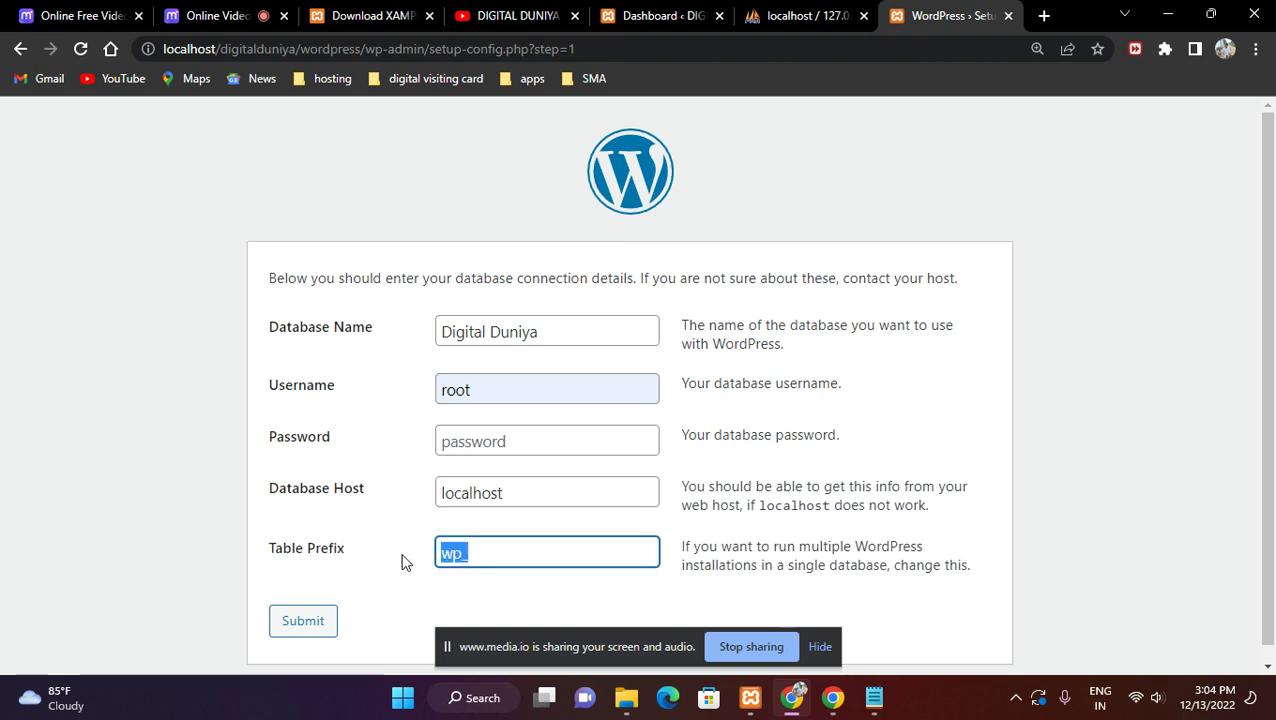
{"action": "type", "text": "suraj"}
{"action": "left_click_drag", "start_coordinate": [572, 557], "coordinate": [452, 558]}
{"action": "left_click", "coordinate": [501, 559]}
{"action": "type", "text": "_"}
{"action": "left_click", "coordinate": [334, 621]}
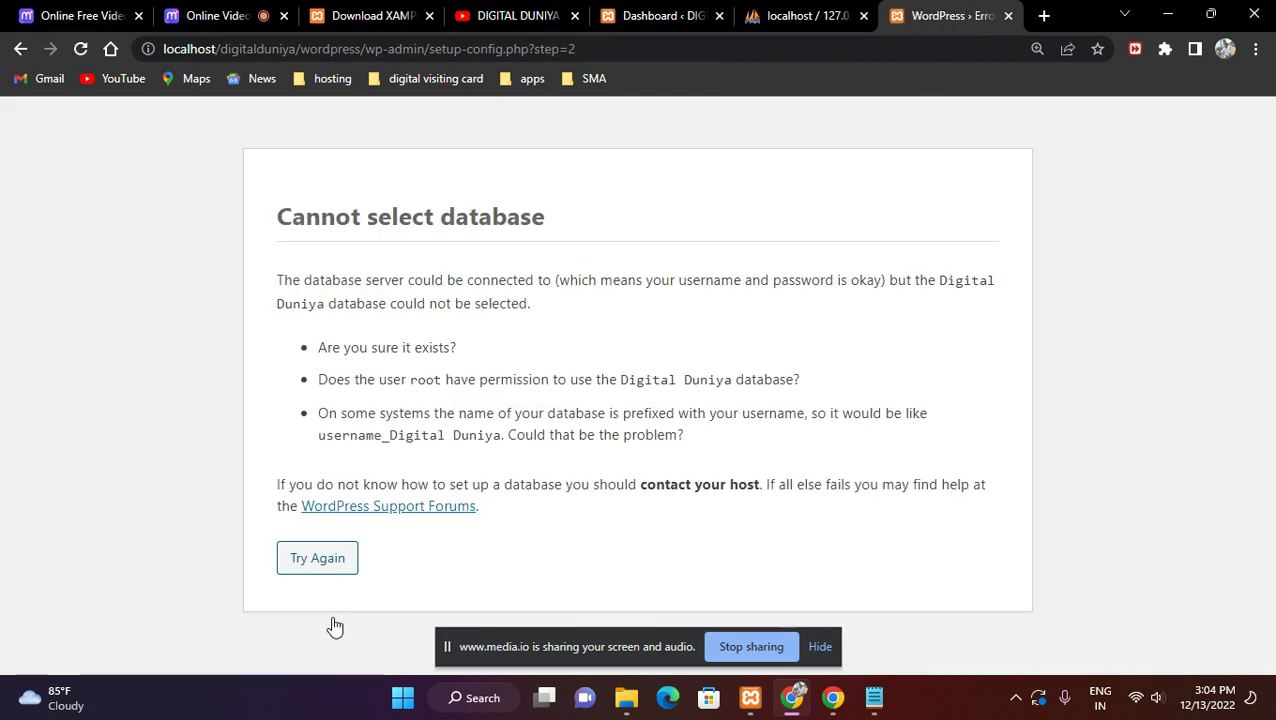
Step: Return to the database connection form and check the spelling of the digitalduniya database in phpMyAdmin
{"action": "left_click_drag", "start_coordinate": [335, 217], "coordinate": [543, 225]}
{"action": "left_click", "coordinate": [328, 568]}
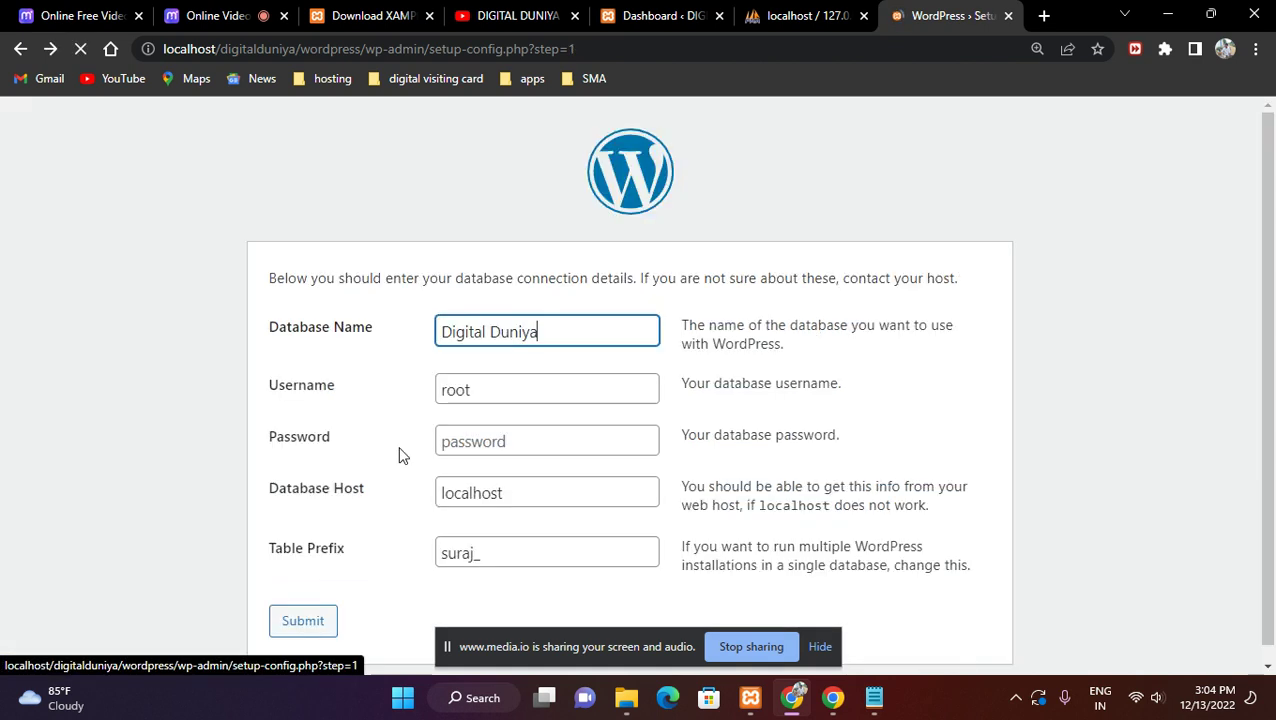
{"action": "left_click_drag", "start_coordinate": [556, 333], "coordinate": [440, 333]}
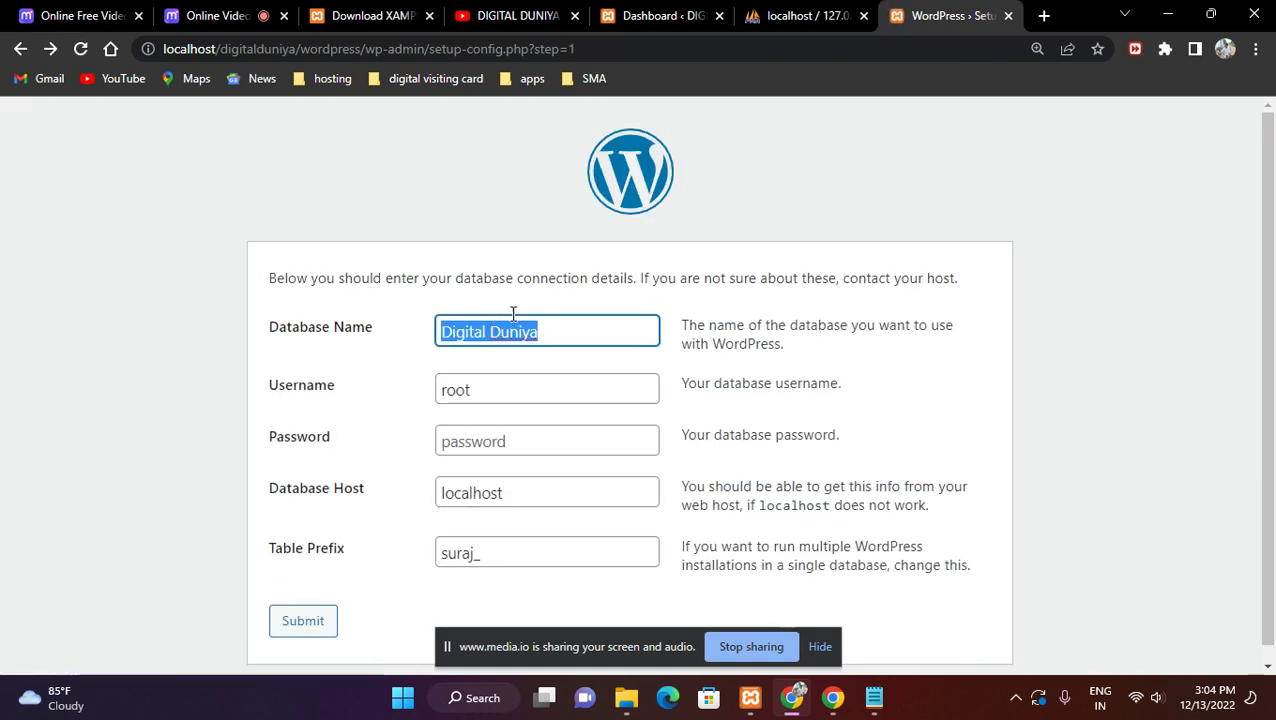
{"action": "left_click", "coordinate": [650, 16]}
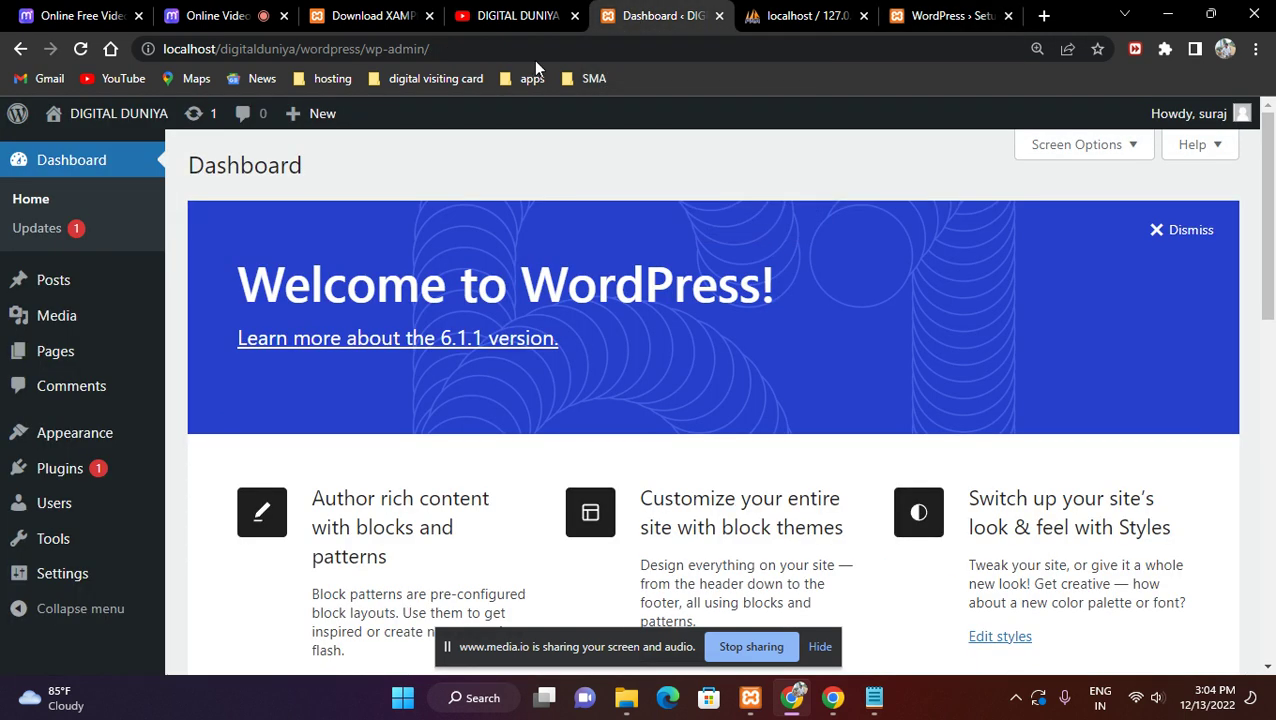
{"action": "left_click", "coordinate": [806, 22]}
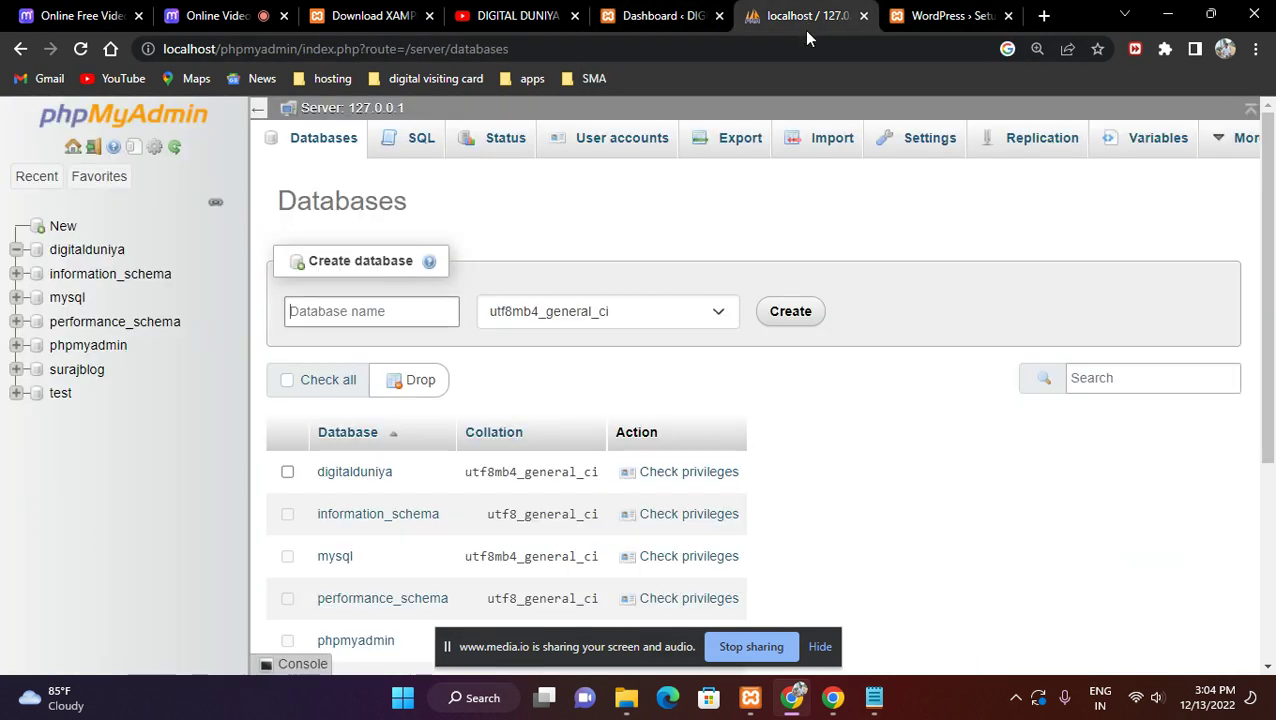
{"action": "left_click", "coordinate": [85, 252]}
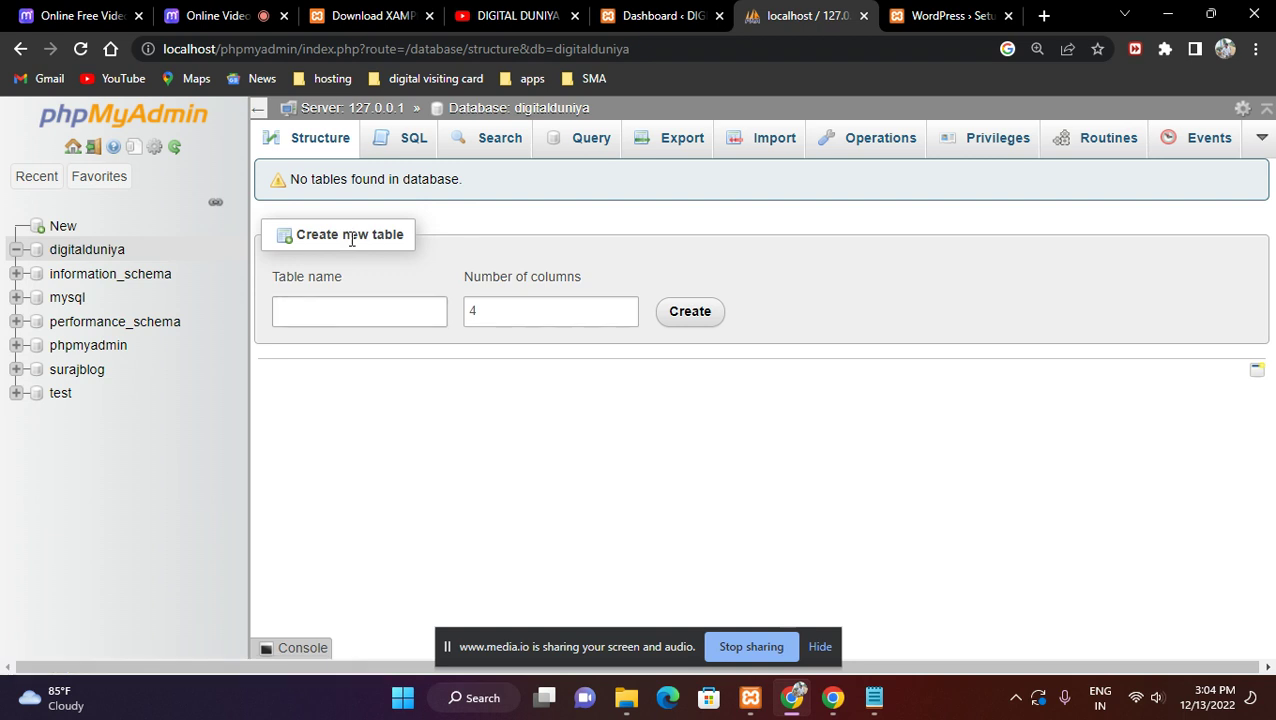
Step: Set the database name in the WordPress setup form to digitalduniya, submit the details and run the installation
{"action": "left_click", "coordinate": [930, 16]}
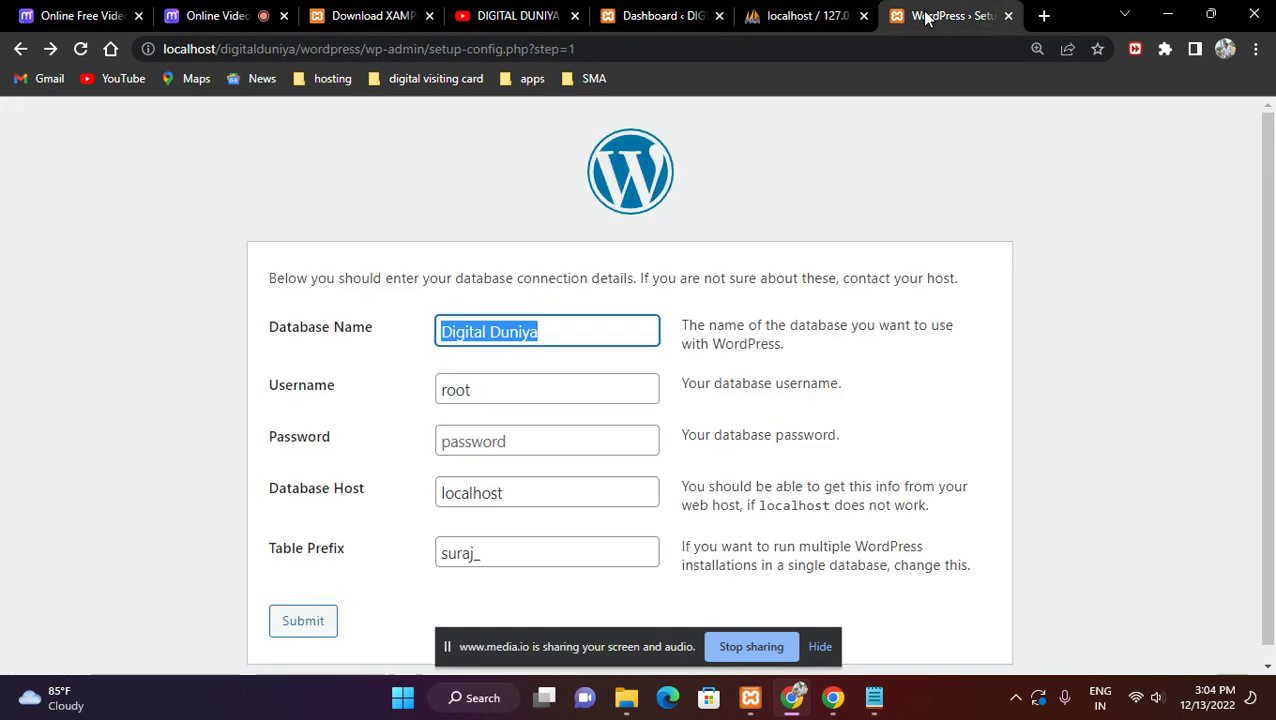
{"action": "key", "text": "BackSpace"}
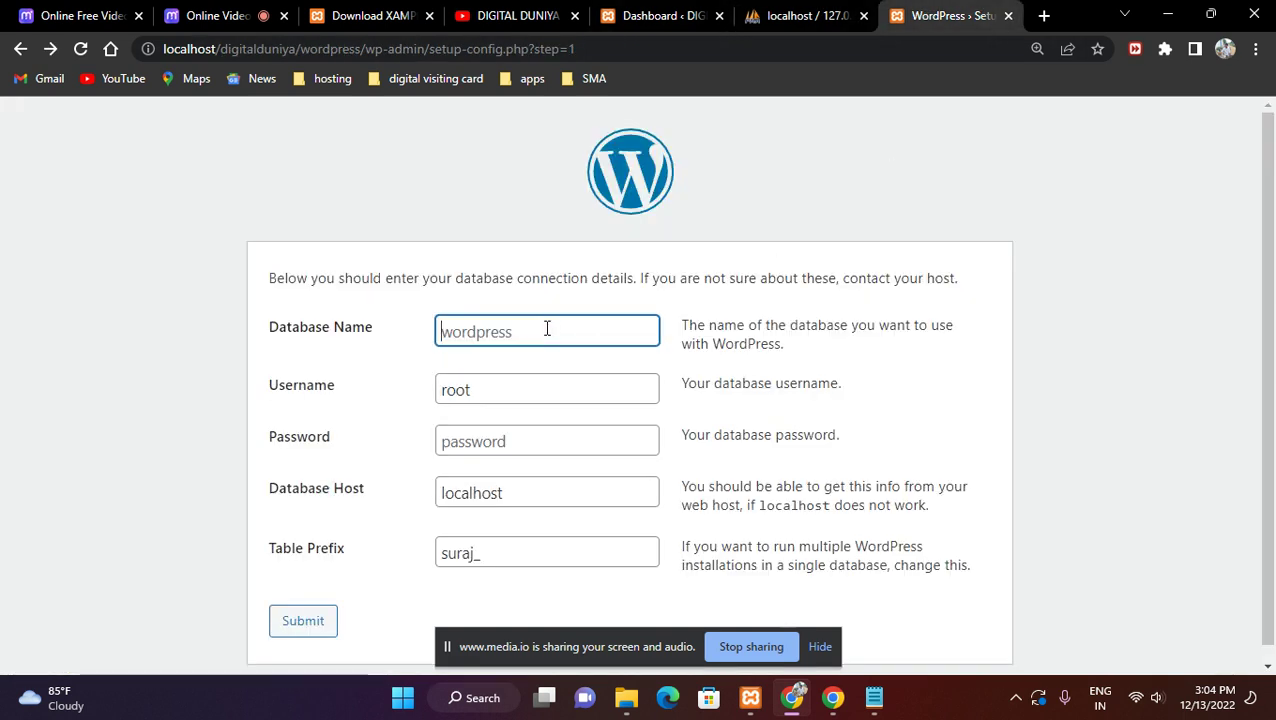
{"action": "type", "text": "digitalduniya"}
{"action": "left_click", "coordinate": [600, 409]}
{"action": "scroll", "coordinate": [544, 460], "scroll_direction": "down", "scroll_amount": 1}
{"action": "left_click", "coordinate": [305, 606]}
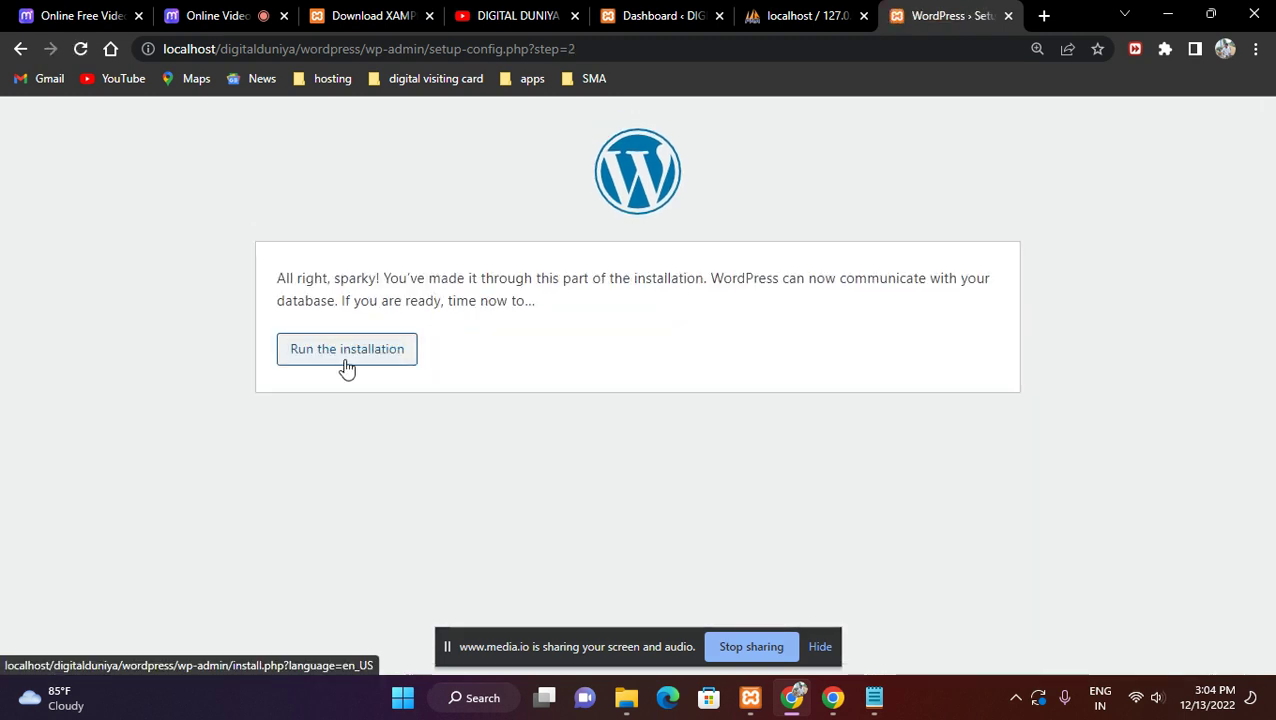
{"action": "left_click", "coordinate": [347, 366]}
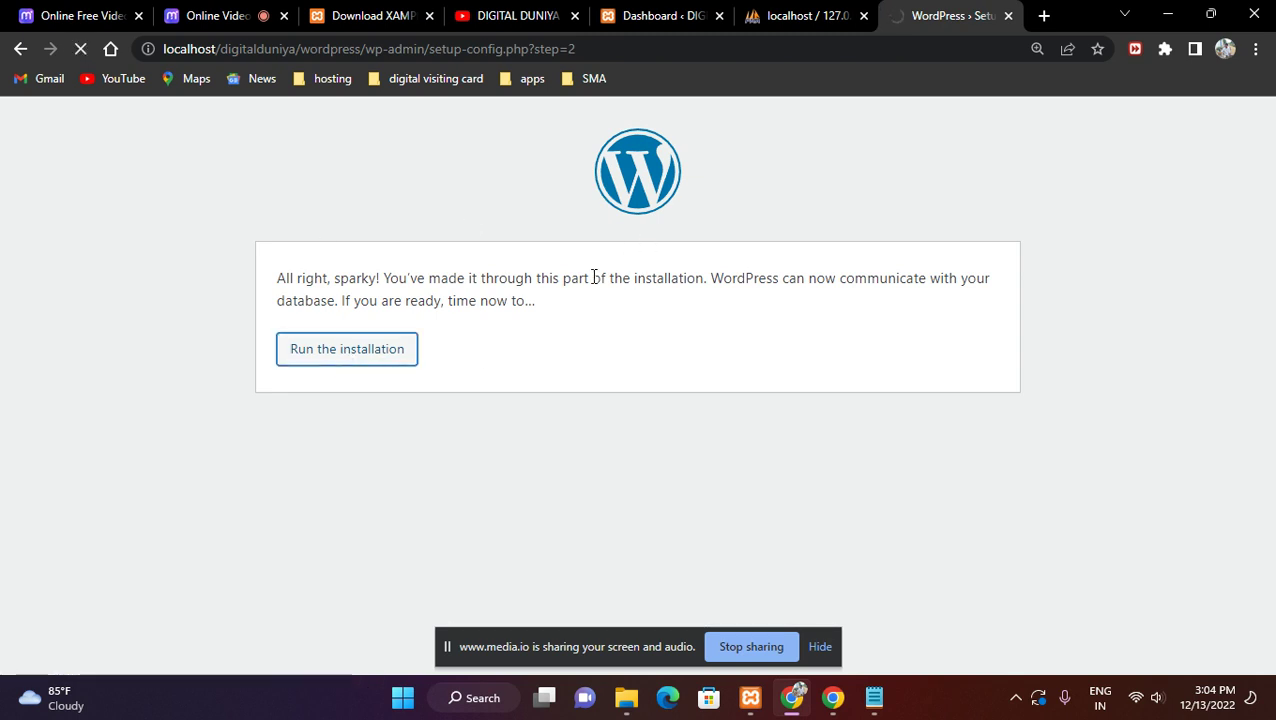
Step: Set the site title to Digital Duniya and fill in the admin username from the saved suggestion
{"action": "scroll", "coordinate": [604, 262], "scroll_direction": "down", "scroll_amount": 3}
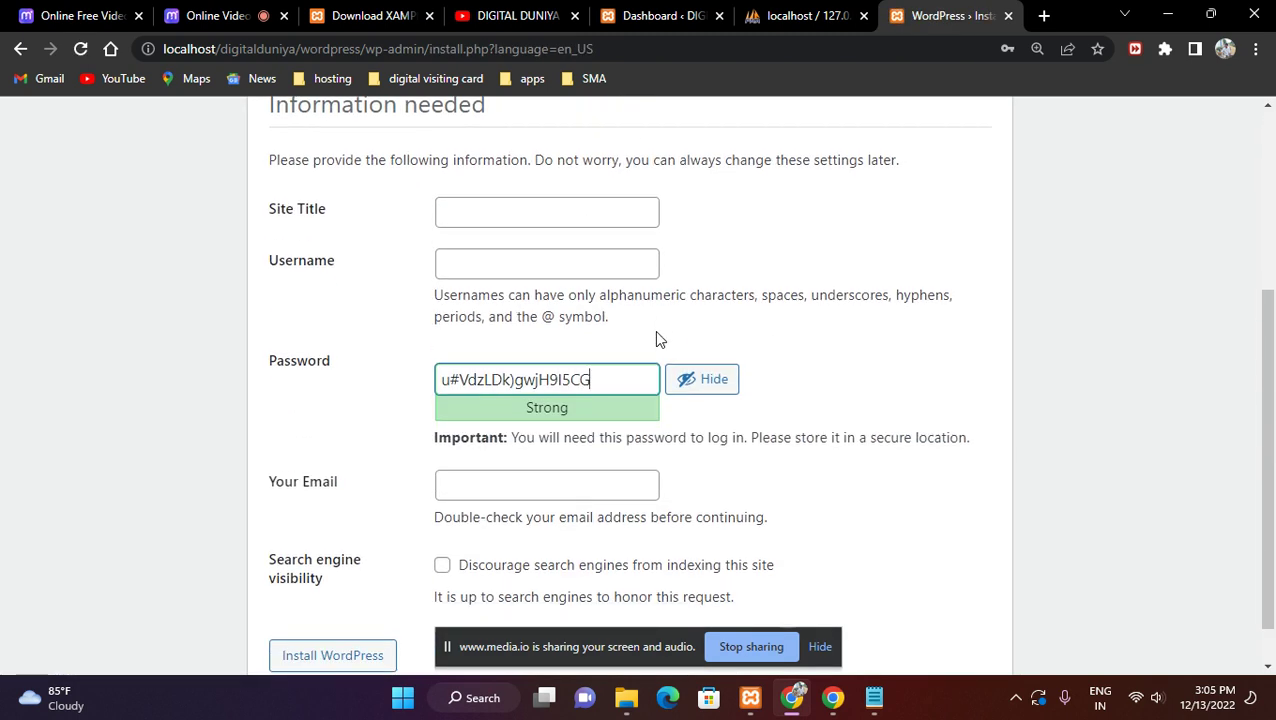
{"action": "left_click", "coordinate": [580, 210]}
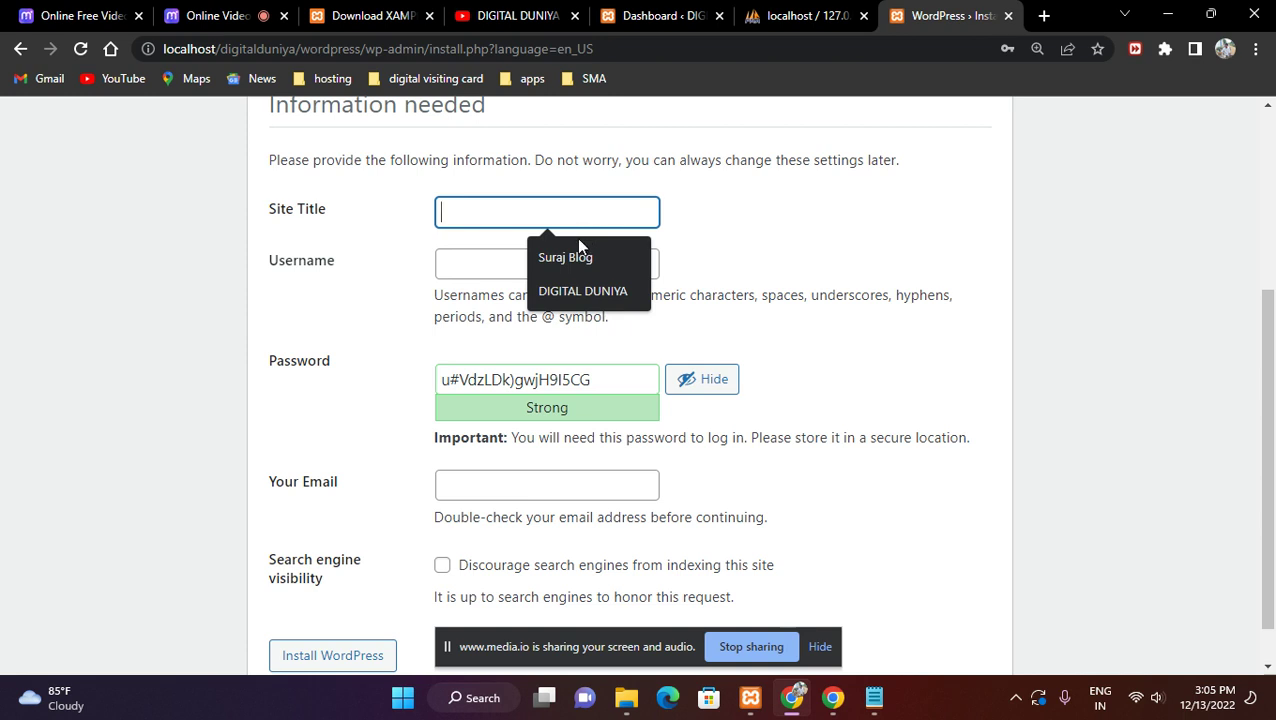
{"action": "type", "text": "D"}
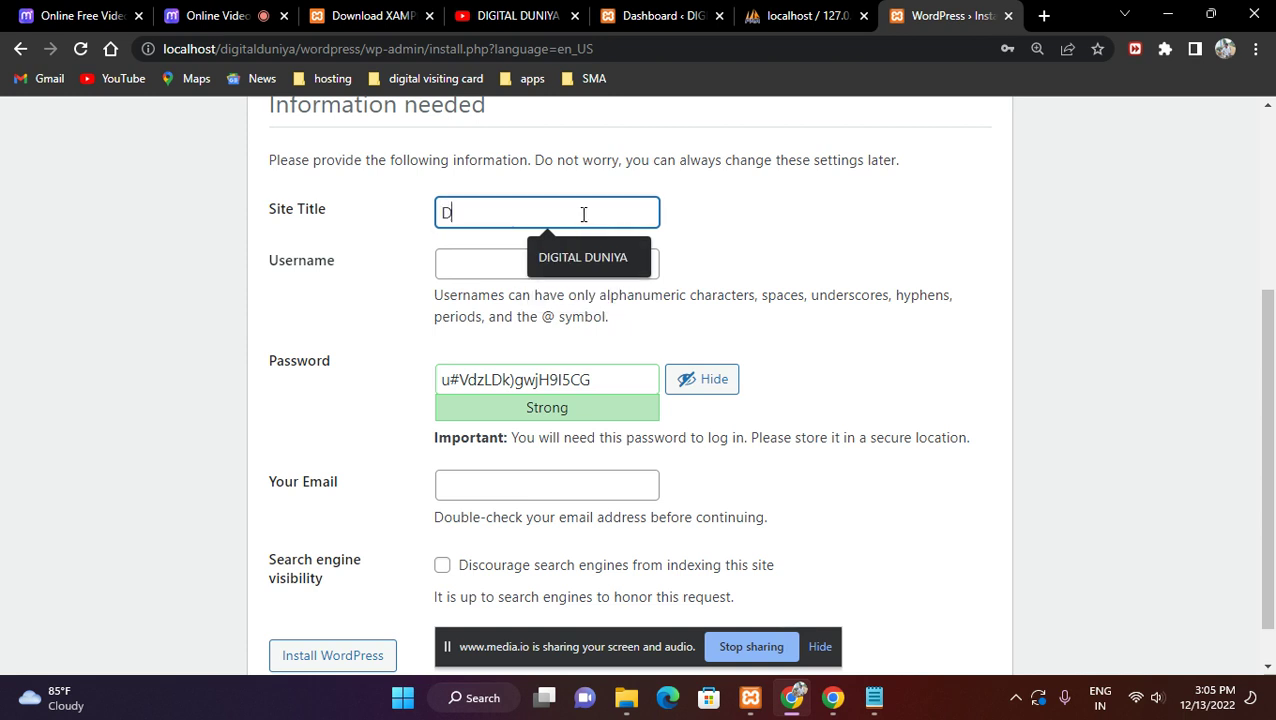
{"action": "type", "text": "igital Duniya"}
{"action": "left_click", "coordinate": [447, 268]}
{"action": "left_click", "coordinate": [563, 310]}
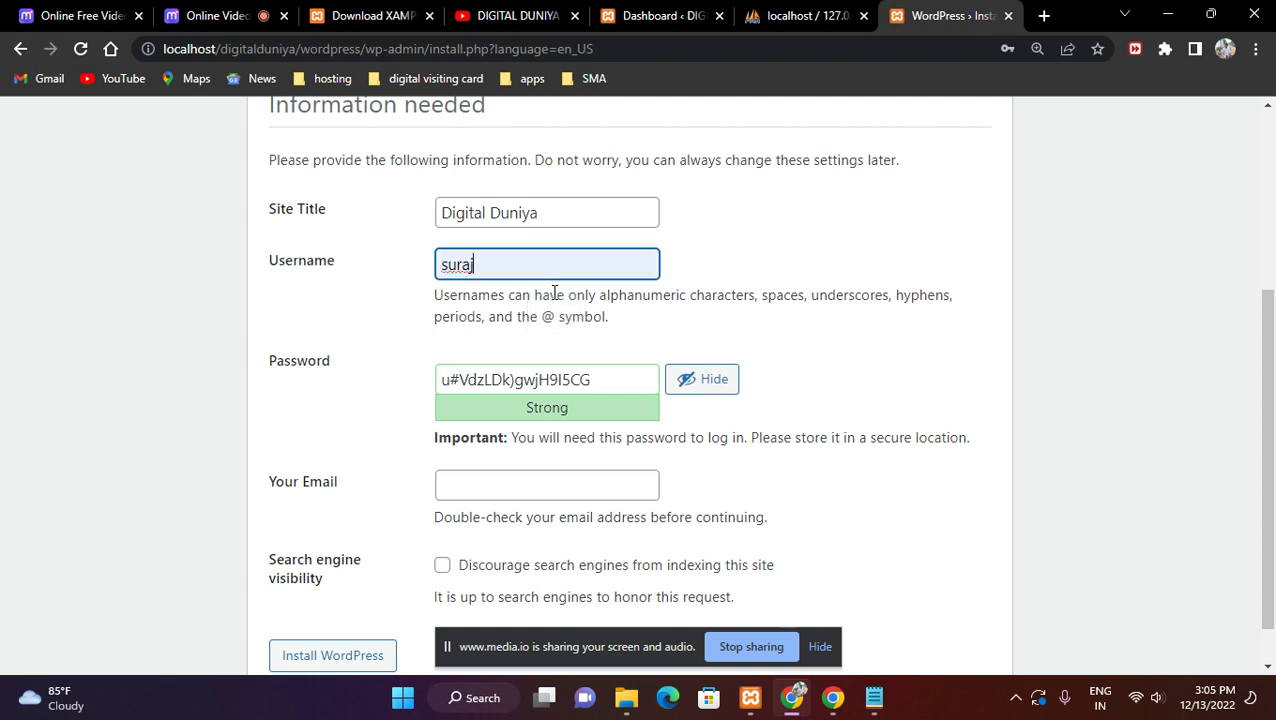
Step: Replace the suggested admin password in the site information form with a strong self-chosen password
{"action": "scroll", "coordinate": [554, 300], "scroll_direction": "down", "scroll_amount": 1}
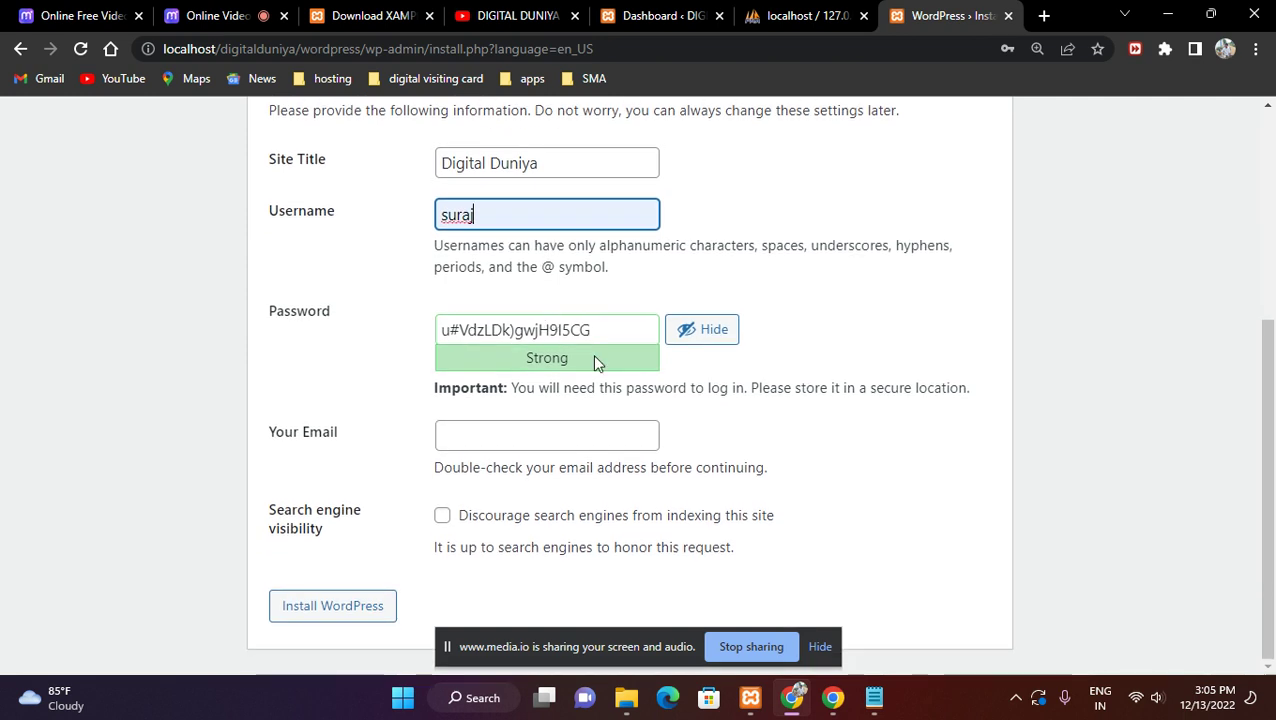
{"action": "left_click_drag", "start_coordinate": [600, 333], "coordinate": [392, 340]}
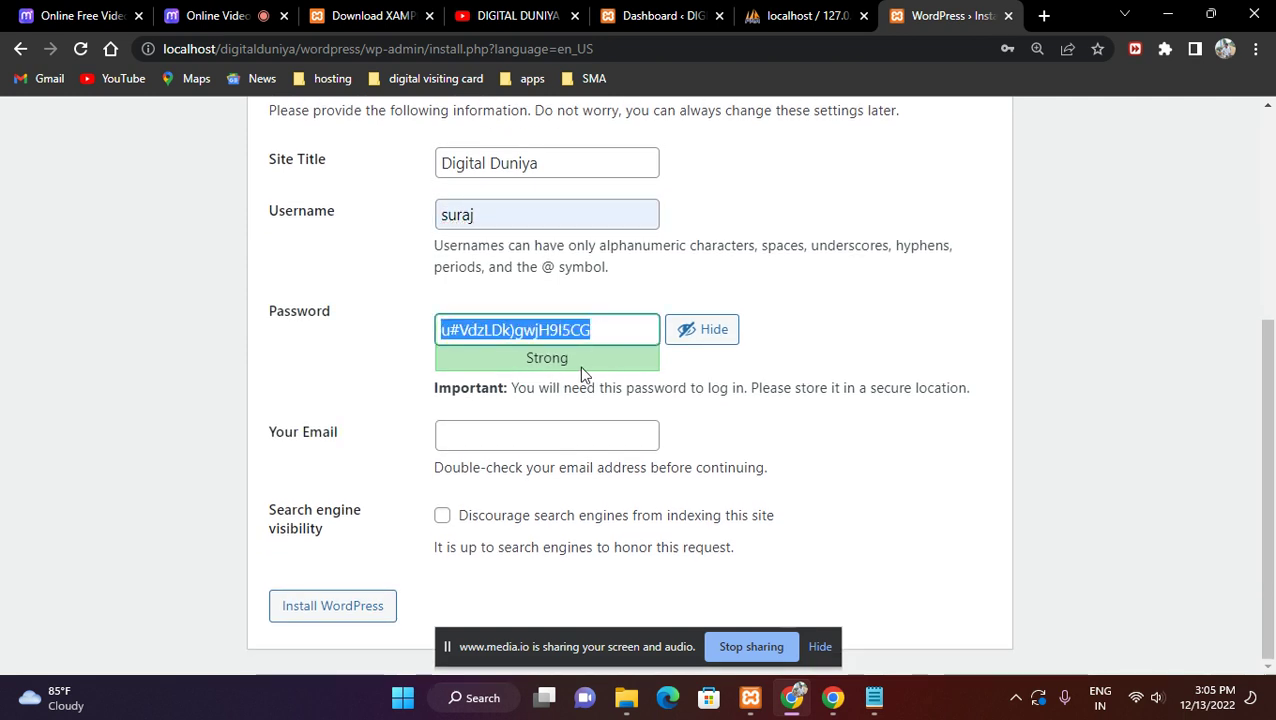
{"action": "left_click", "coordinate": [675, 343]}
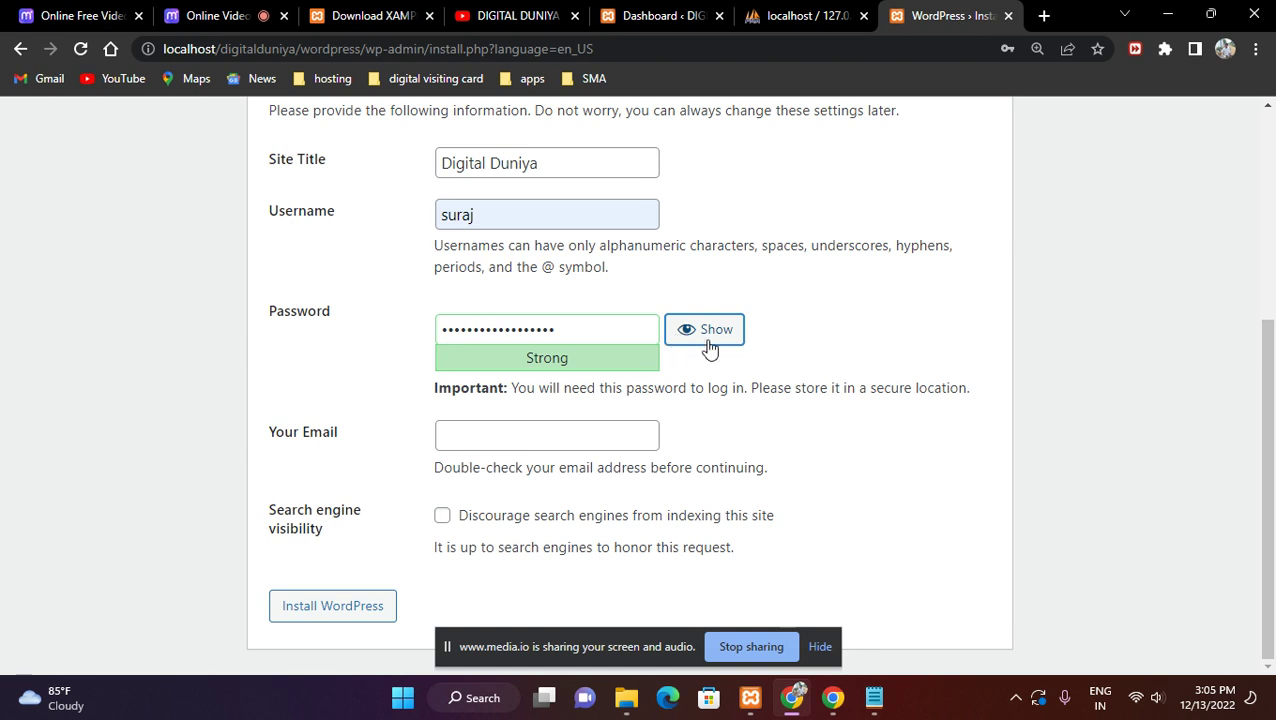
{"action": "left_click", "coordinate": [695, 341]}
{"action": "left_click_drag", "start_coordinate": [607, 329], "coordinate": [404, 333]}
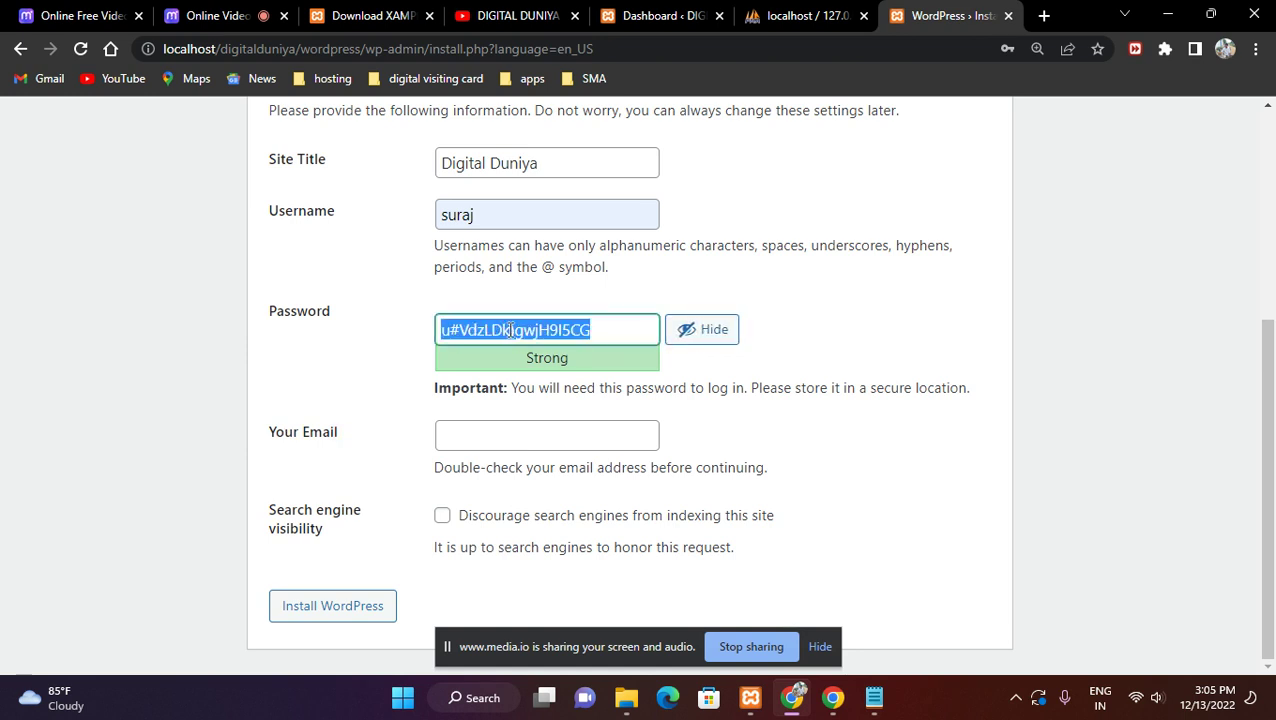
{"action": "left_click", "coordinate": [716, 338]}
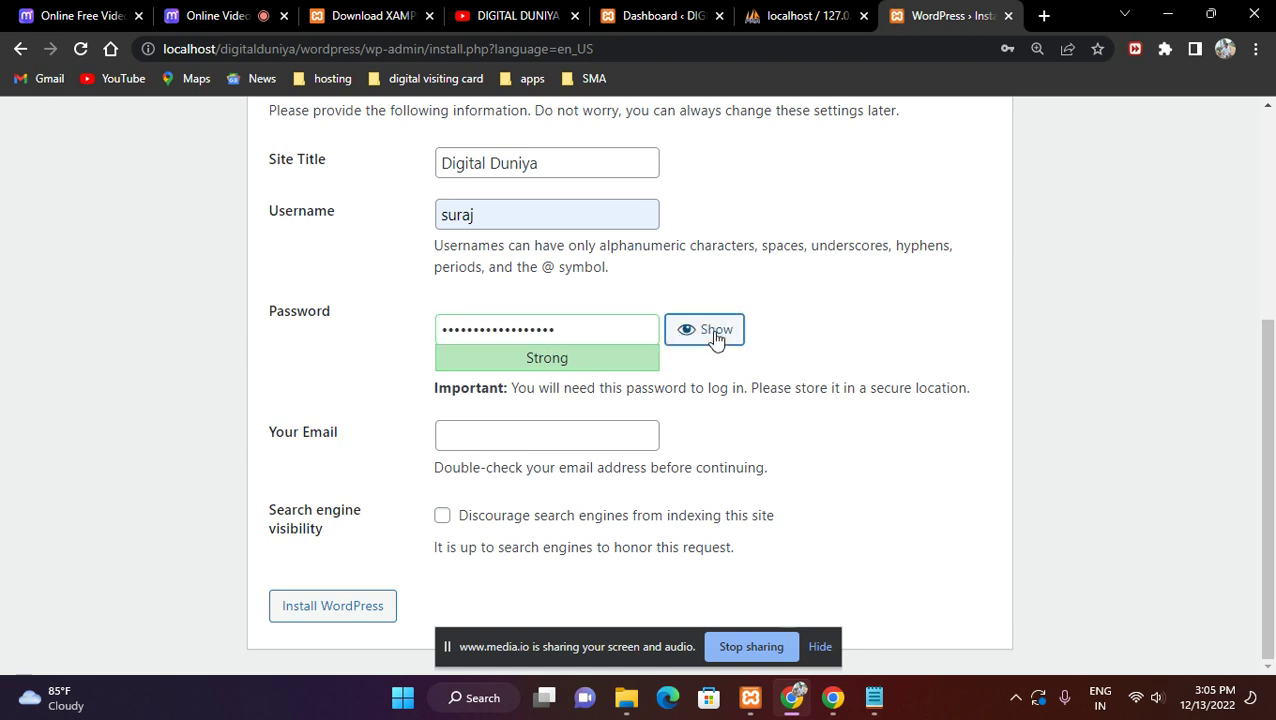
{"action": "left_click_drag", "start_coordinate": [601, 329], "coordinate": [362, 308]}
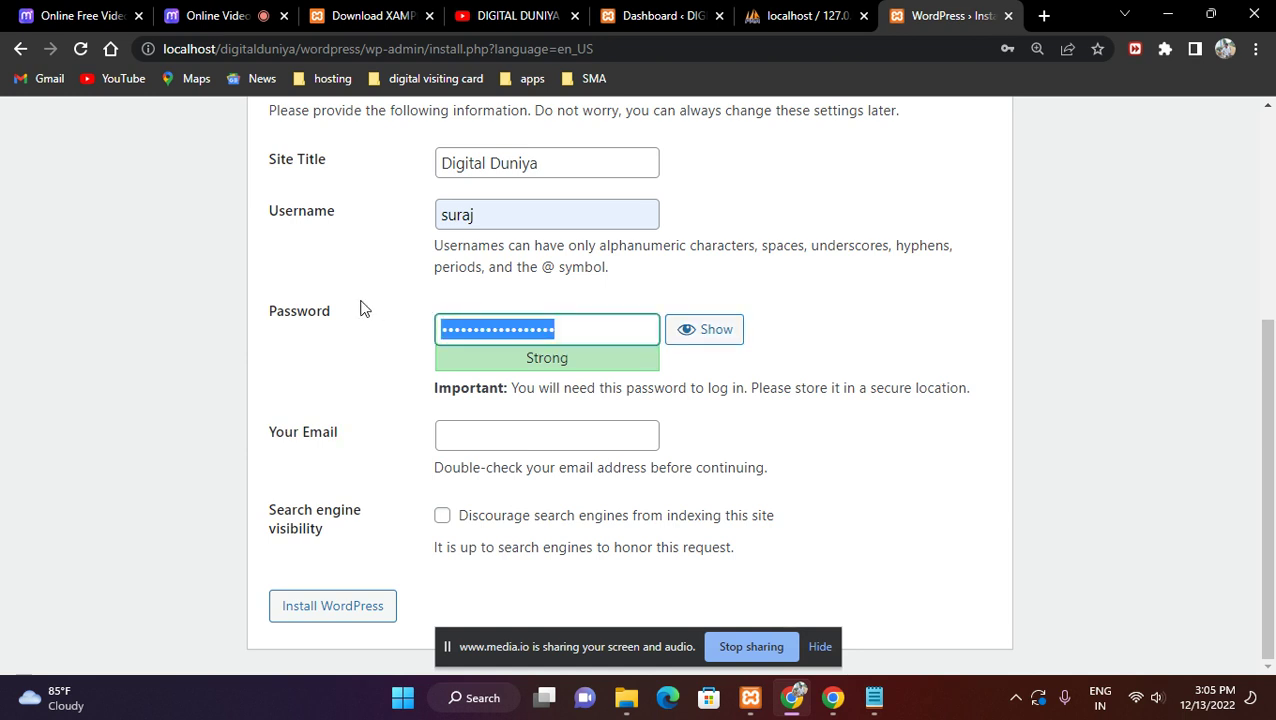
{"action": "key", "text": "BackSpace"}
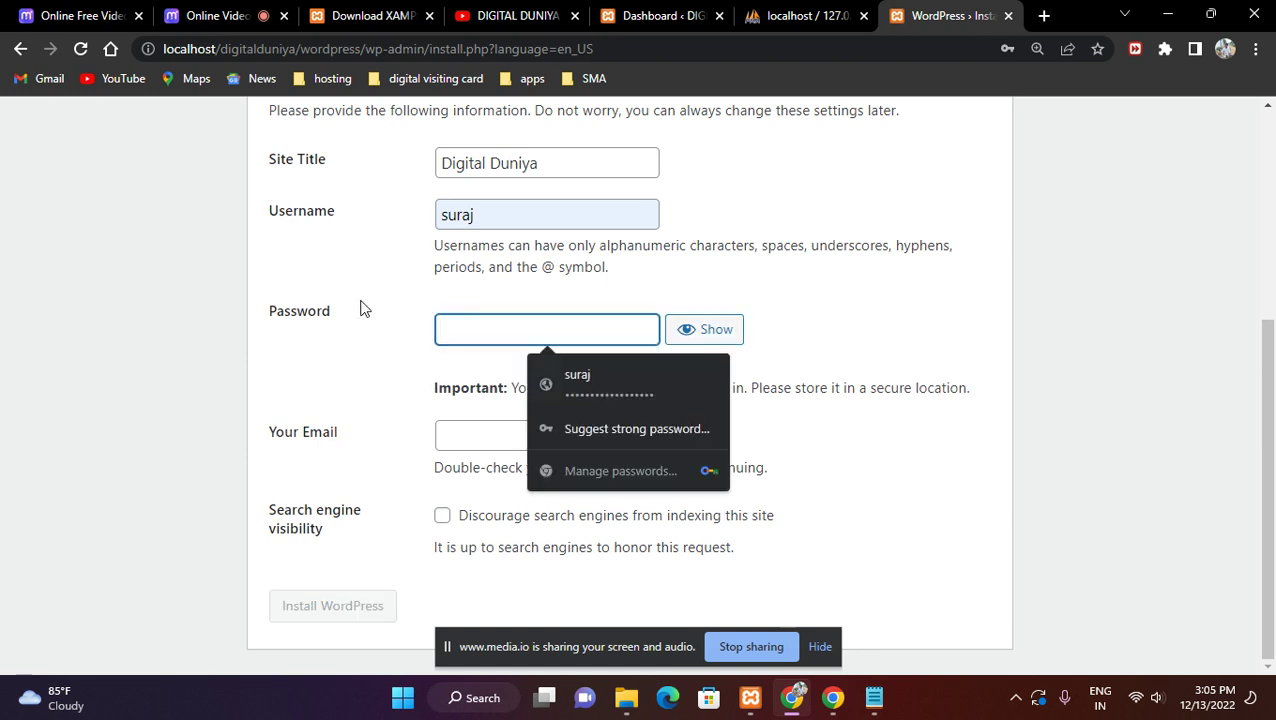
{"action": "type", "text": "•••••••"}
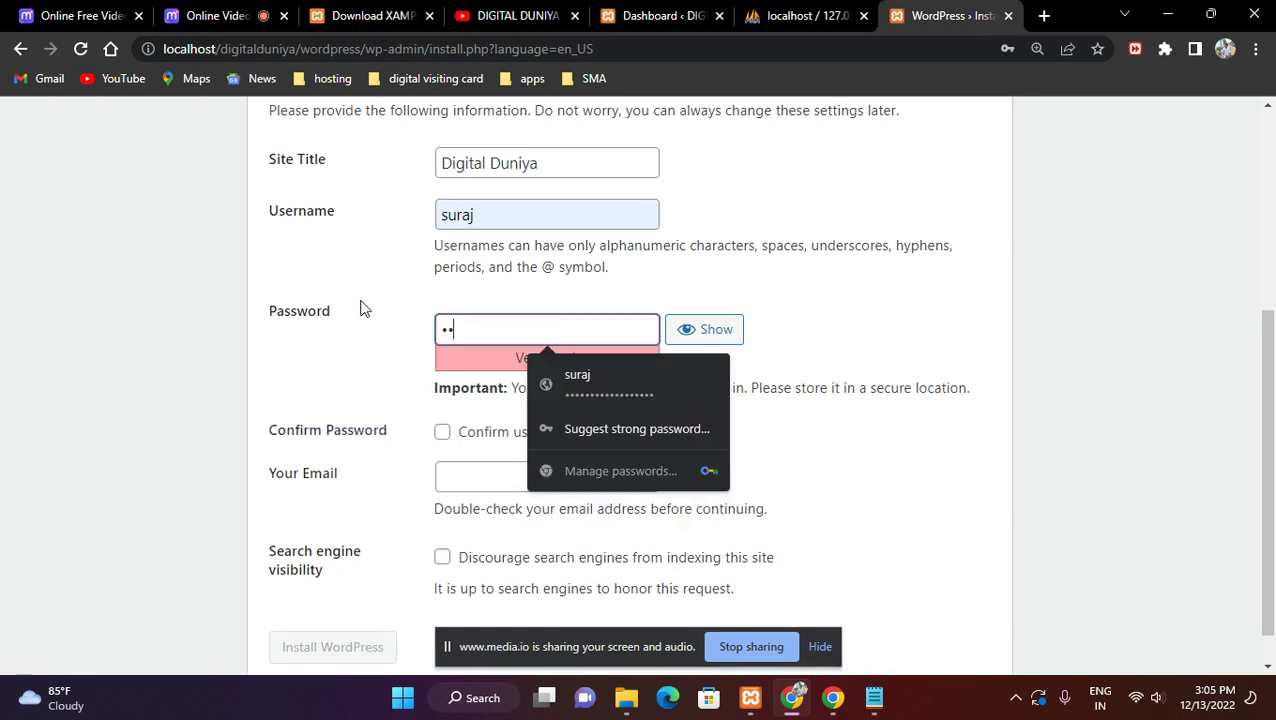
{"action": "type", "text": "•••••"}
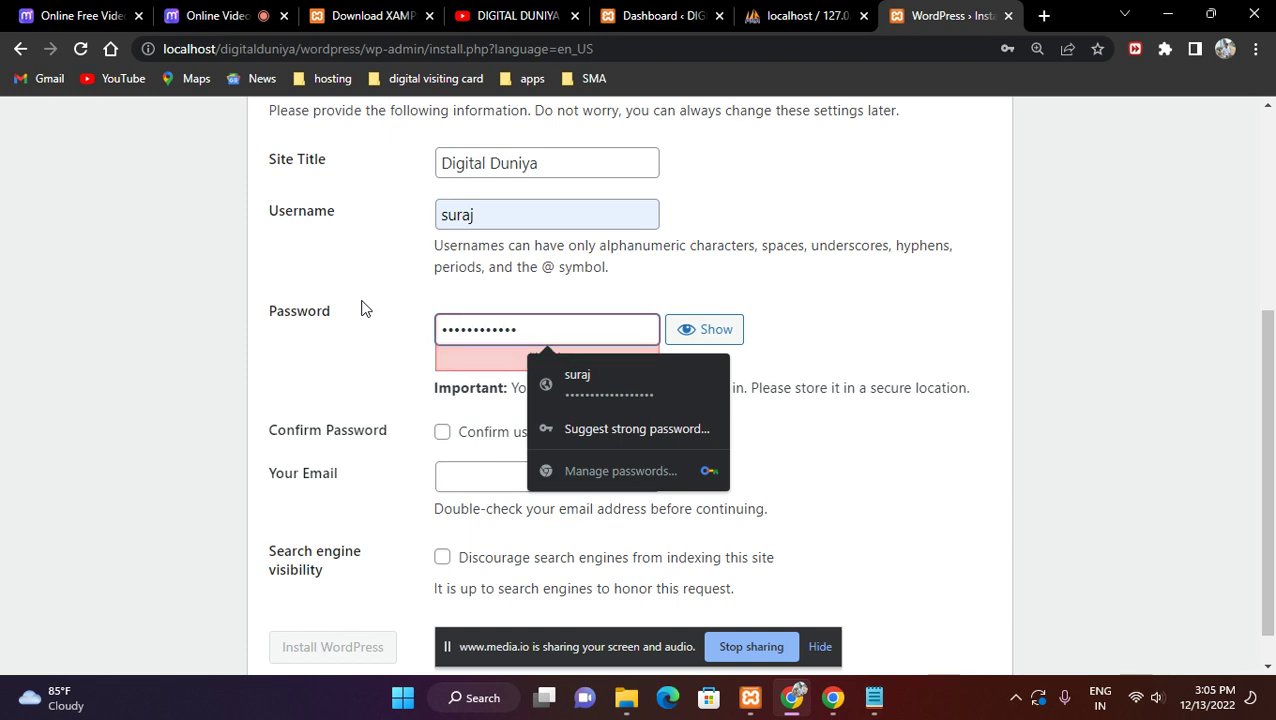
{"action": "type", "text": "••"}
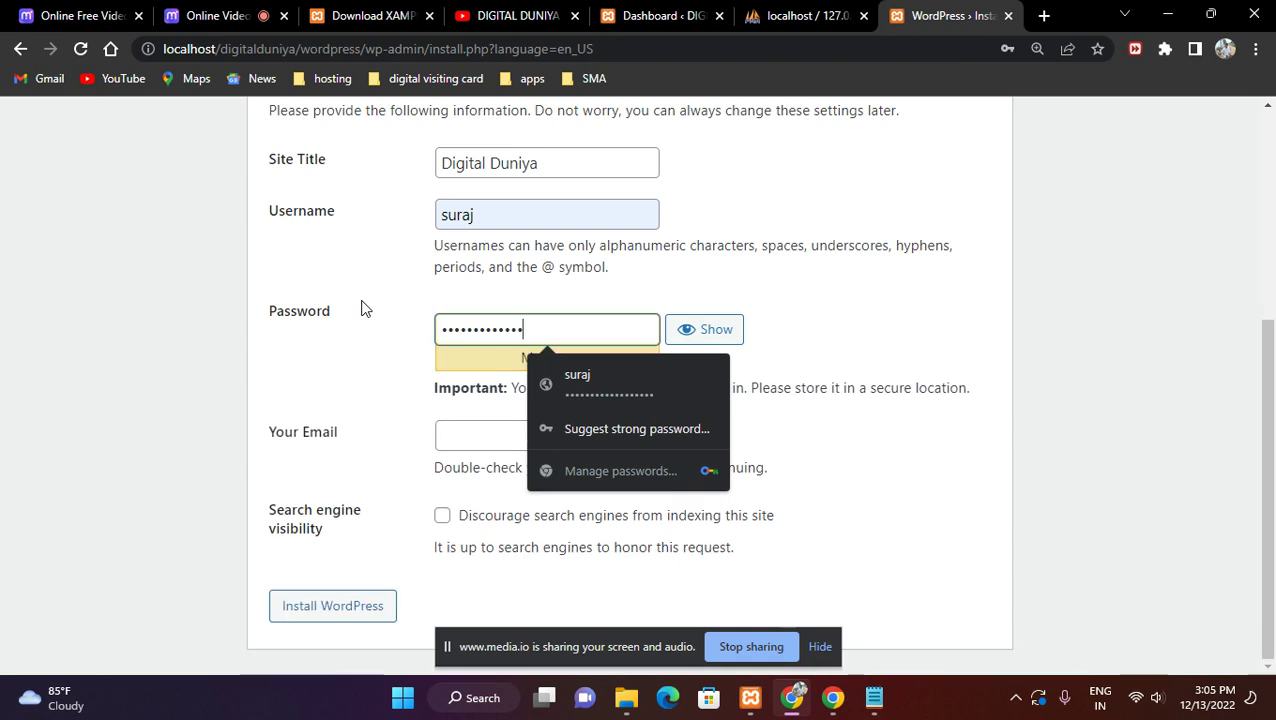
{"action": "type", "text": "•••"}
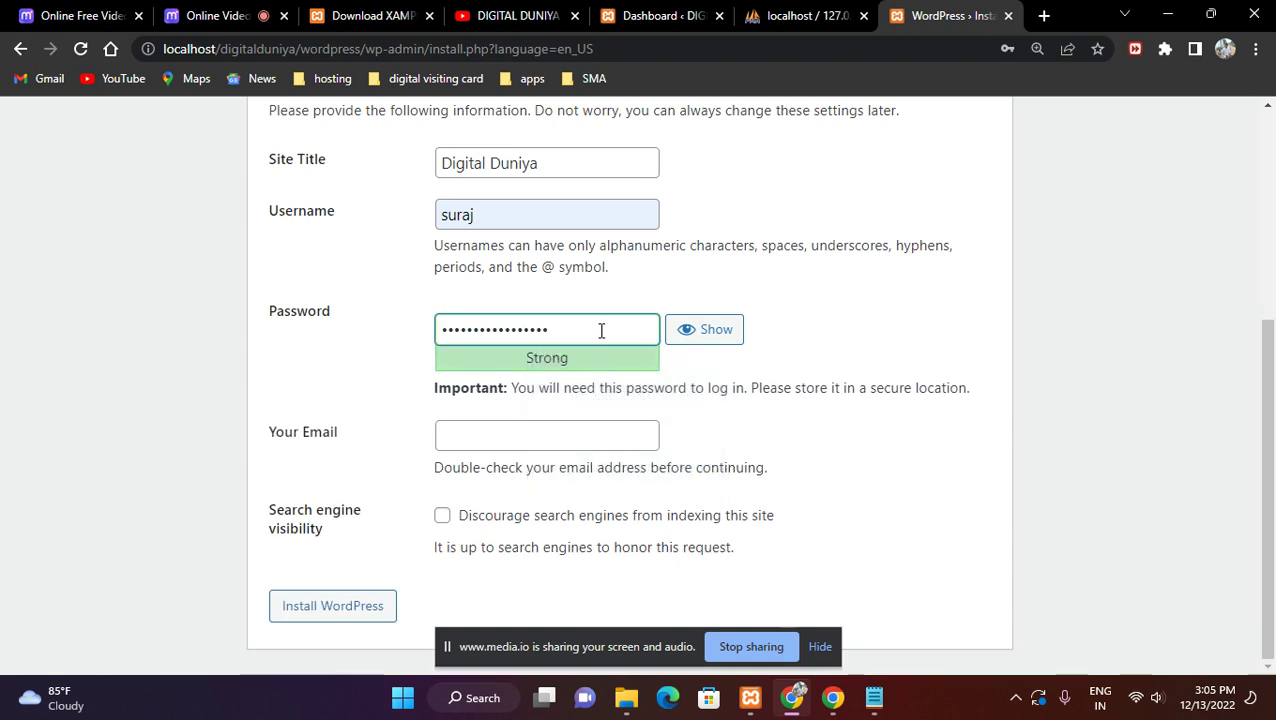
Step: Review the admin username, the password field and the note about storing the password in a secure location
{"action": "left_click_drag", "start_coordinate": [598, 330], "coordinate": [407, 336]}
{"action": "left_click", "coordinate": [382, 343]}
{"action": "left_click_drag", "start_coordinate": [516, 215], "coordinate": [372, 228]}
{"action": "left_click", "coordinate": [374, 240]}
{"action": "scroll", "coordinate": [422, 300], "scroll_direction": "up", "scroll_amount": 1}
{"action": "left_click_drag", "start_coordinate": [558, 424], "coordinate": [455, 425]}
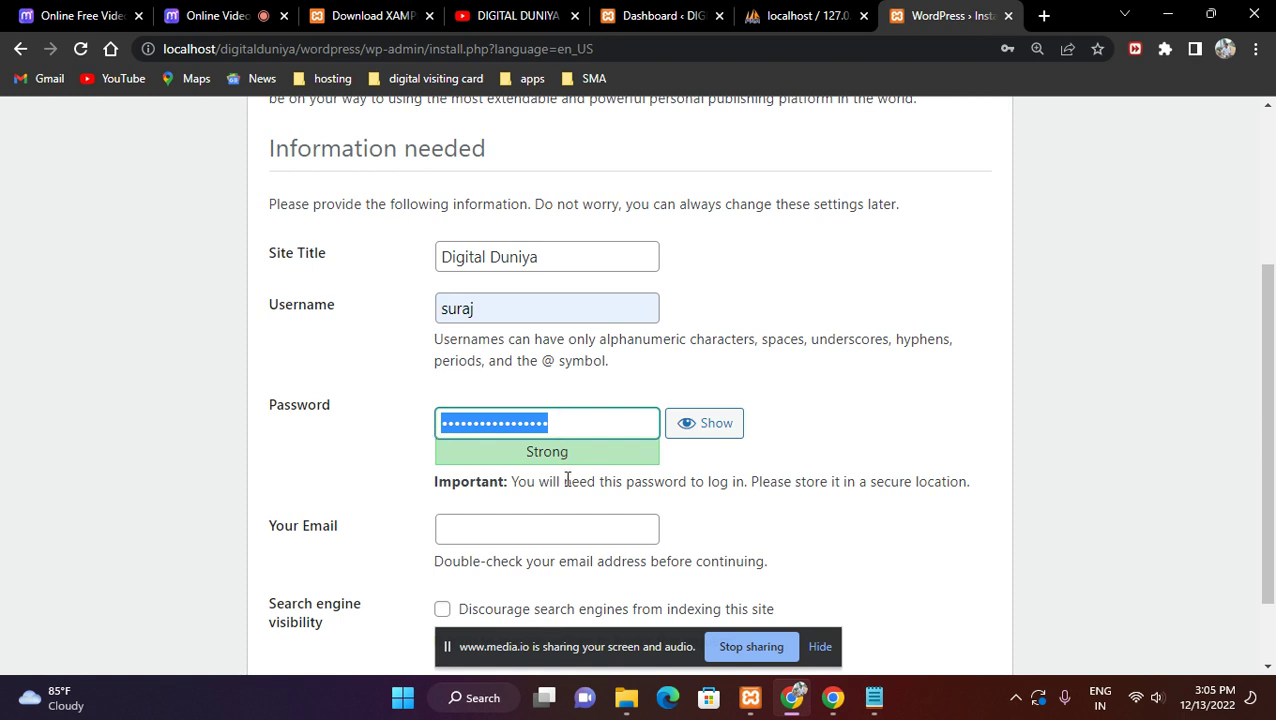
{"action": "left_click_drag", "start_coordinate": [562, 484], "coordinate": [973, 493]}
{"action": "left_click", "coordinate": [973, 493]}
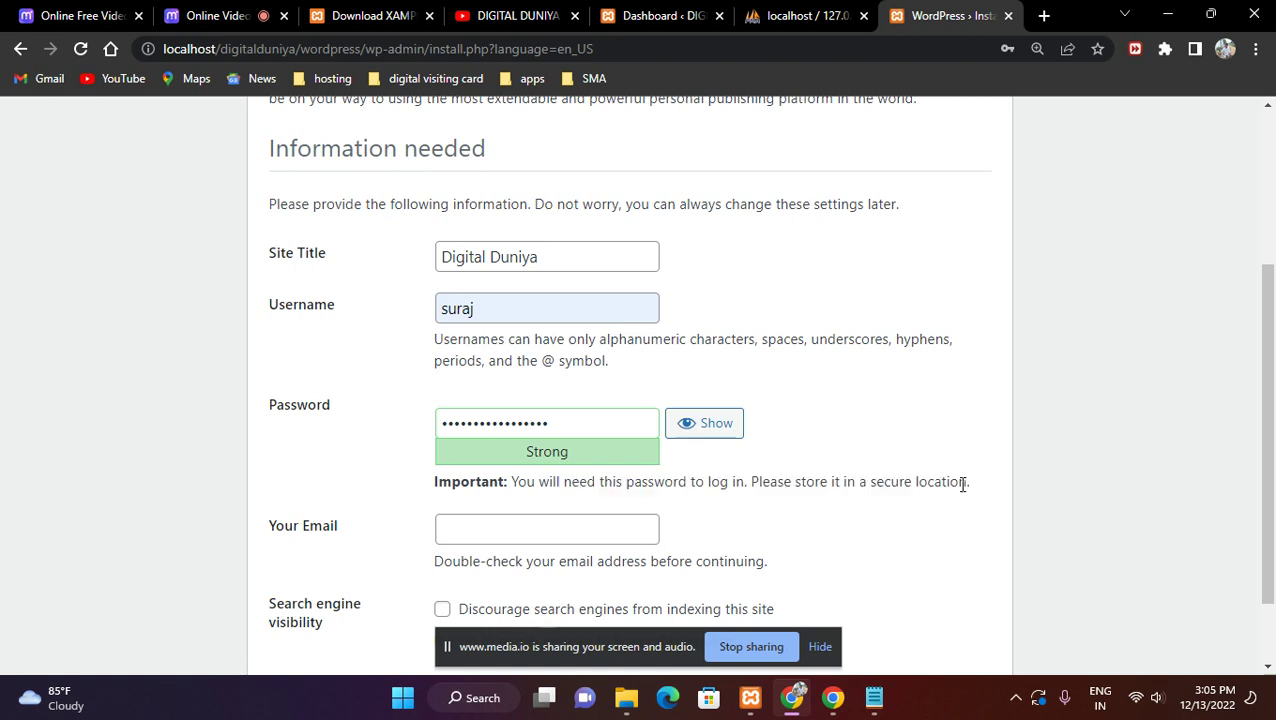
Step: Fill in the admin's email address from the saved suggestion and run the WordPress installation
{"action": "scroll", "coordinate": [805, 440], "scroll_direction": "down", "scroll_amount": 2}
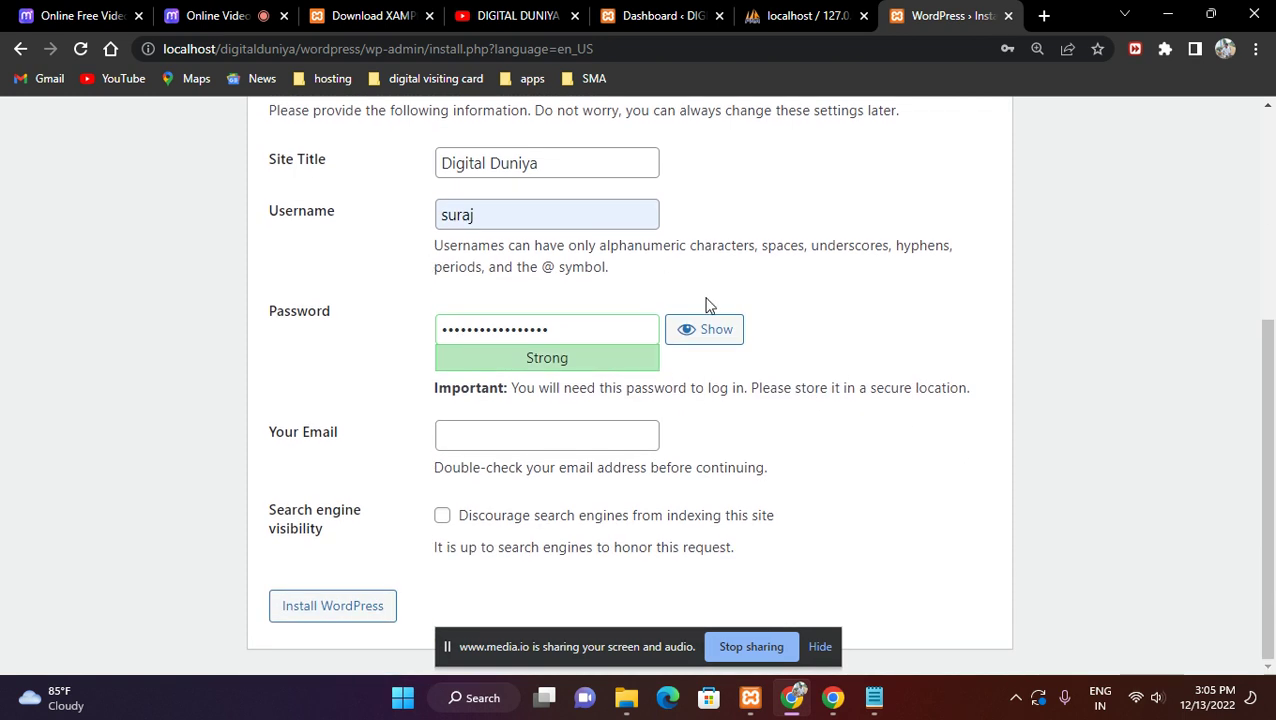
{"action": "left_click", "coordinate": [478, 436]}
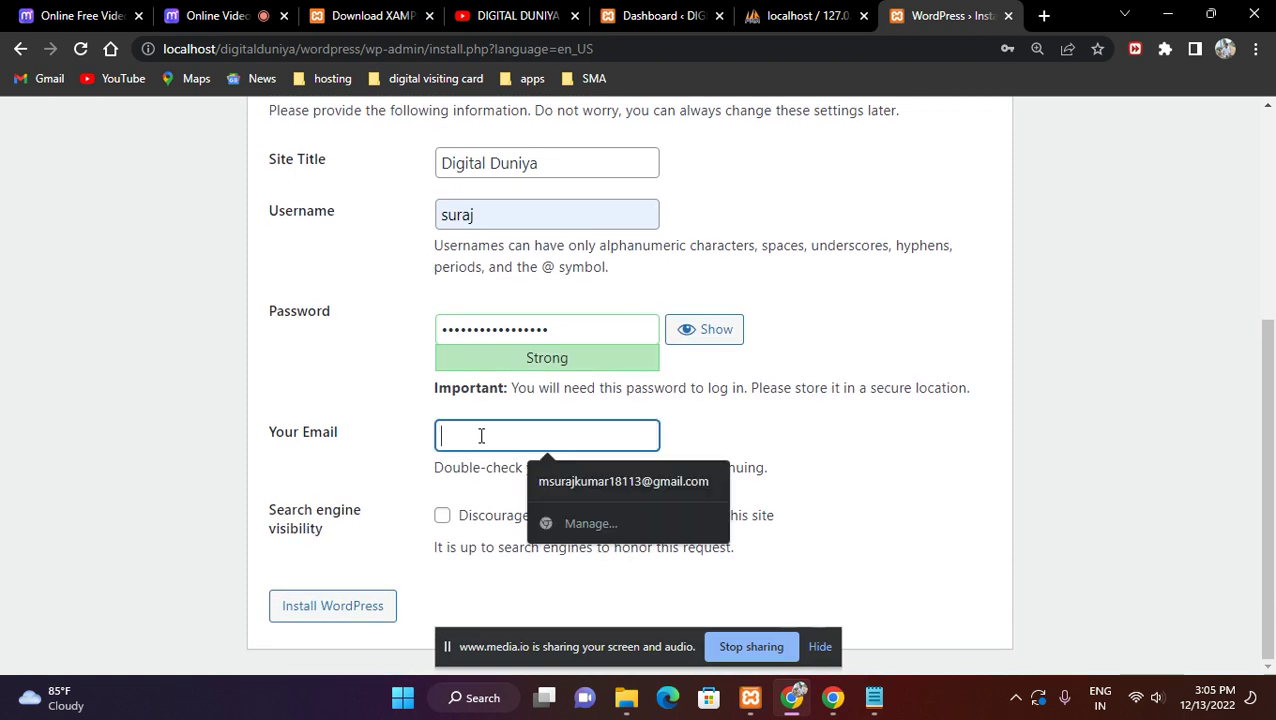
{"action": "left_click", "coordinate": [497, 463]}
{"action": "left_click_drag", "start_coordinate": [650, 467], "coordinate": [822, 470]}
{"action": "left_click", "coordinate": [822, 470]}
{"action": "left_click", "coordinate": [555, 437]}
{"action": "left_click", "coordinate": [566, 484]}
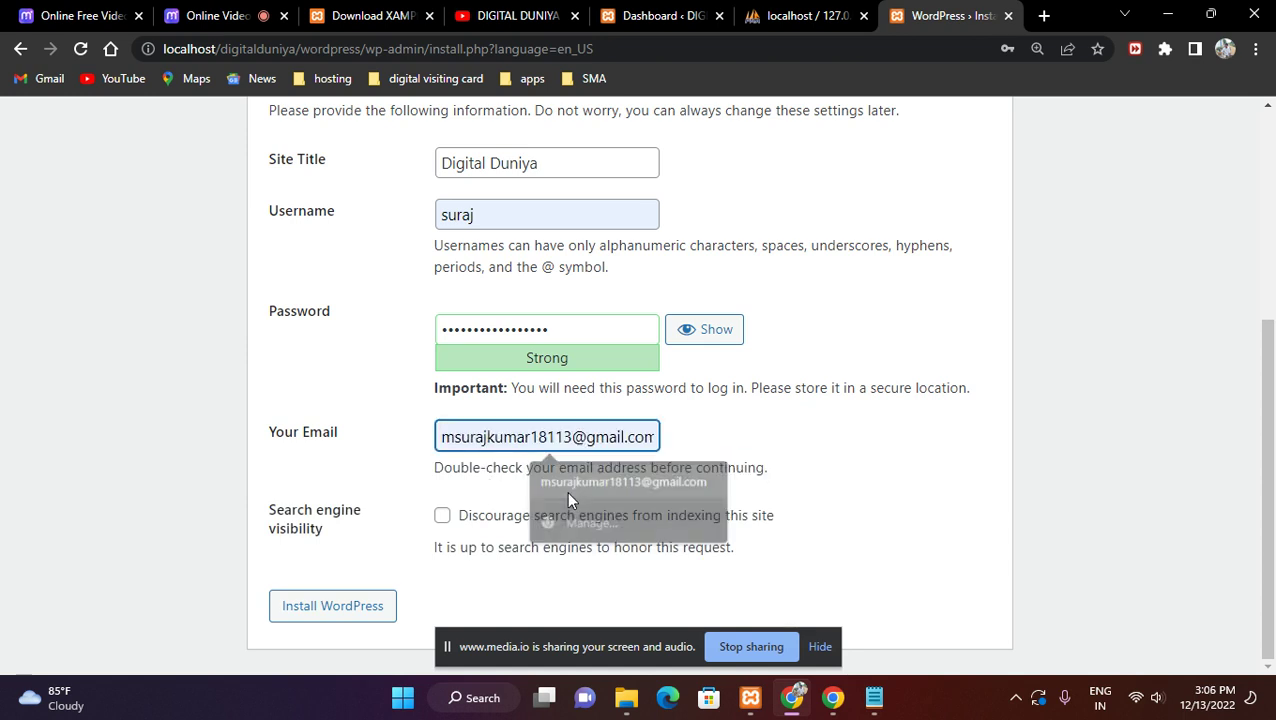
{"action": "left_click", "coordinate": [370, 610]}
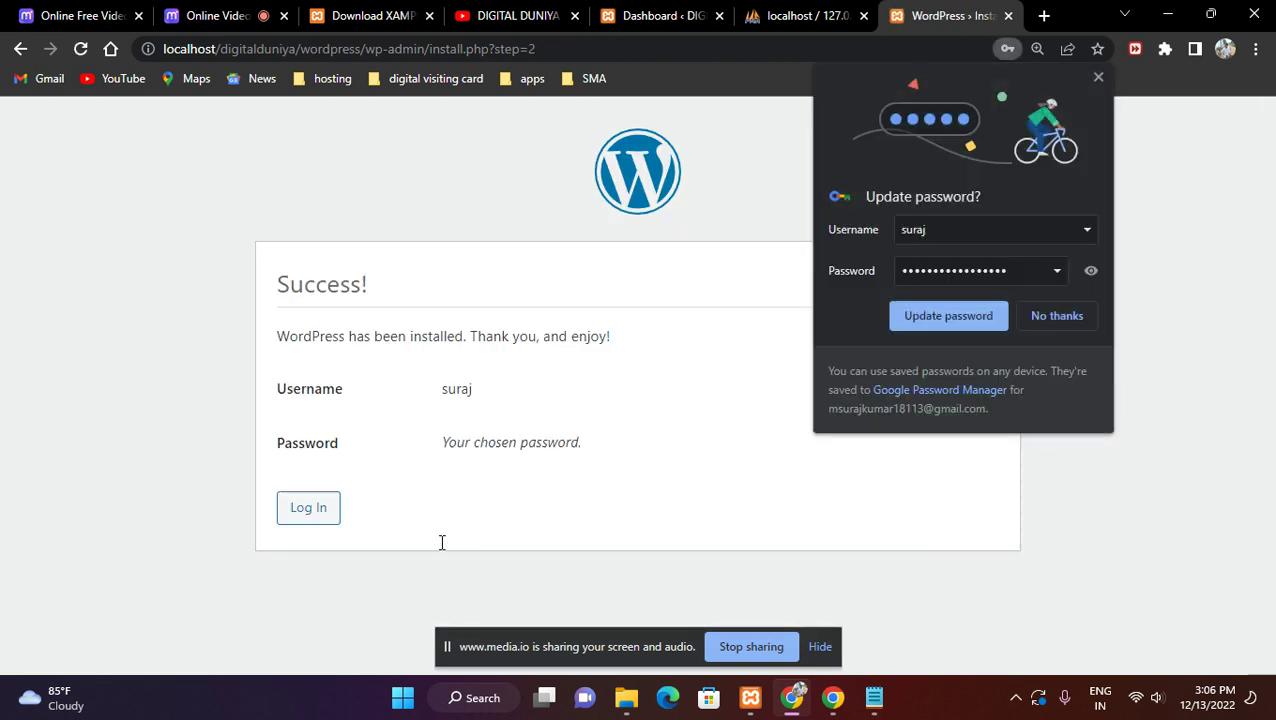
Step: Update the admin password saved in the browser and review the login details and message on the installation result page
{"action": "left_click", "coordinate": [976, 322]}
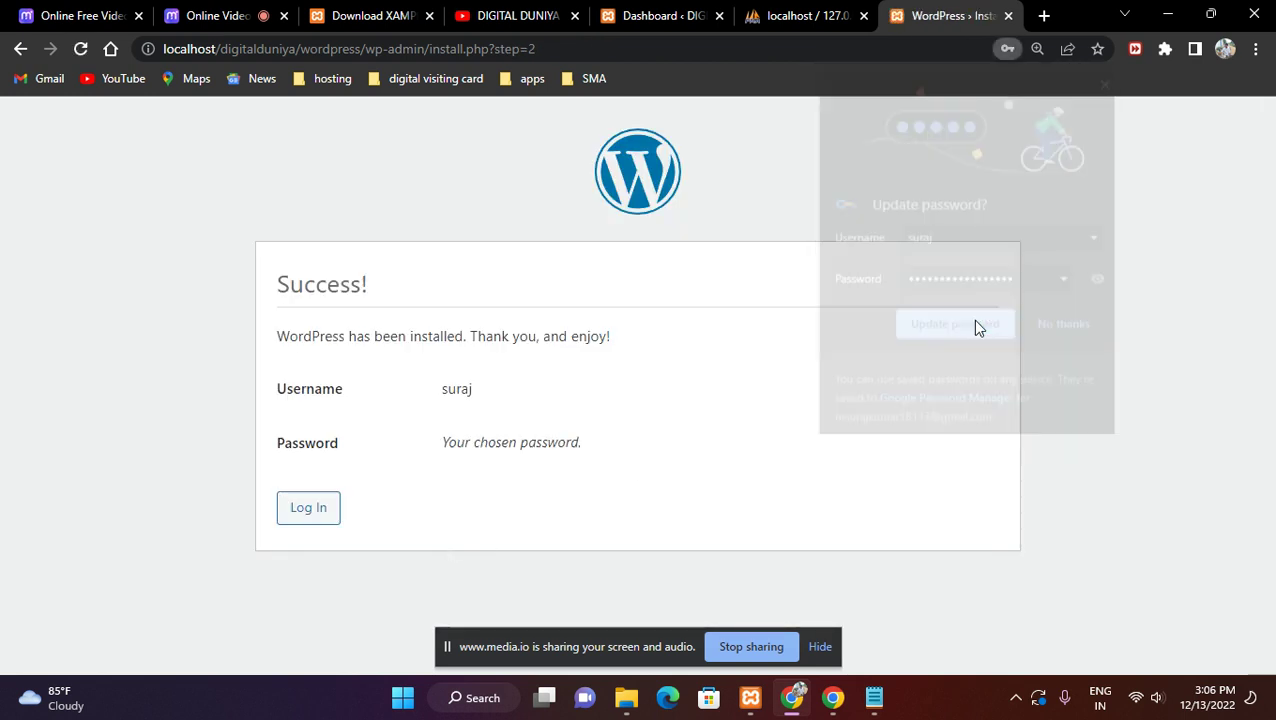
{"action": "left_click_drag", "start_coordinate": [442, 446], "coordinate": [630, 453]}
{"action": "left_click", "coordinate": [630, 453]}
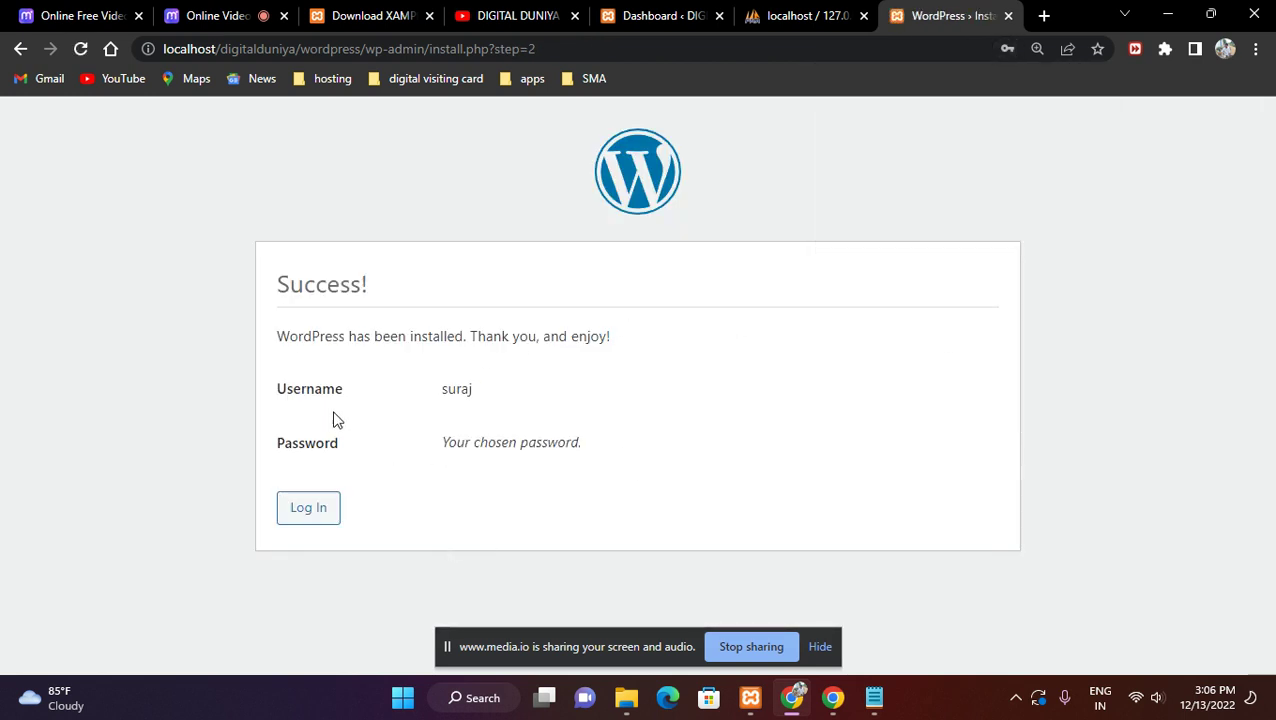
{"action": "left_click_drag", "start_coordinate": [438, 389], "coordinate": [578, 399]}
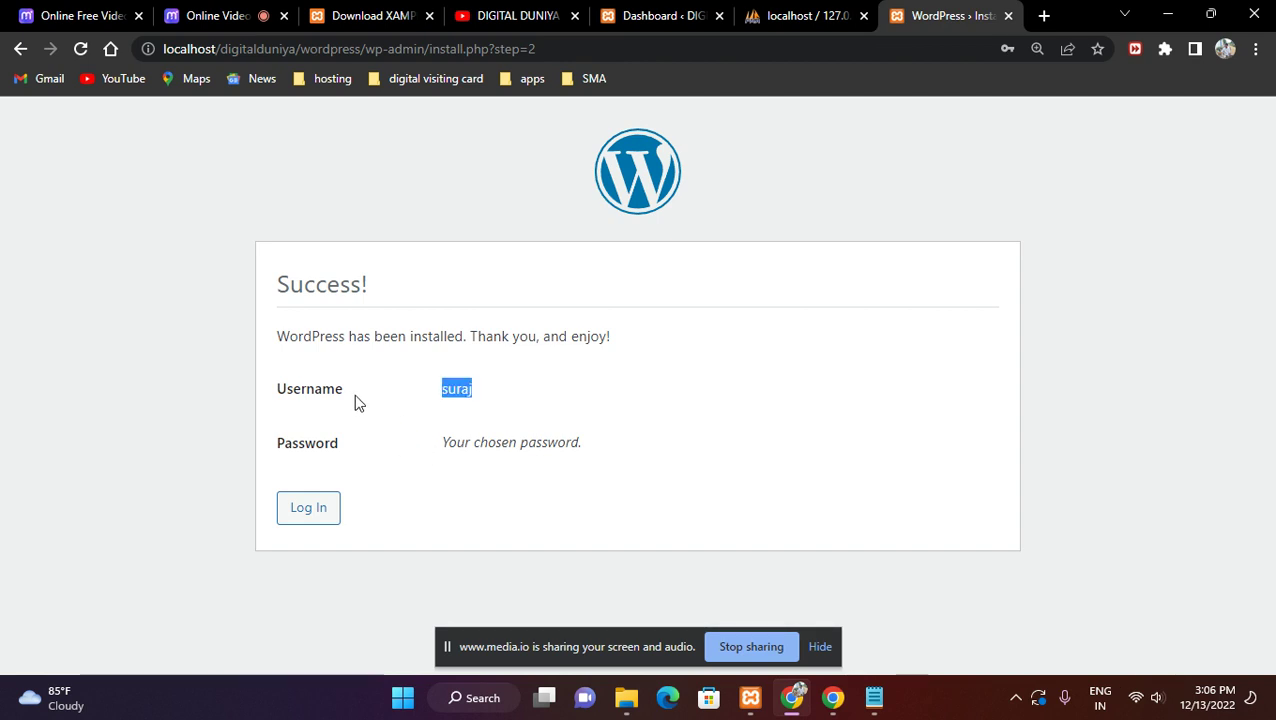
{"action": "left_click", "coordinate": [510, 406]}
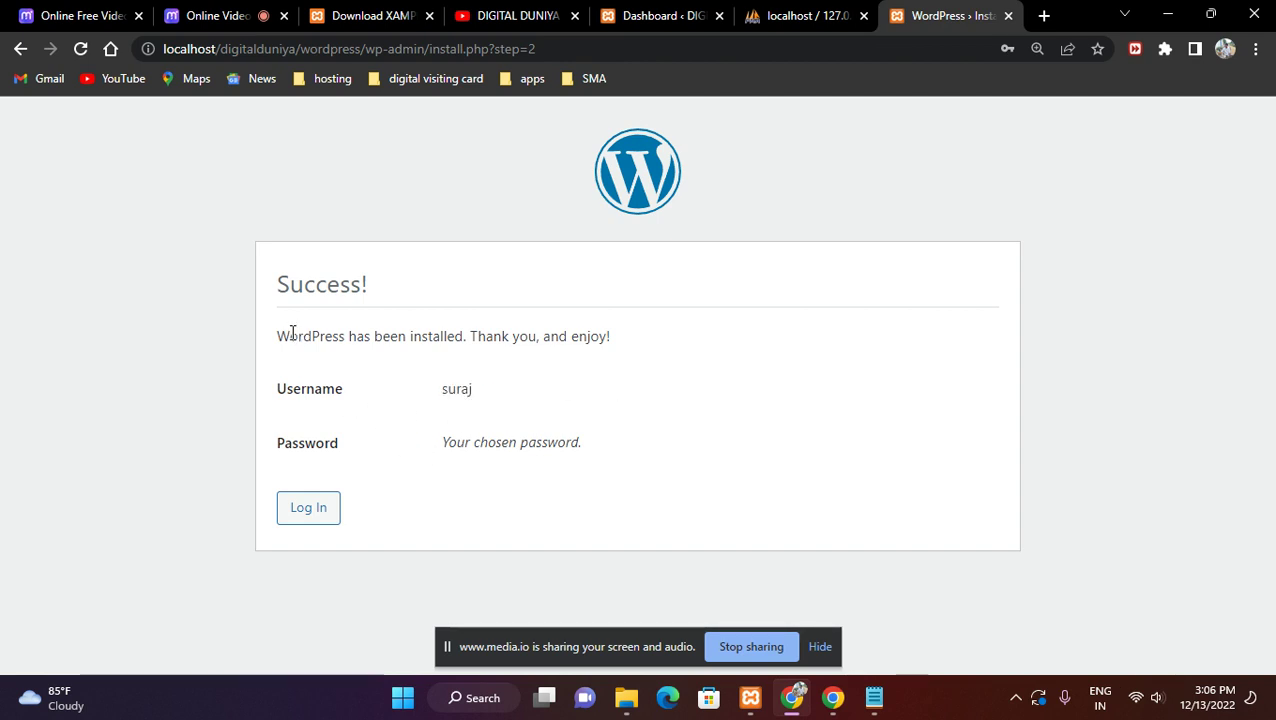
{"action": "left_click_drag", "start_coordinate": [322, 336], "coordinate": [641, 360]}
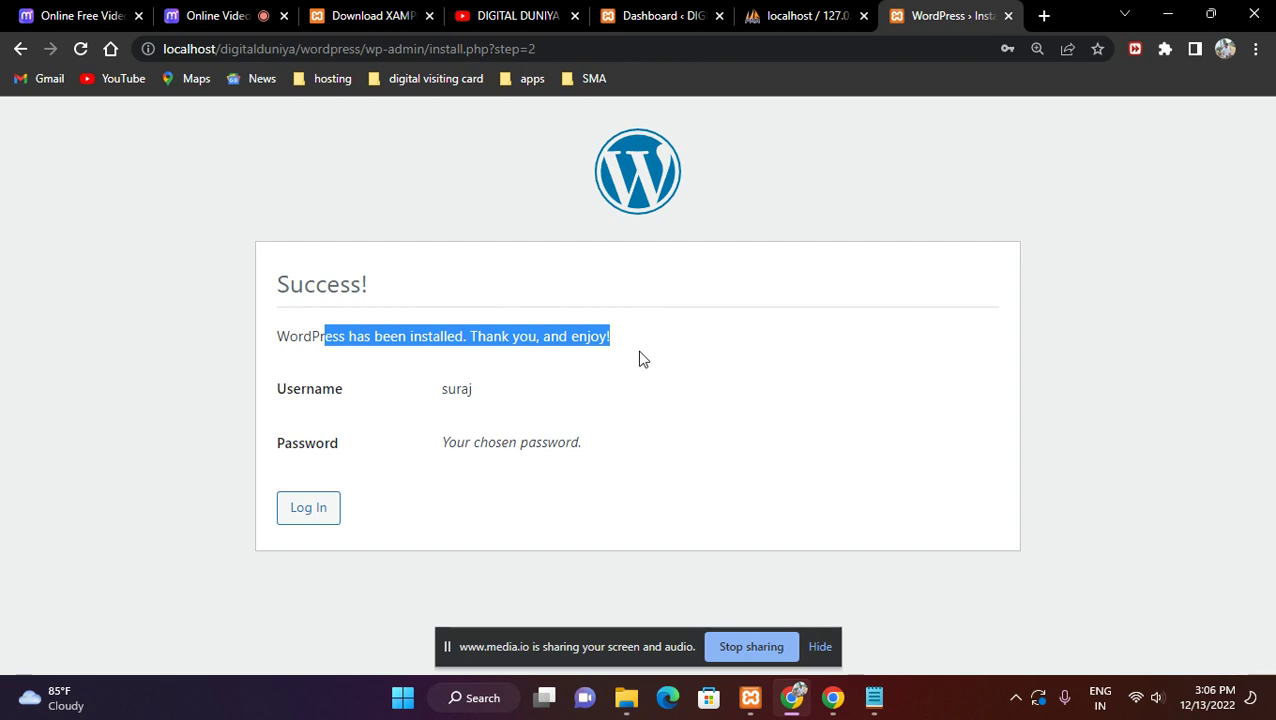
Step: Open the WordPress login page and log in with the prefilled admin credentials, with Remember Me enabled
{"action": "left_click", "coordinate": [313, 513]}
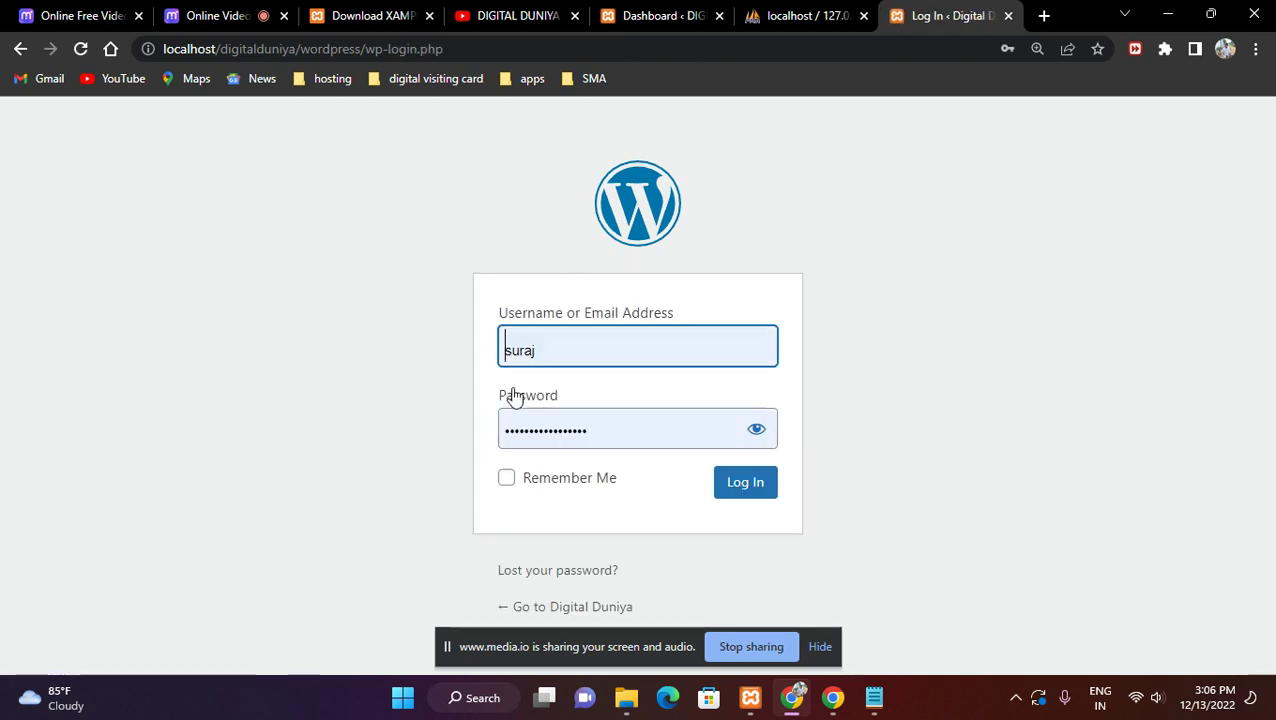
{"action": "left_click", "coordinate": [561, 348]}
{"action": "left_click", "coordinate": [458, 425]}
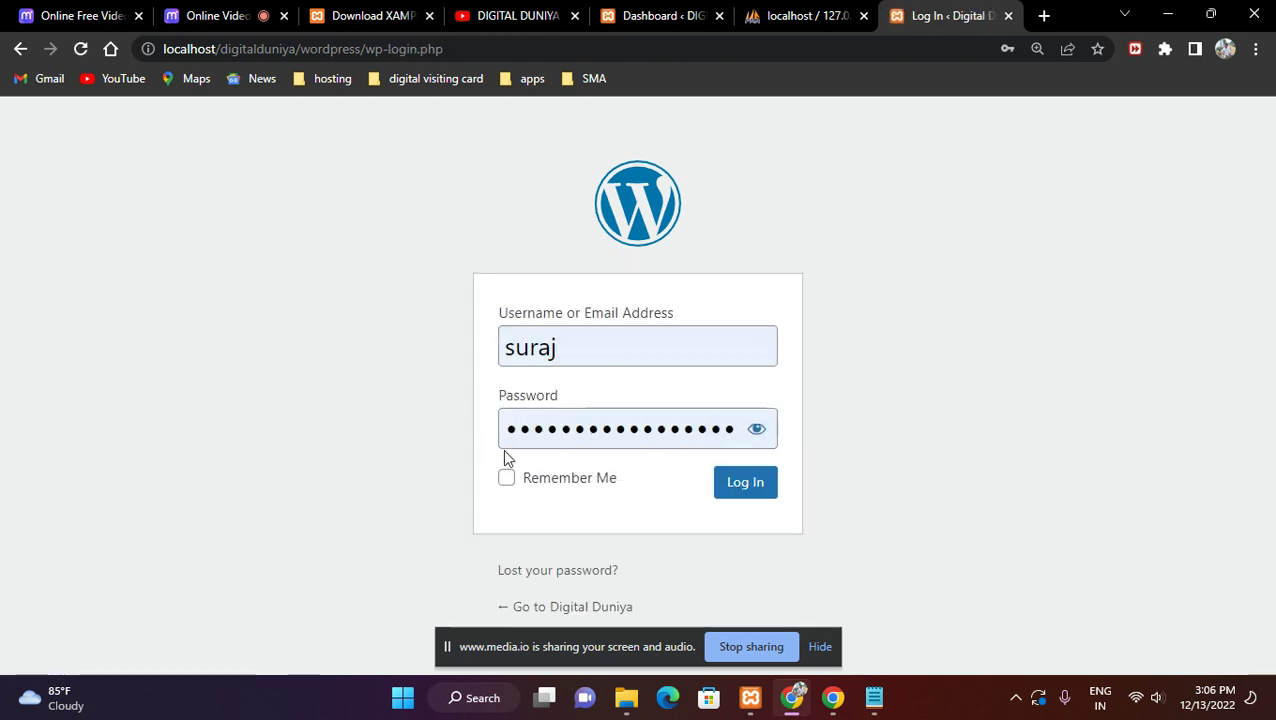
{"action": "left_click", "coordinate": [1005, 48]}
{"action": "left_click", "coordinate": [1055, 163]}
{"action": "left_click", "coordinate": [506, 478]}
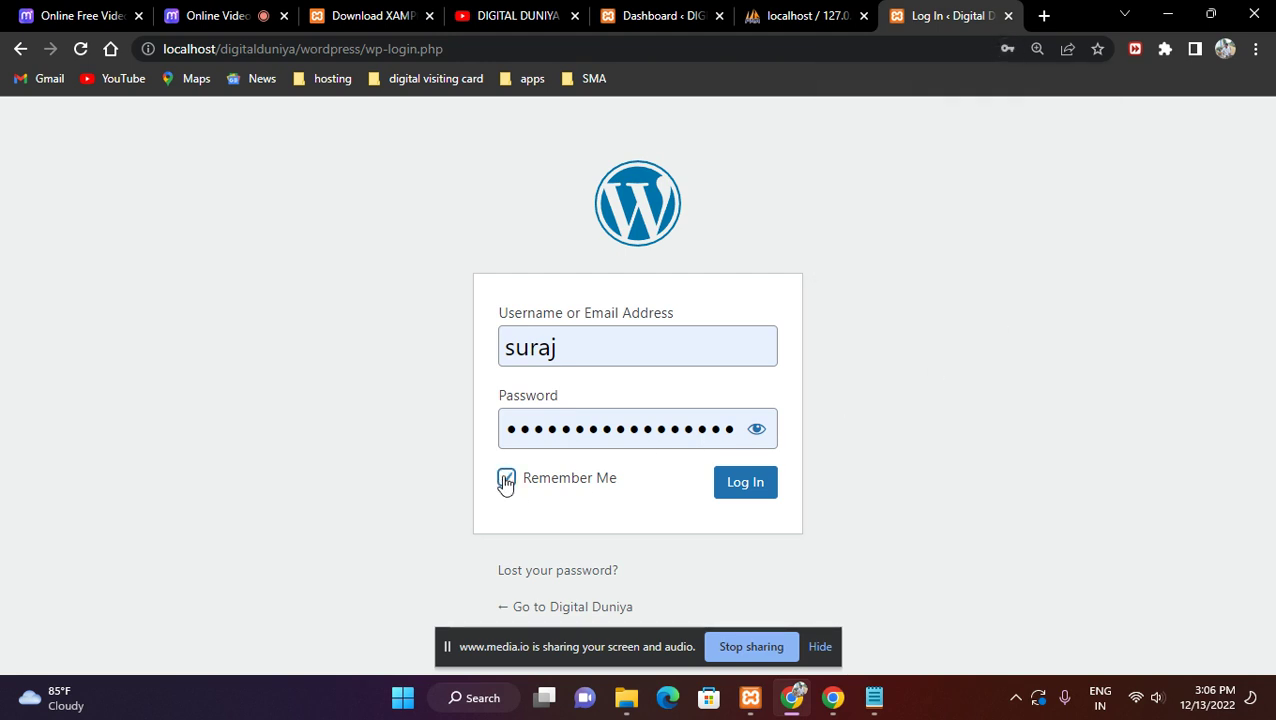
{"action": "left_click", "coordinate": [760, 485]}
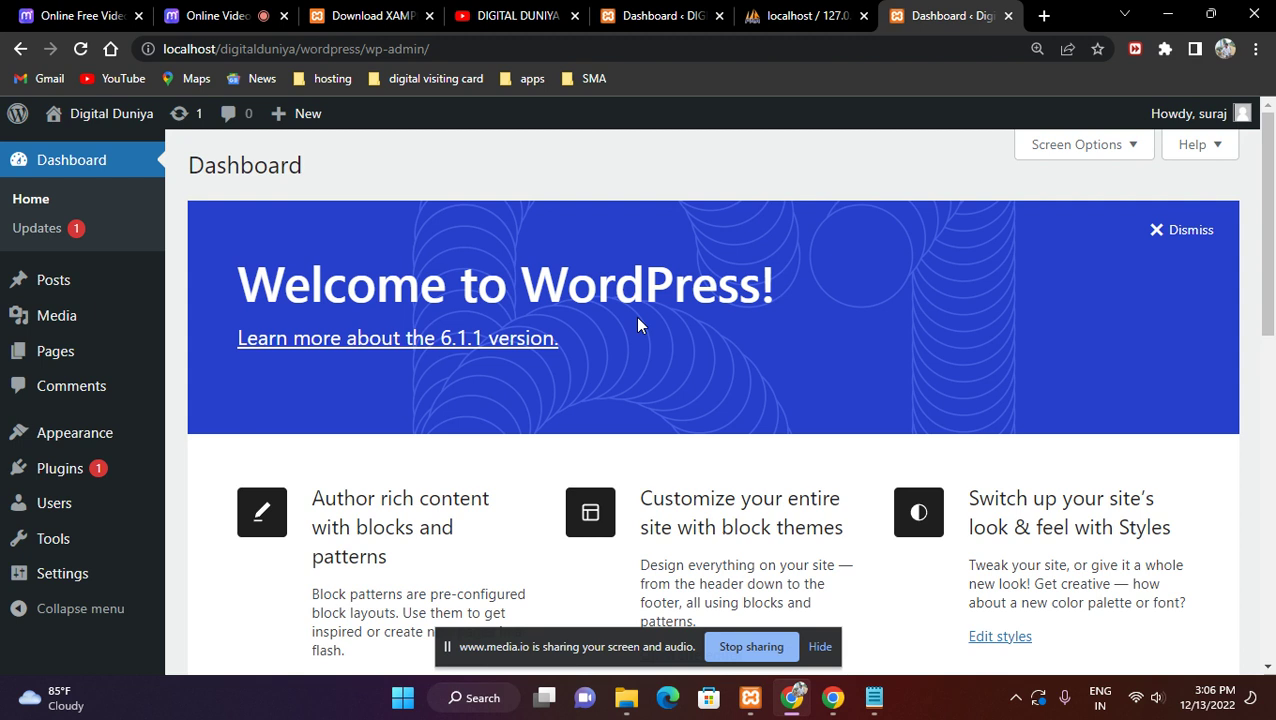
Step: Look through the new WordPress dashboard, including the welcome panel, its content-authoring section and the widgets below it
{"action": "left_click_drag", "start_coordinate": [310, 288], "coordinate": [234, 288]}
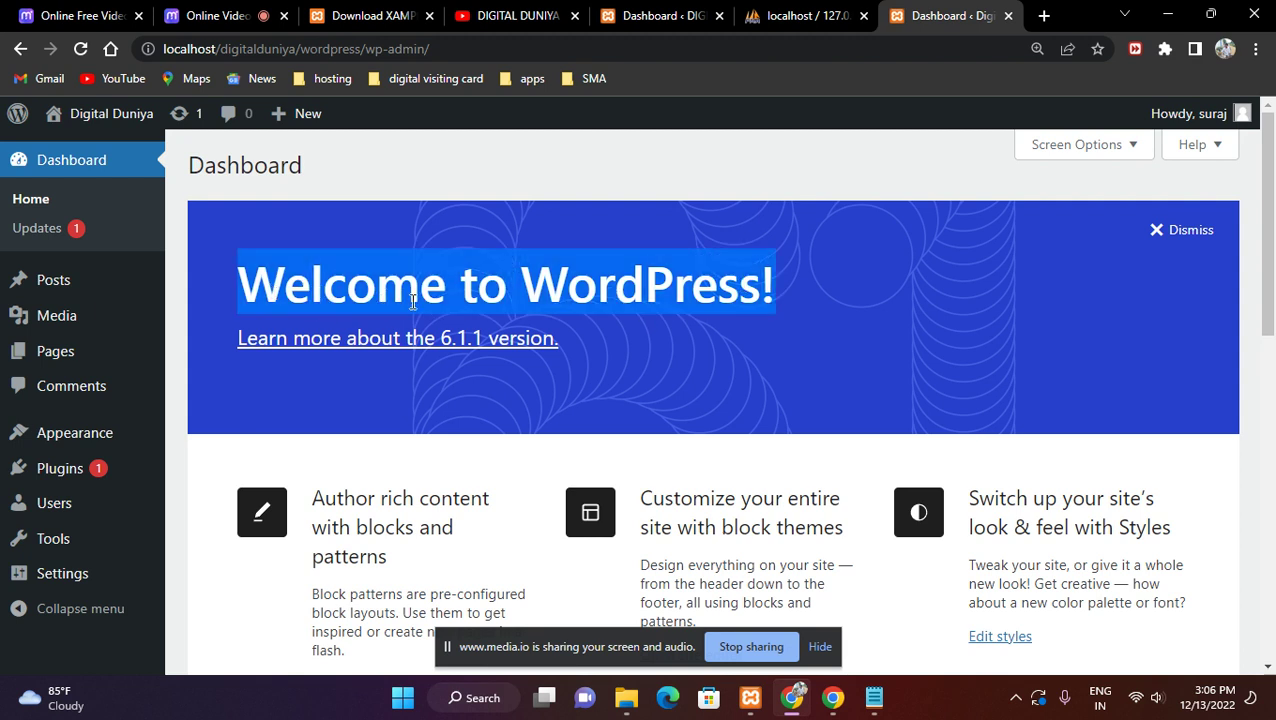
{"action": "left_click", "coordinate": [513, 306]}
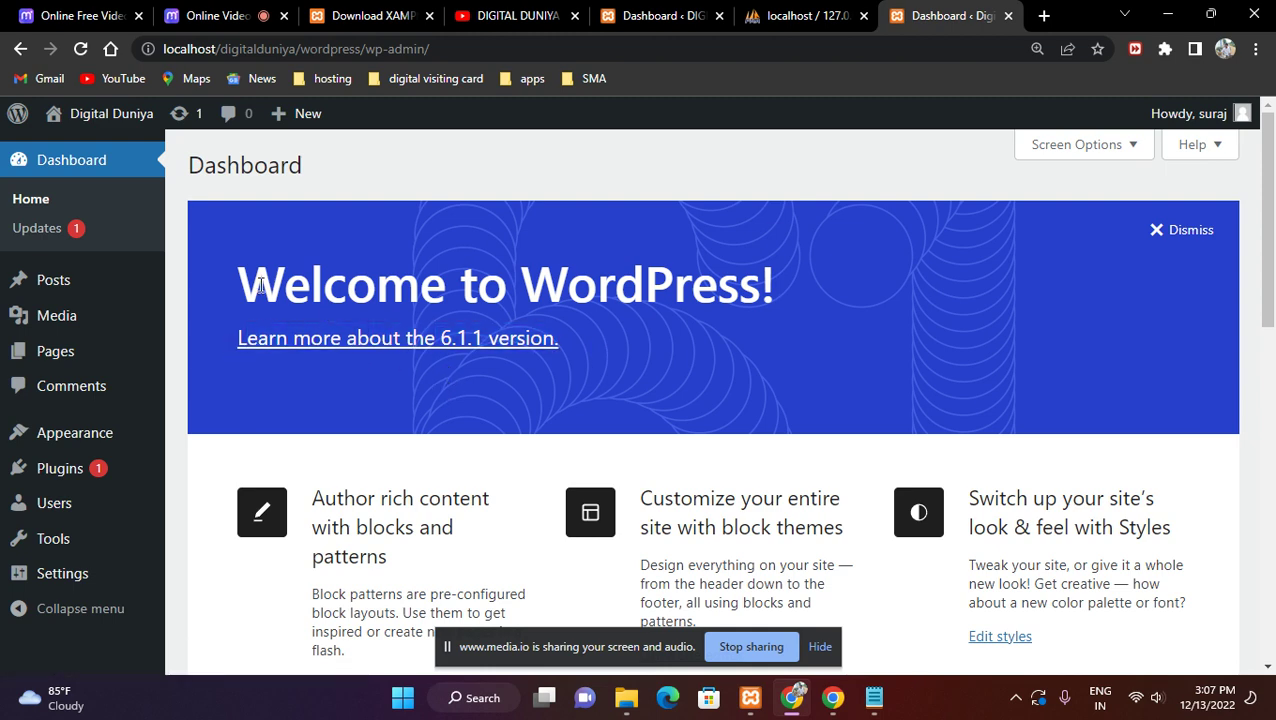
{"action": "scroll", "coordinate": [407, 449], "scroll_direction": "down", "scroll_amount": 6}
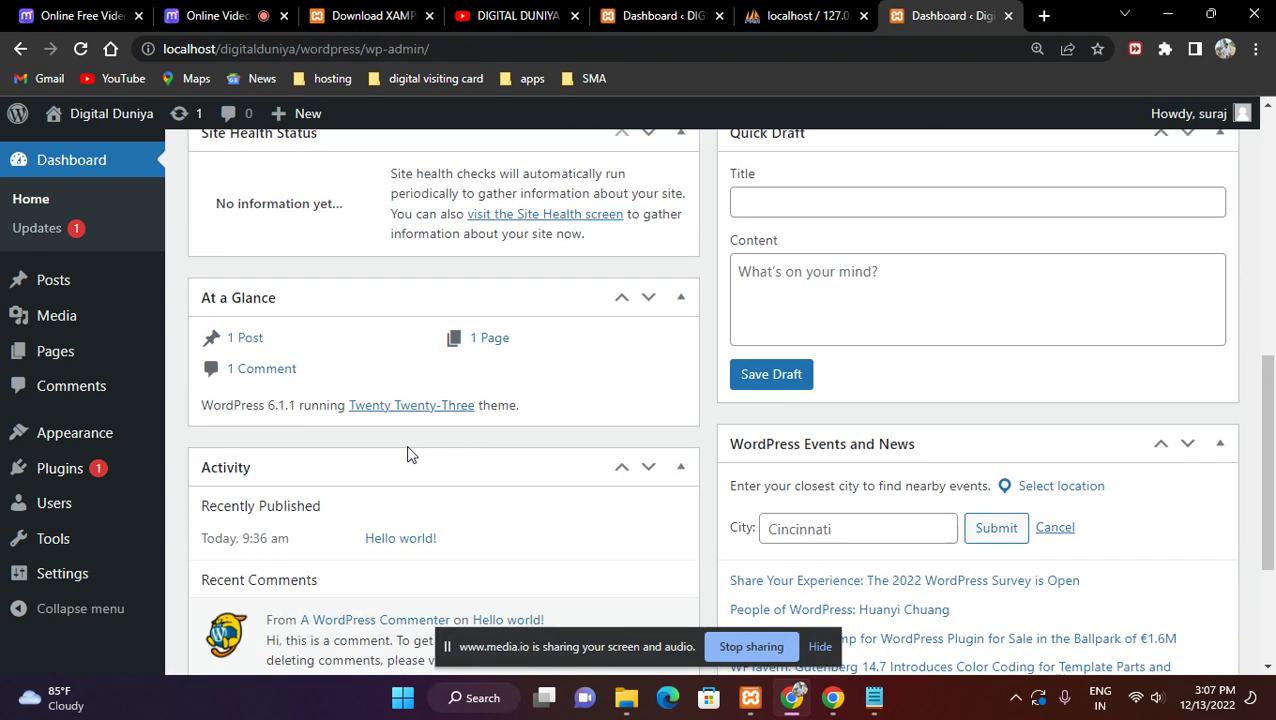
{"action": "scroll", "coordinate": [407, 452], "scroll_direction": "down", "scroll_amount": 2}
{"action": "scroll", "coordinate": [513, 439], "scroll_direction": "up", "scroll_amount": 8}
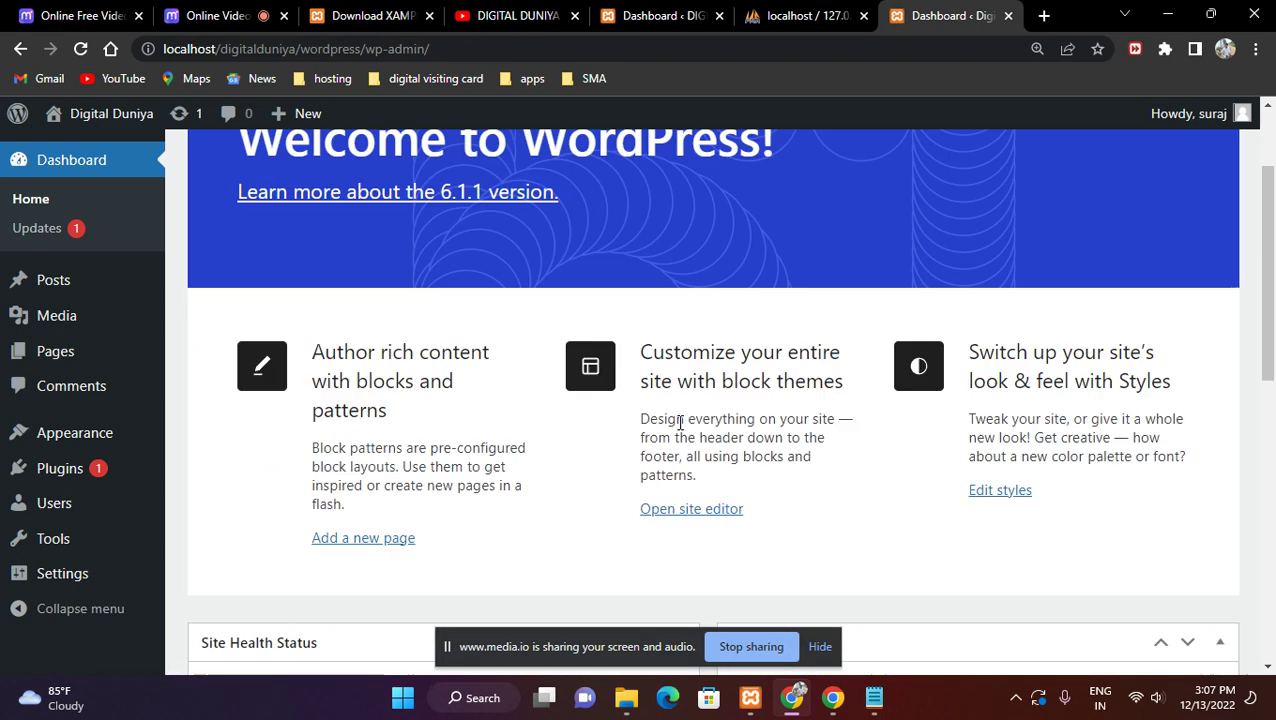
{"action": "left_click_drag", "start_coordinate": [324, 350], "coordinate": [533, 362]}
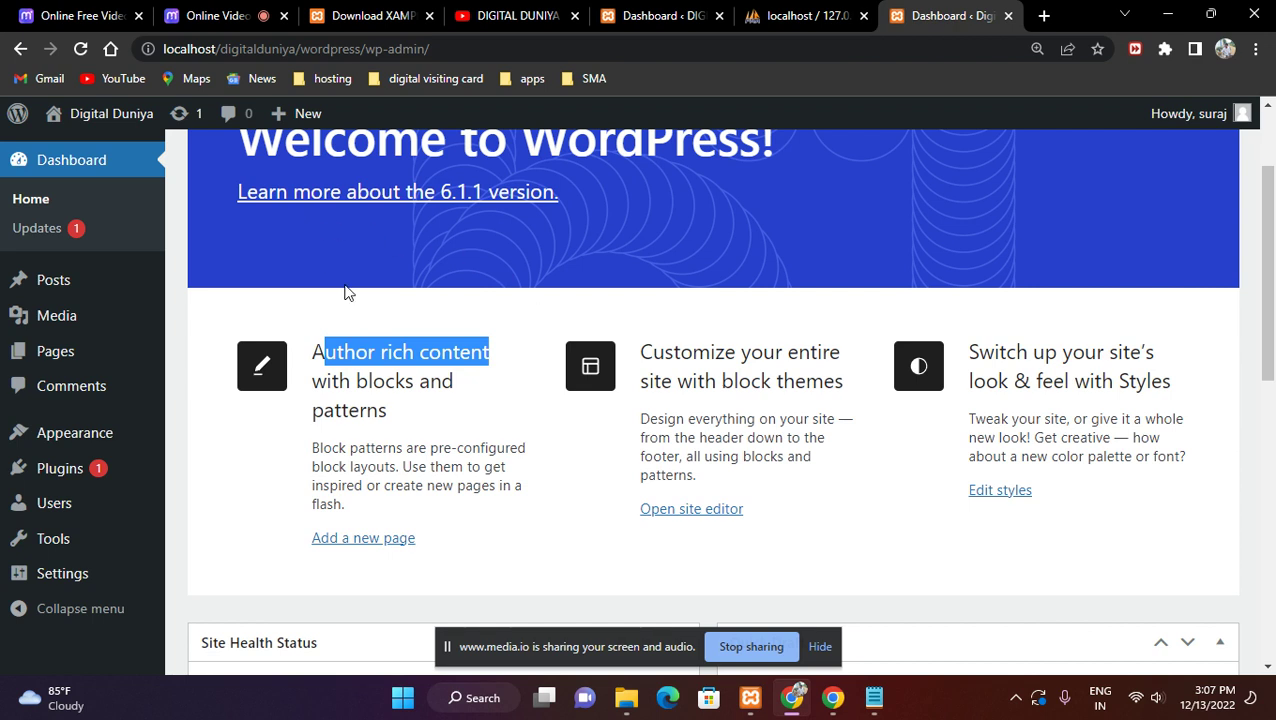
{"action": "left_click_drag", "start_coordinate": [444, 377], "coordinate": [427, 447]}
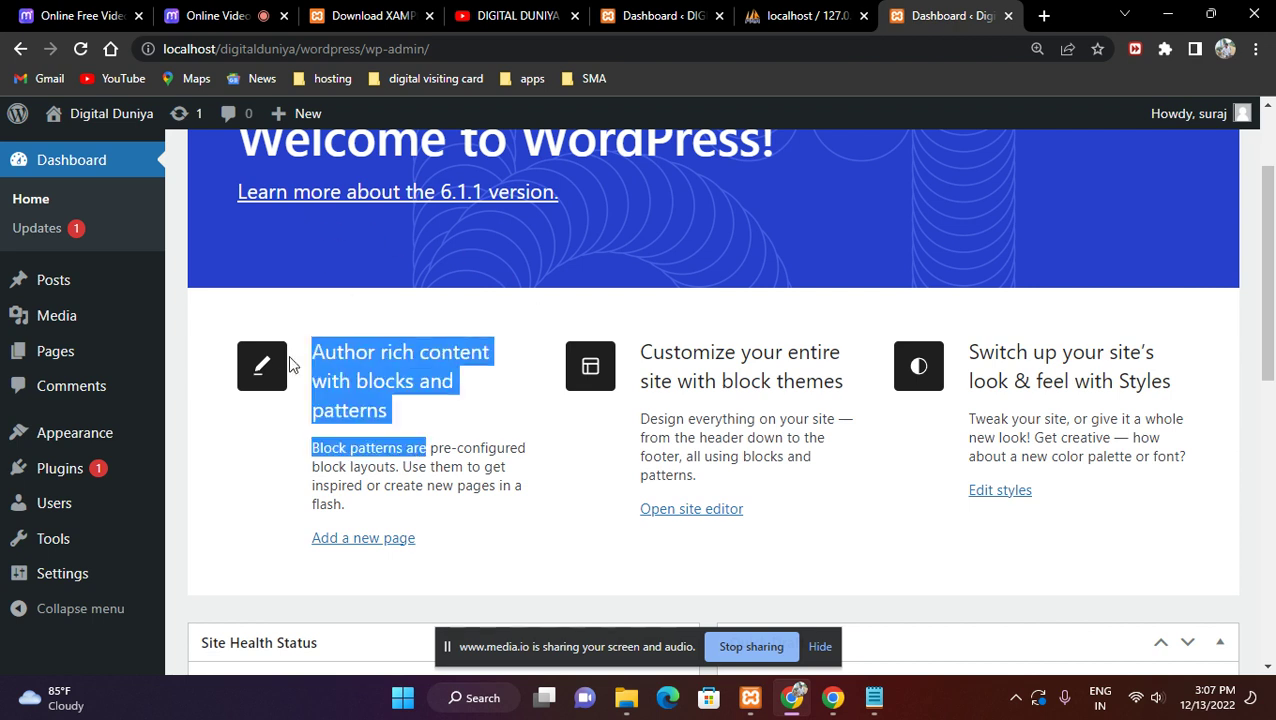
{"action": "left_click", "coordinate": [444, 404]}
Step: Dismiss the Welcome to WordPress panel from the dashboard
{"action": "scroll", "coordinate": [390, 265], "scroll_direction": "up", "scroll_amount": 2}
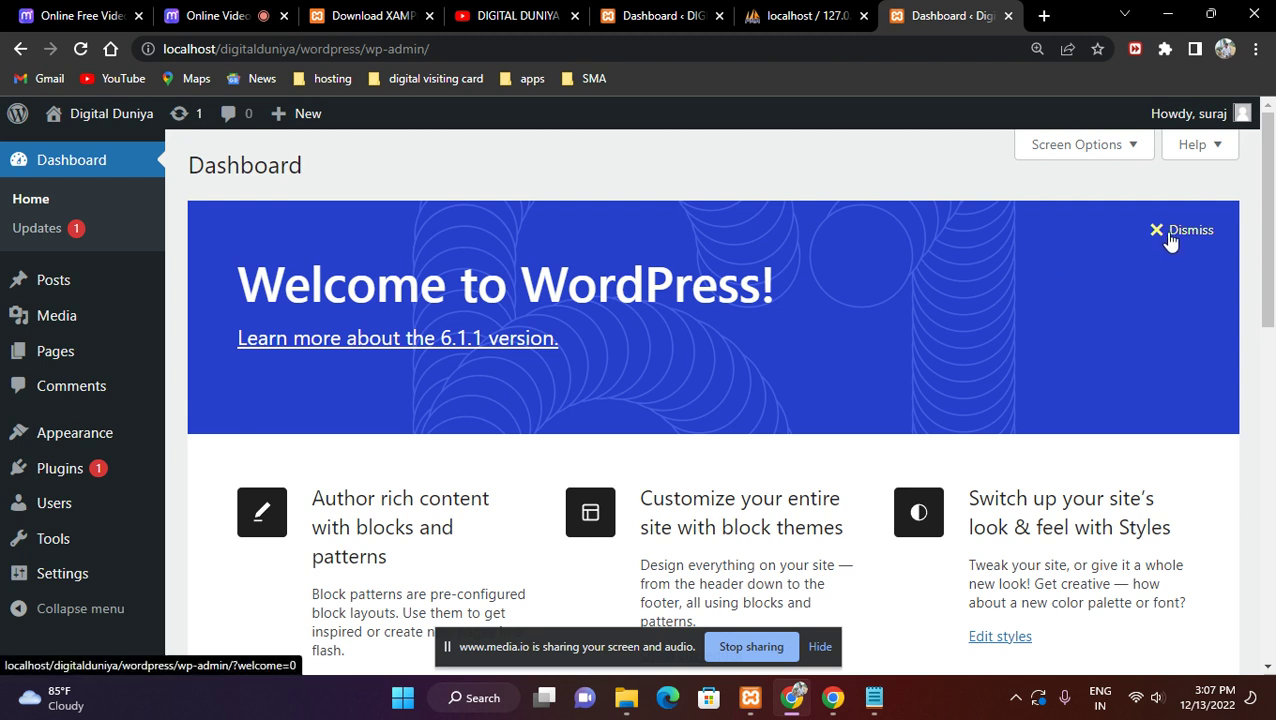
{"action": "left_click", "coordinate": [1170, 241]}
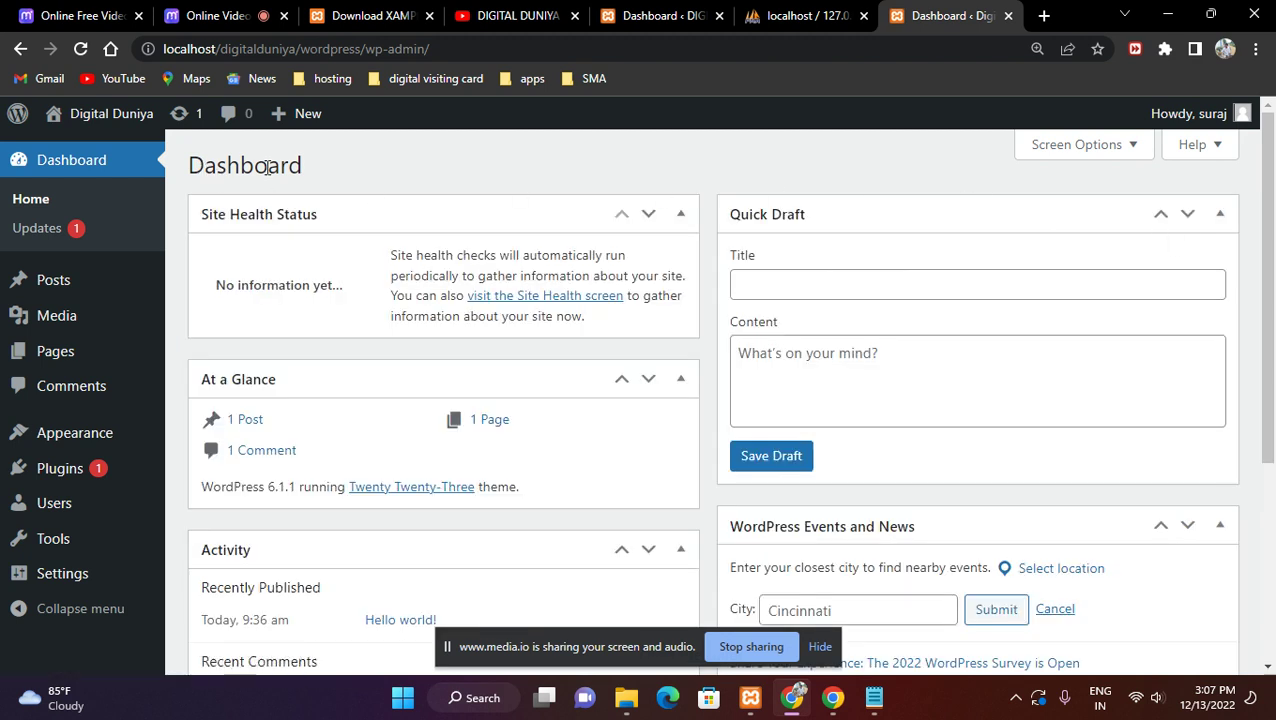
{"action": "left_click_drag", "start_coordinate": [191, 165], "coordinate": [302, 166]}
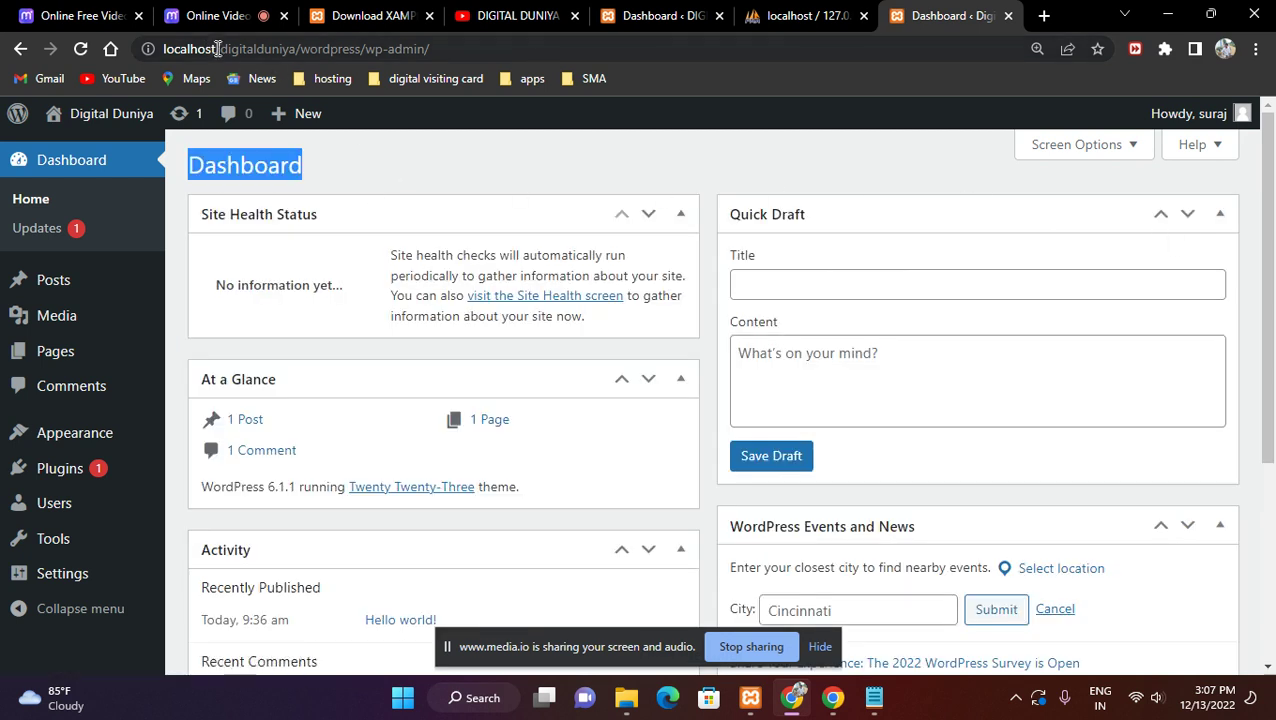
Step: Check the digitalduniya folder name in the dashboard address and look over the dashboard widgets down to the page footer
{"action": "left_click_drag", "start_coordinate": [222, 48], "coordinate": [296, 49]}
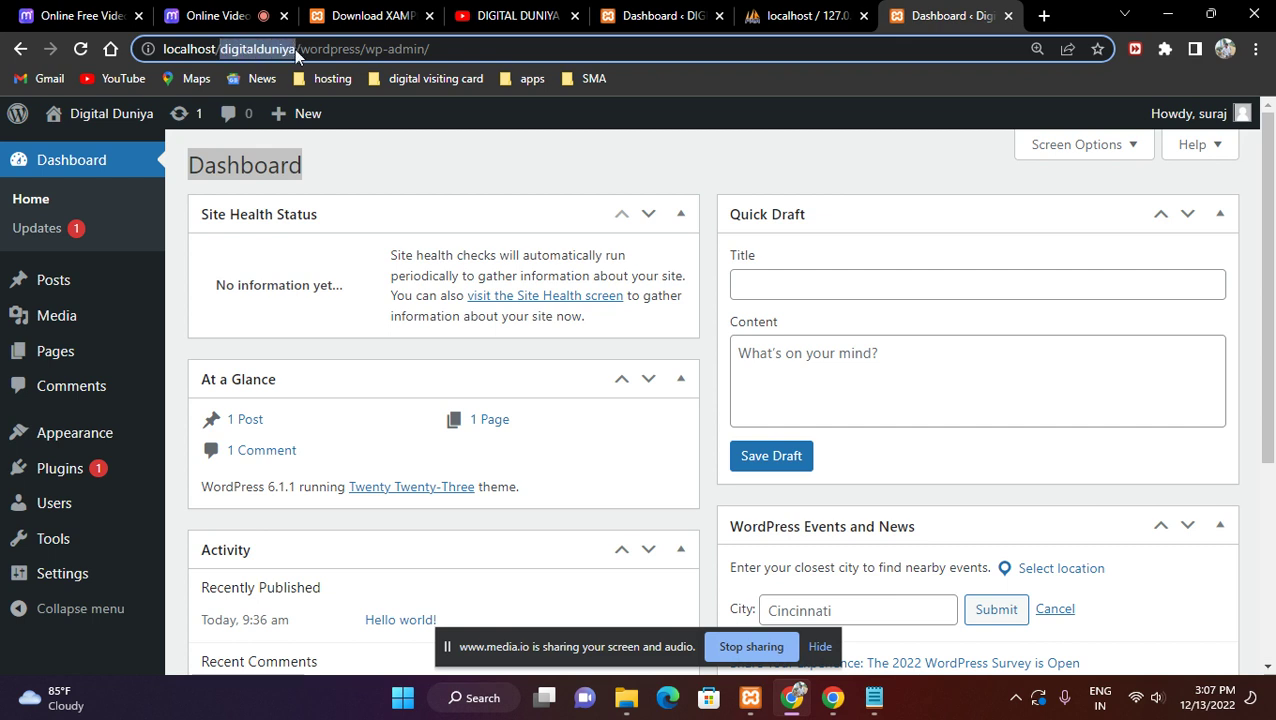
{"action": "left_click", "coordinate": [481, 49]}
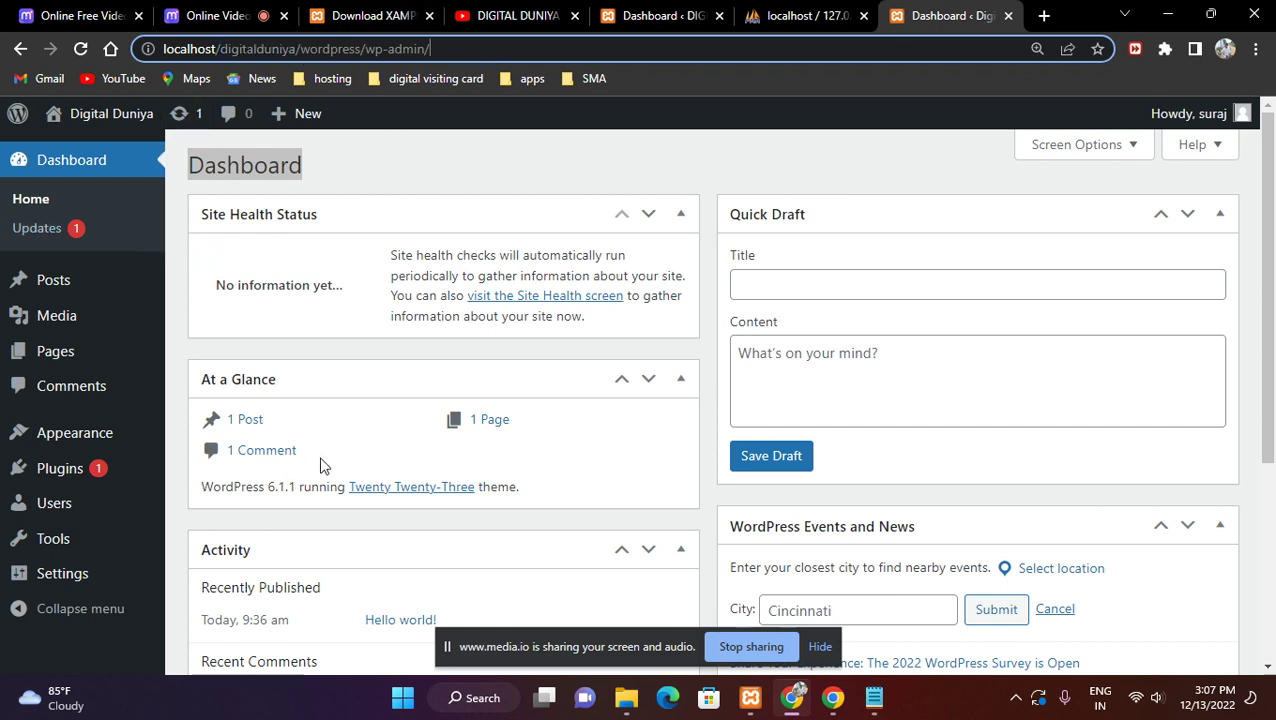
{"action": "scroll", "coordinate": [456, 250], "scroll_direction": "down", "scroll_amount": 4}
{"action": "scroll", "coordinate": [974, 450], "scroll_direction": "up", "scroll_amount": 4}
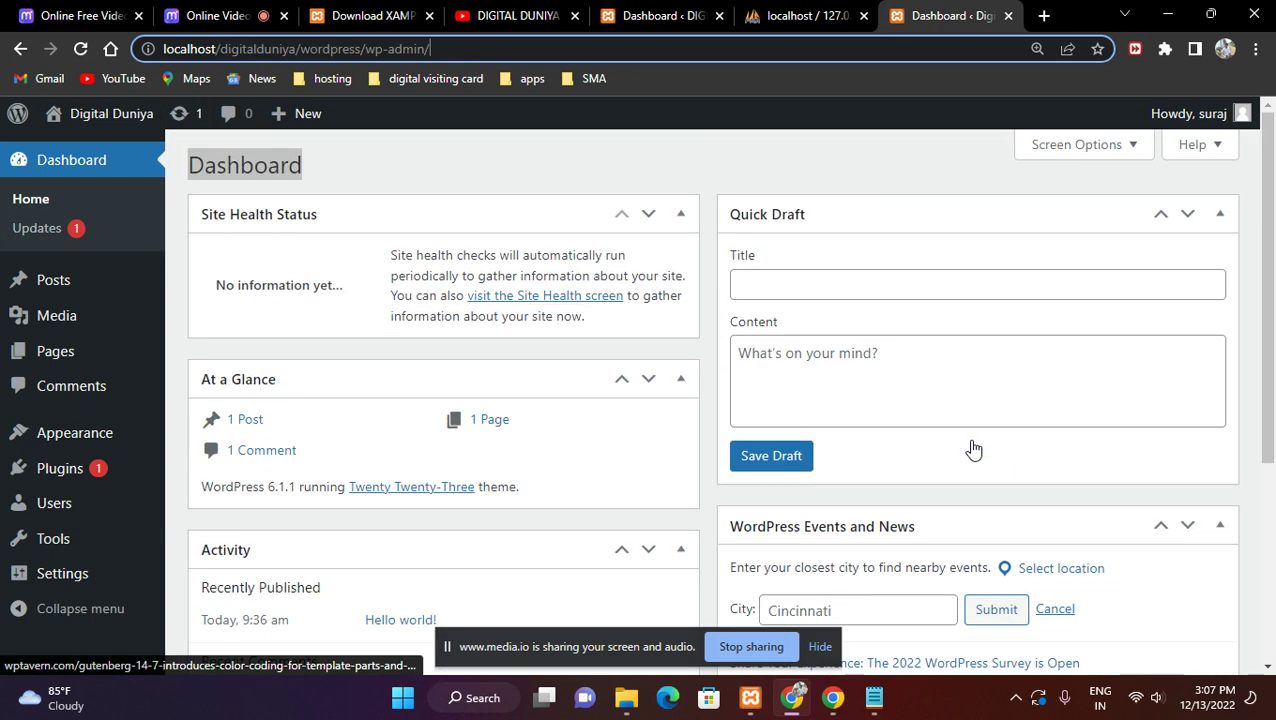
{"action": "scroll", "coordinate": [903, 424], "scroll_direction": "down", "scroll_amount": 3}
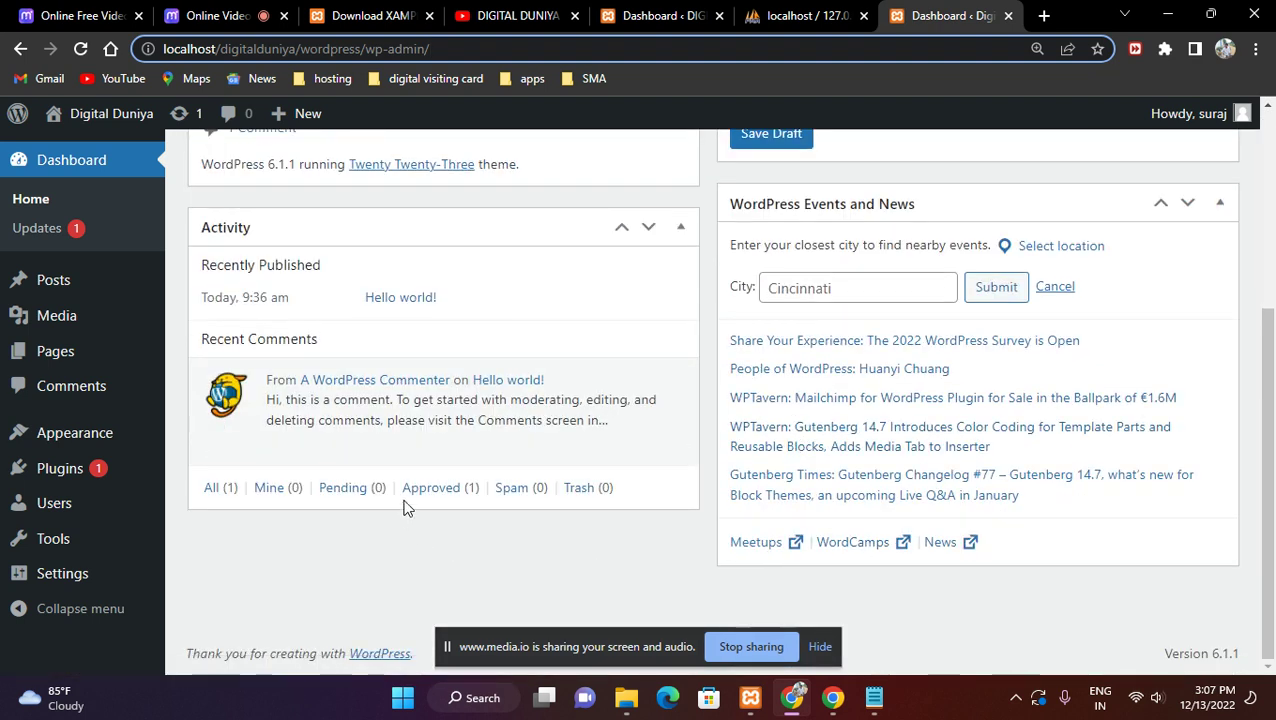
Step: Open localhost/digitalduniya in a new browser tab to view the site folder's index
{"action": "left_click", "coordinate": [1041, 16]}
{"action": "left_click", "coordinate": [643, 50]}
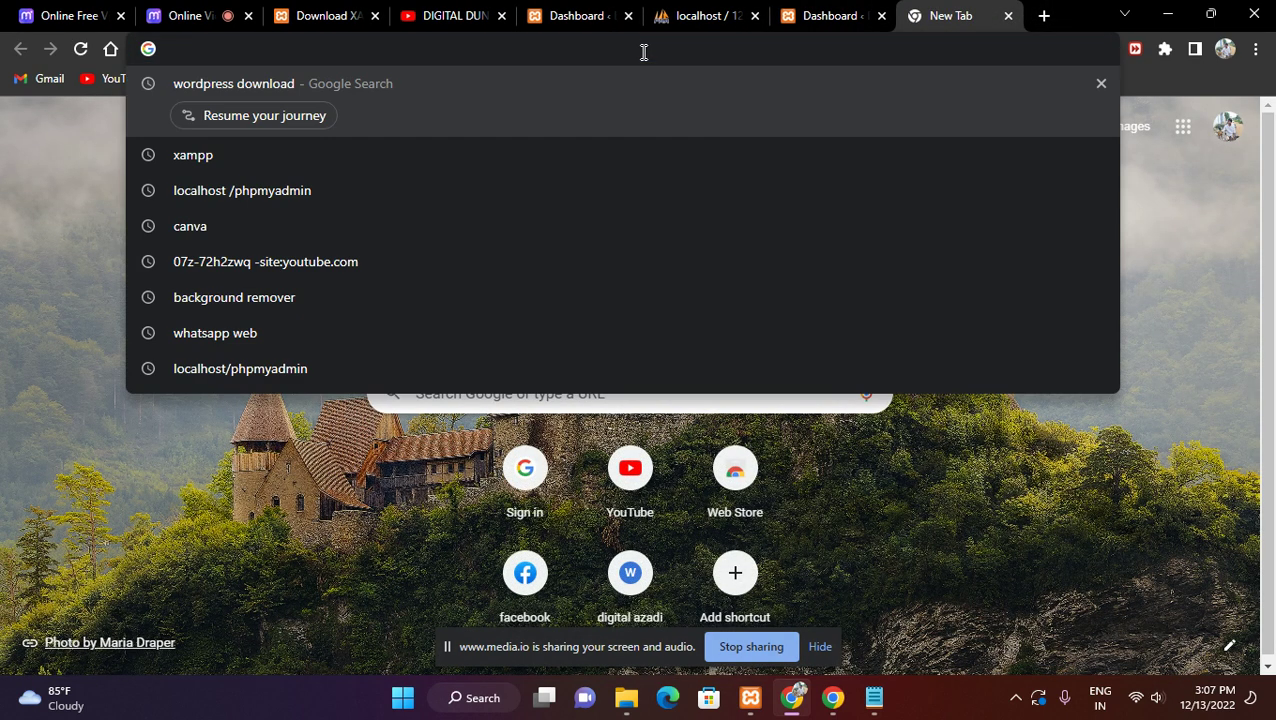
{"action": "type", "text": "local"}
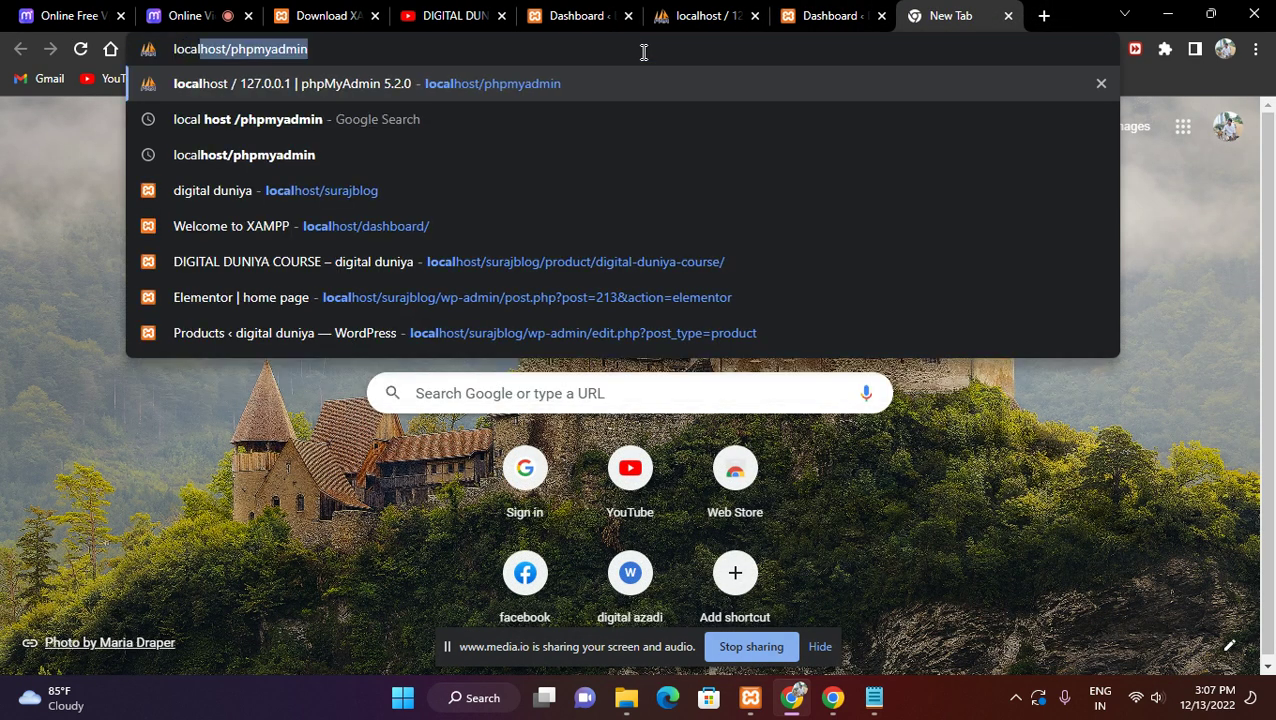
{"action": "type", "text": "host/"}
{"action": "type", "text": "di"}
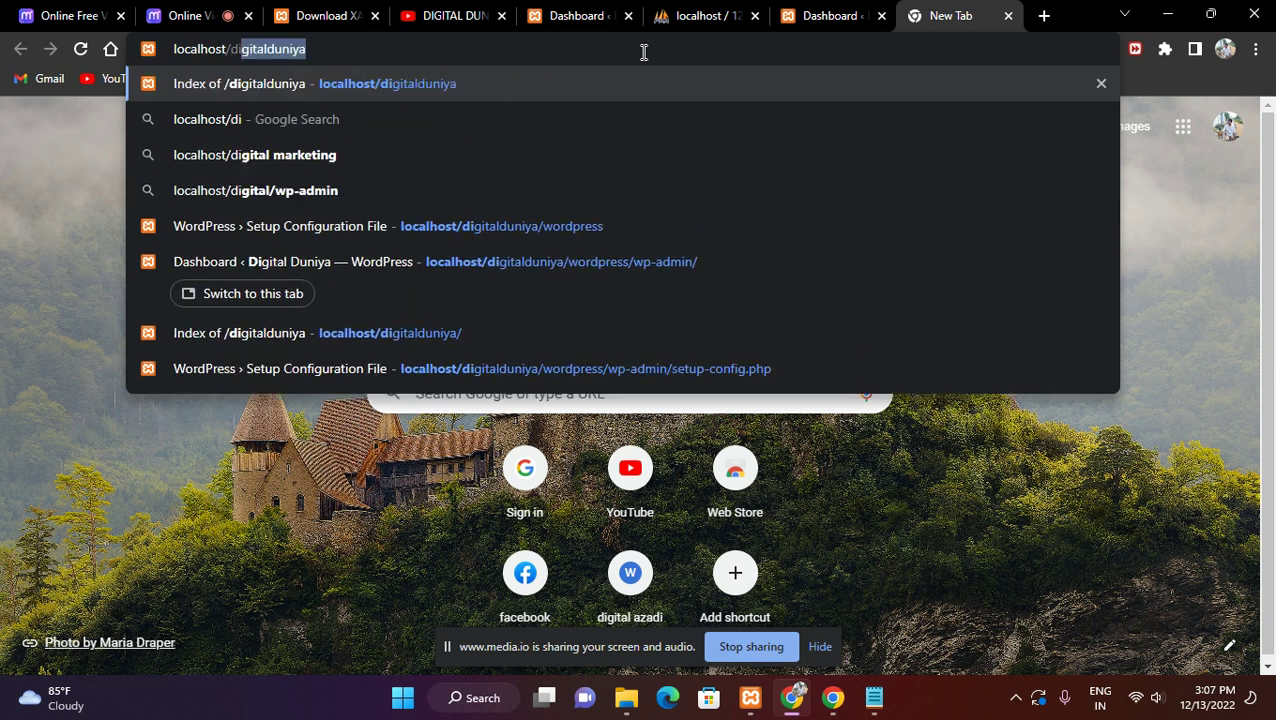
{"action": "type", "text": "gitalduniya"}
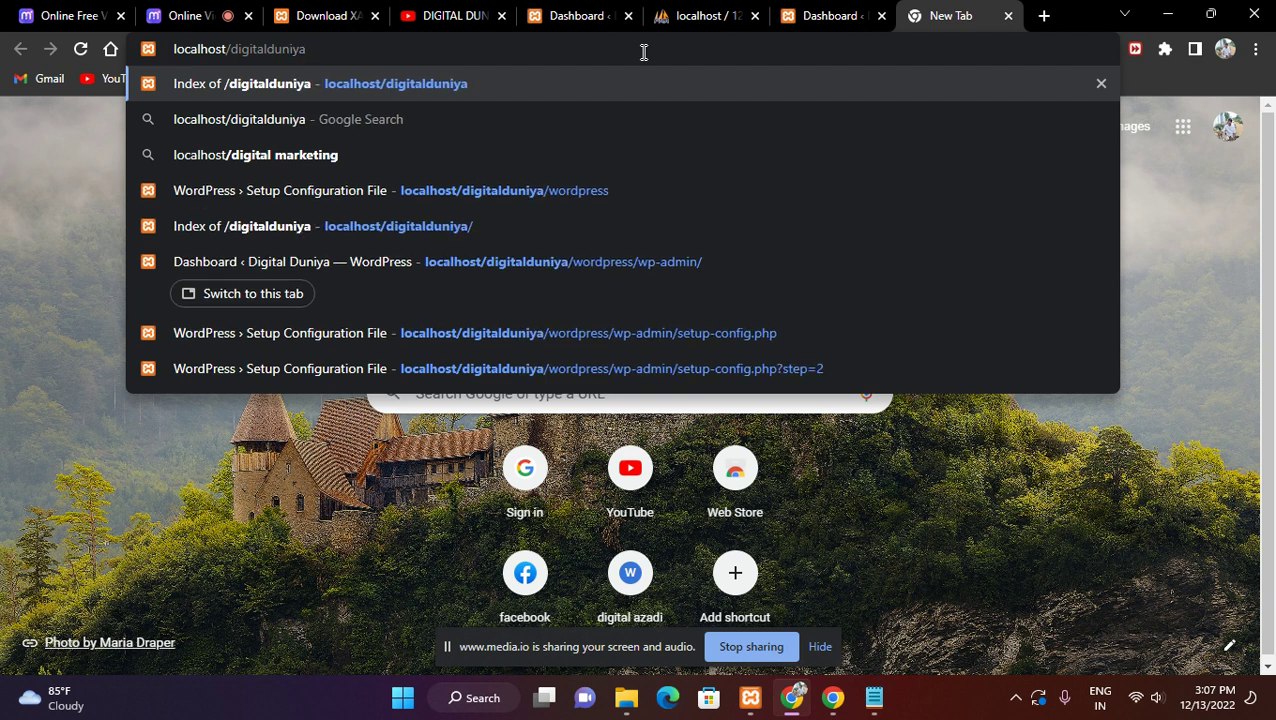
{"action": "key", "text": "Return"}
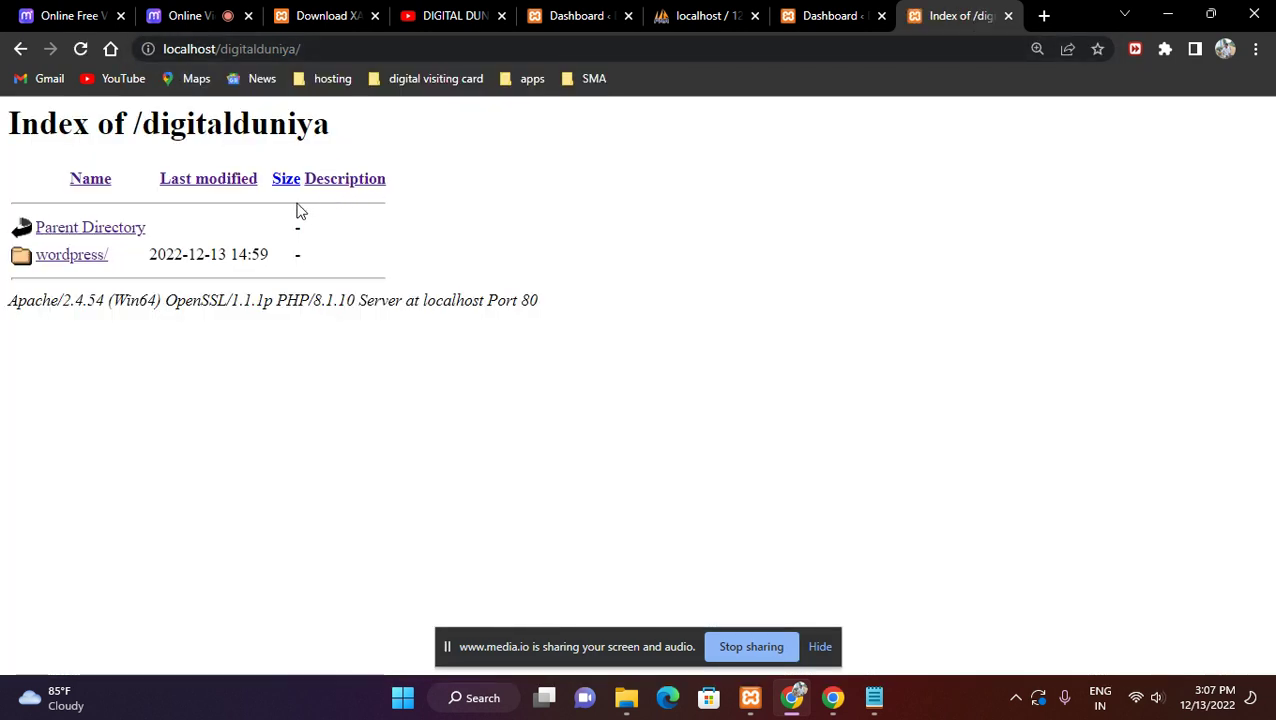
Step: Leave the folder index and close the phpMyAdmin page of the digitalduniya database
{"action": "left_click", "coordinate": [830, 16]}
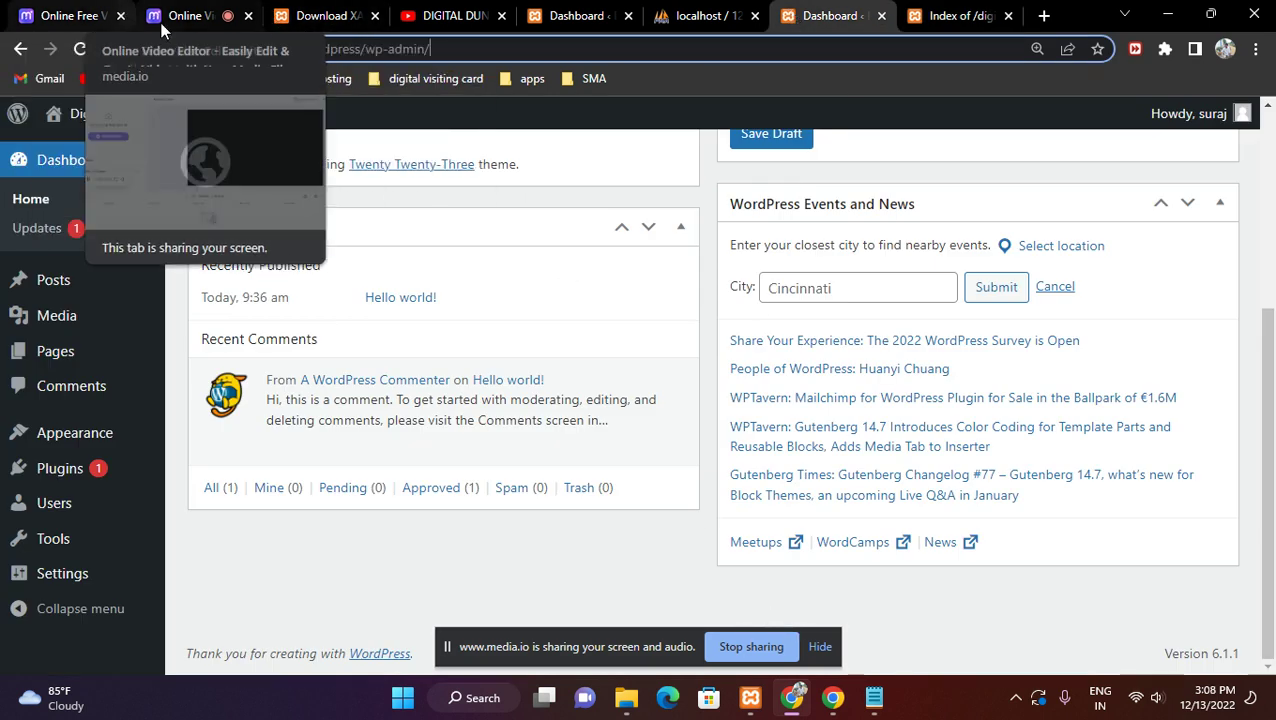
{"action": "left_click", "coordinate": [155, 20]}
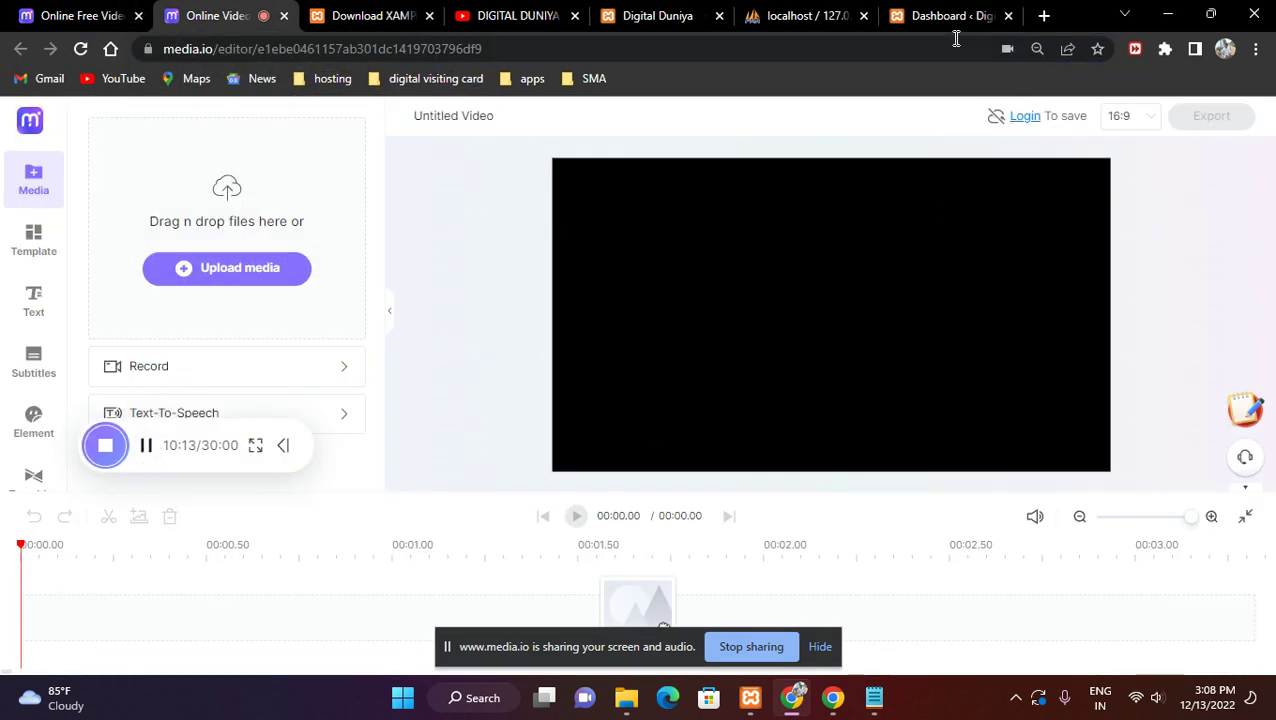
{"action": "left_click", "coordinate": [798, 20]}
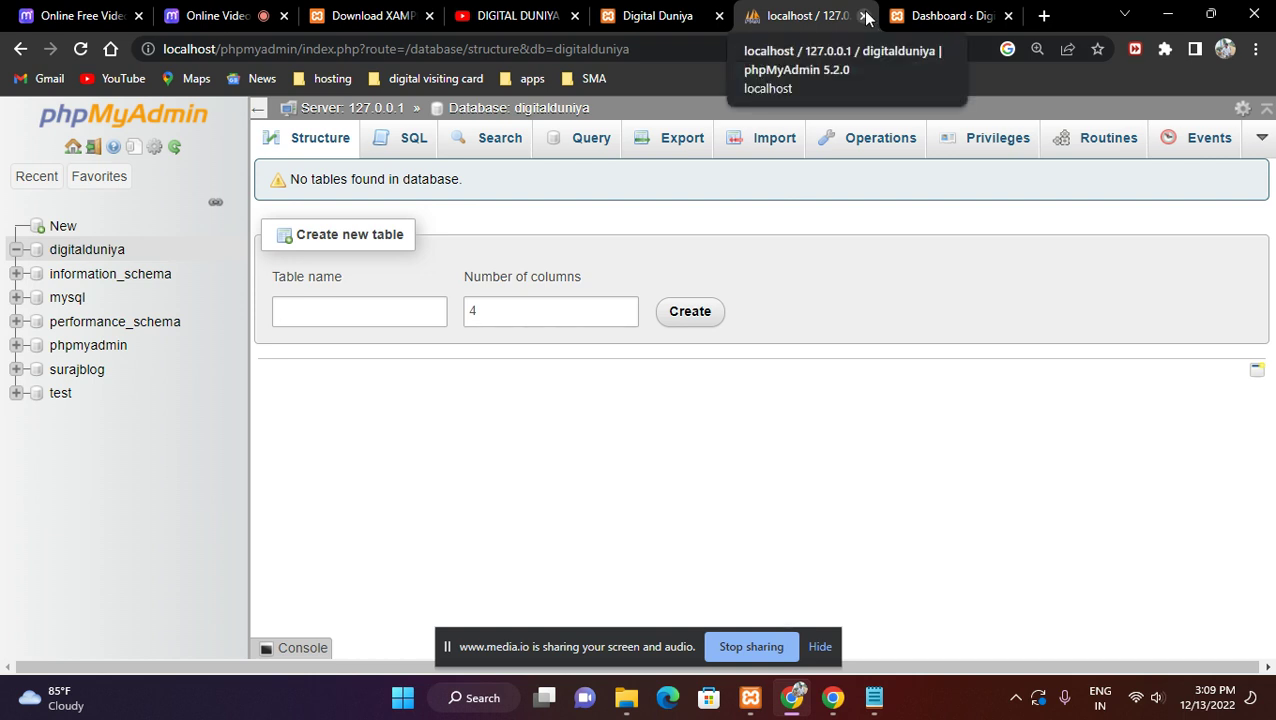
{"action": "left_click", "coordinate": [865, 16]}
Step: Reload the WordPress dashboard's Home page and look over its widgets
{"action": "mouse_move", "coordinate": [313, 219]}
{"action": "left_mouse_down"}
{"action": "mouse_move", "coordinate": [427, 222]}
{"action": "mouse_move", "coordinate": [319, 231]}
{"action": "mouse_move", "coordinate": [420, 196]}
{"action": "left_mouse_up"}
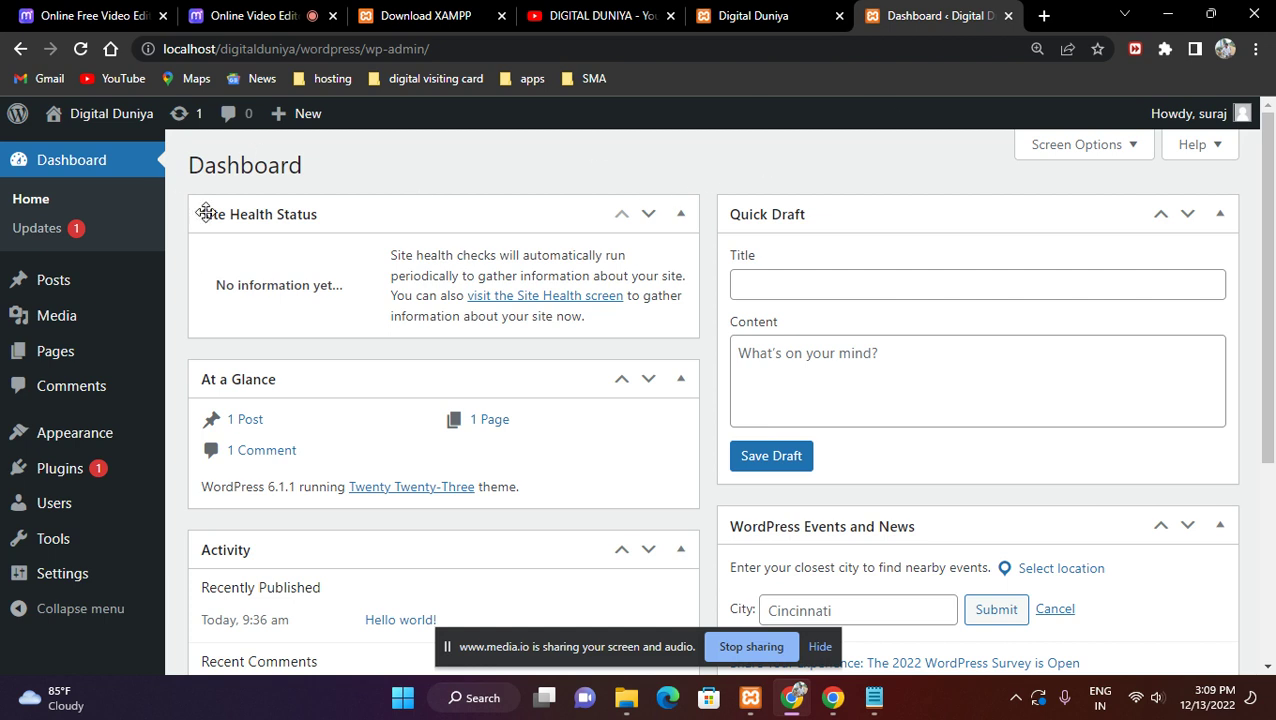
{"action": "left_click", "coordinate": [31, 200]}
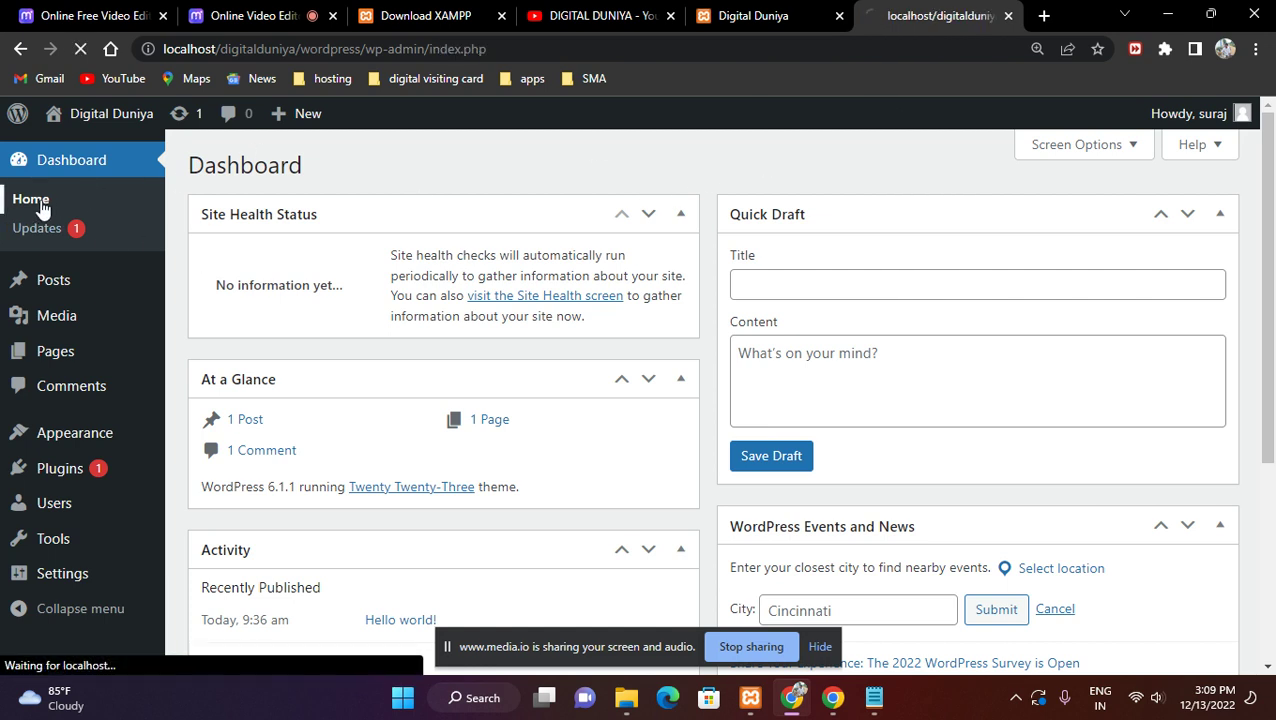
{"action": "scroll", "coordinate": [350, 180], "scroll_direction": "down", "scroll_amount": 3}
{"action": "scroll", "coordinate": [42, 165], "scroll_direction": "up", "scroll_amount": 3}
{"action": "left_click", "coordinate": [44, 164]}
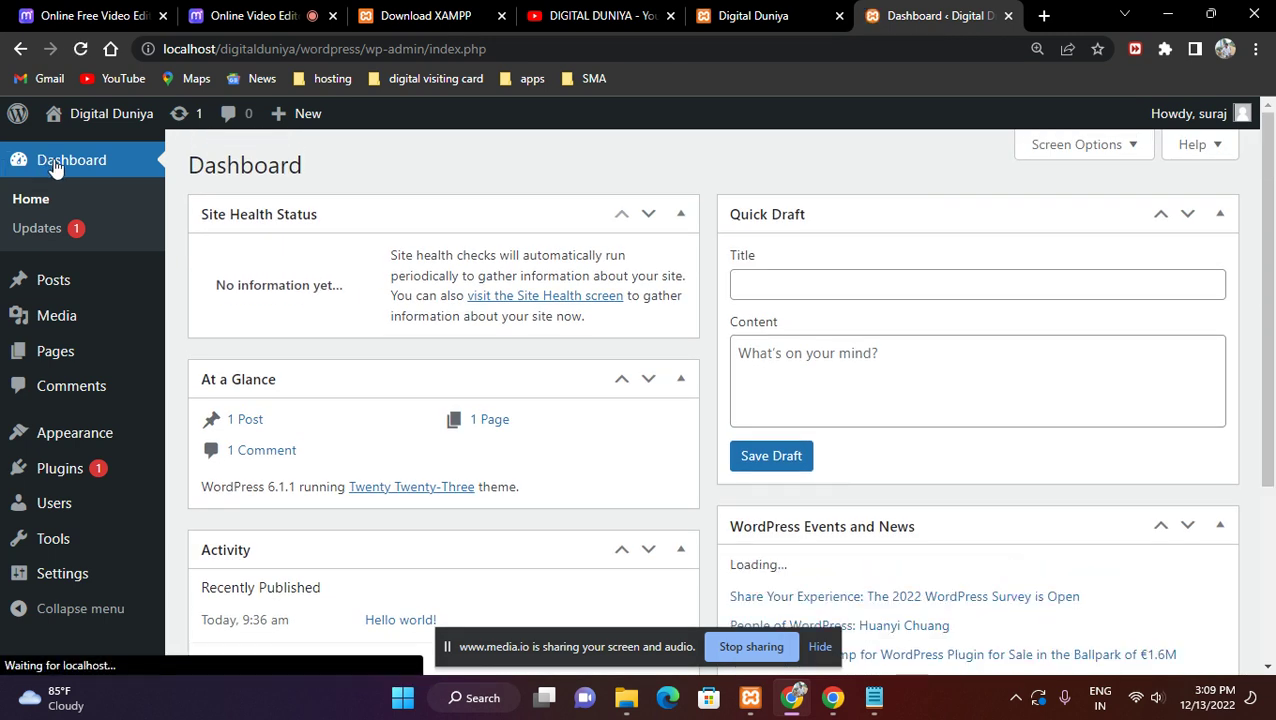
Step: Visit the Digital Duniya site from the dashboard and review its homepage from the blog heading to the footer
{"action": "mouse_move", "coordinate": [106, 122]}
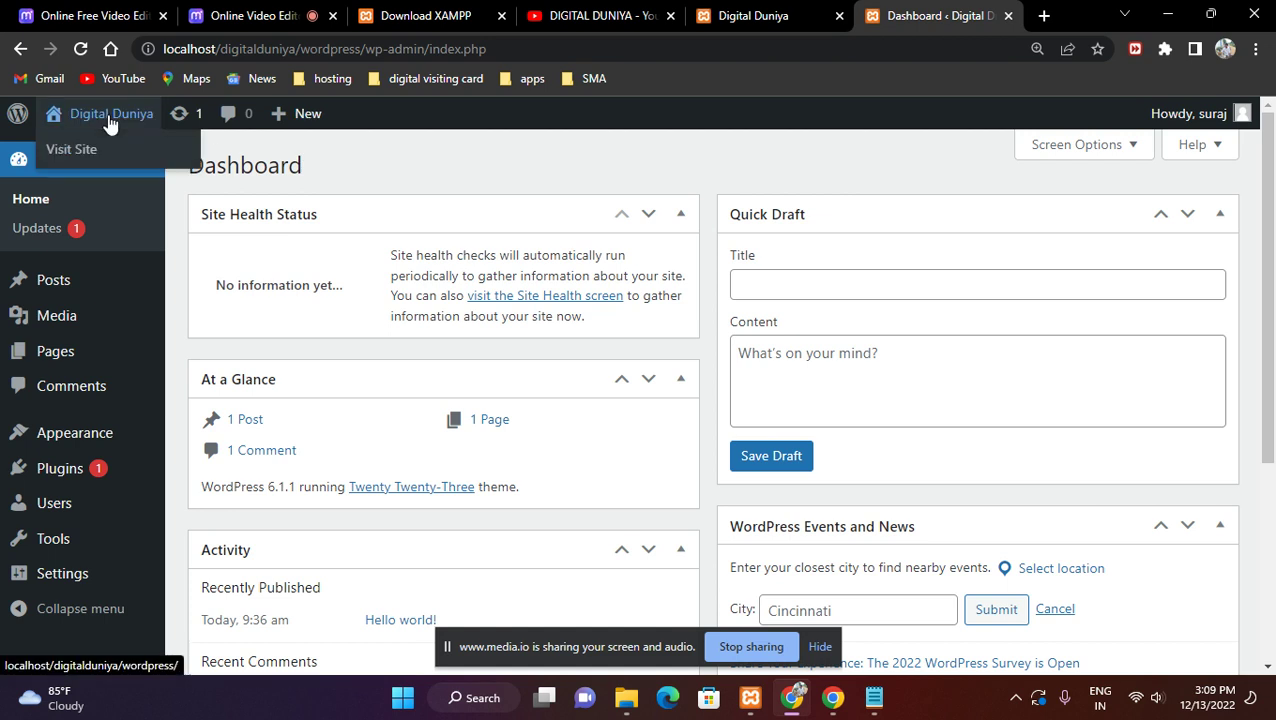
{"action": "left_click", "coordinate": [106, 149]}
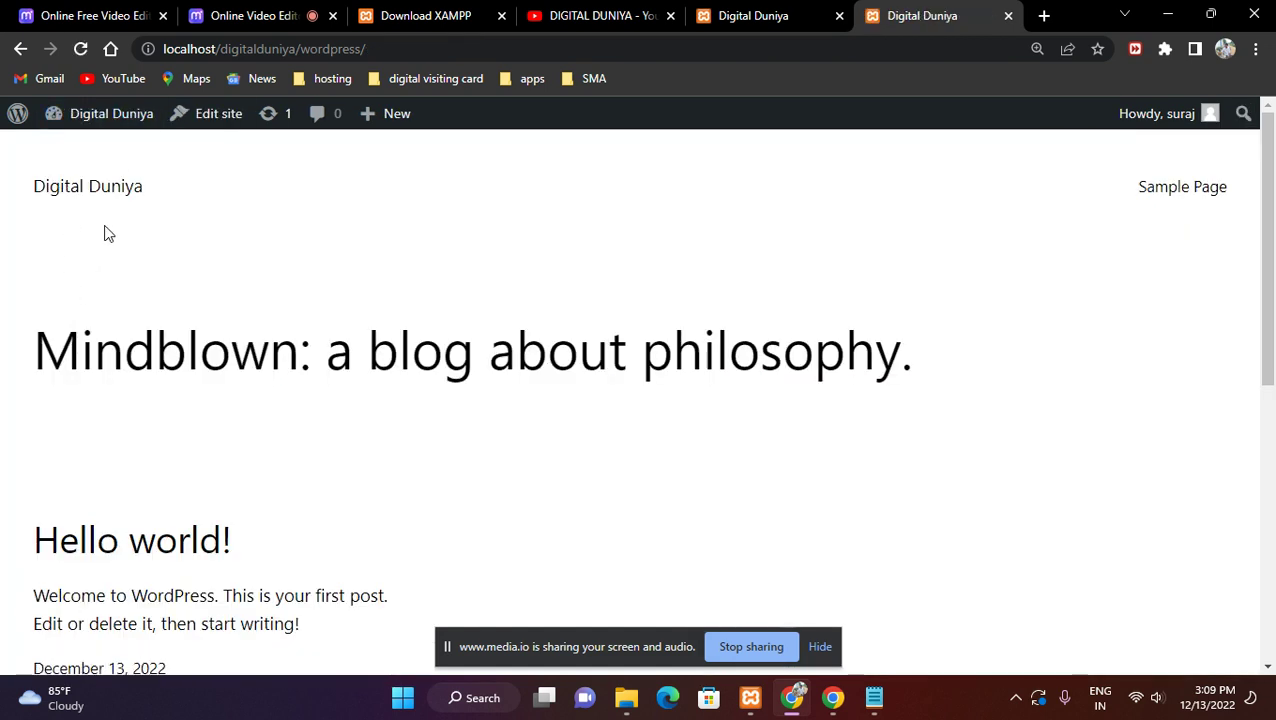
{"action": "left_click_drag", "start_coordinate": [35, 358], "coordinate": [906, 364]}
{"action": "scroll", "coordinate": [407, 378], "scroll_direction": "down", "scroll_amount": 4}
{"action": "left_click_drag", "start_coordinate": [50, 240], "coordinate": [370, 299]}
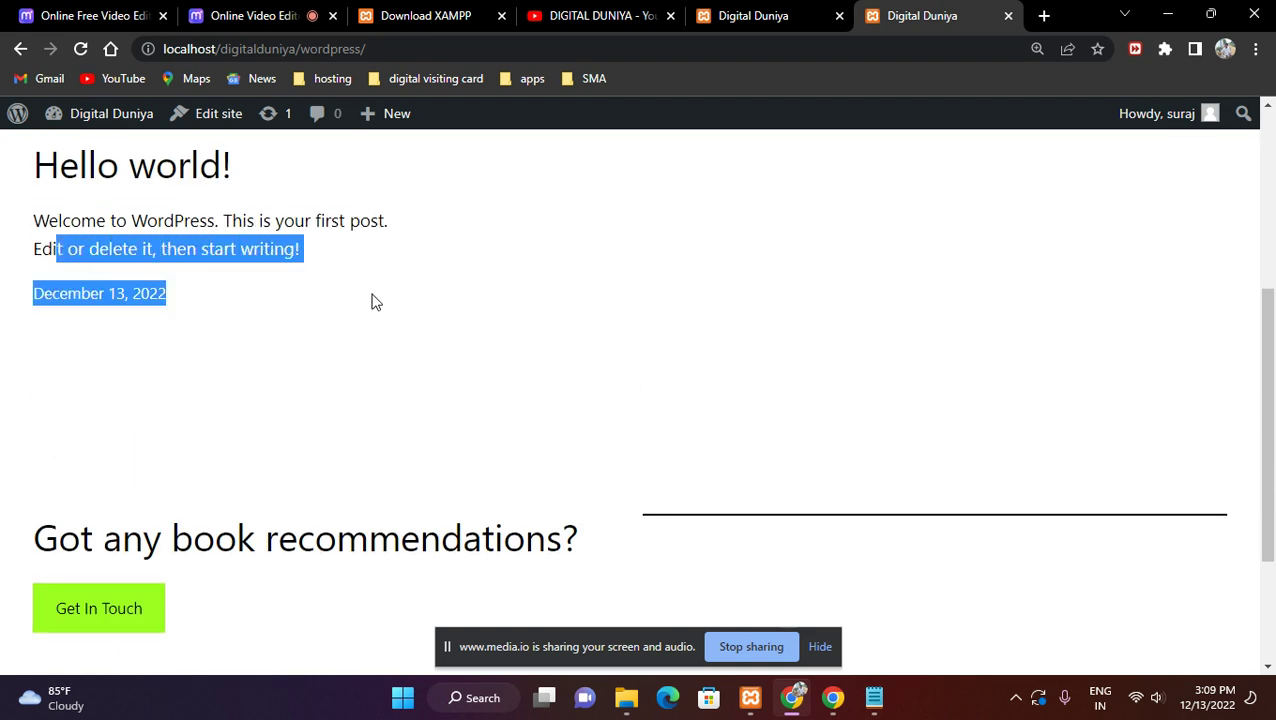
{"action": "scroll", "coordinate": [177, 304], "scroll_direction": "down", "scroll_amount": 2}
{"action": "left_click_drag", "start_coordinate": [104, 335], "coordinate": [421, 413]}
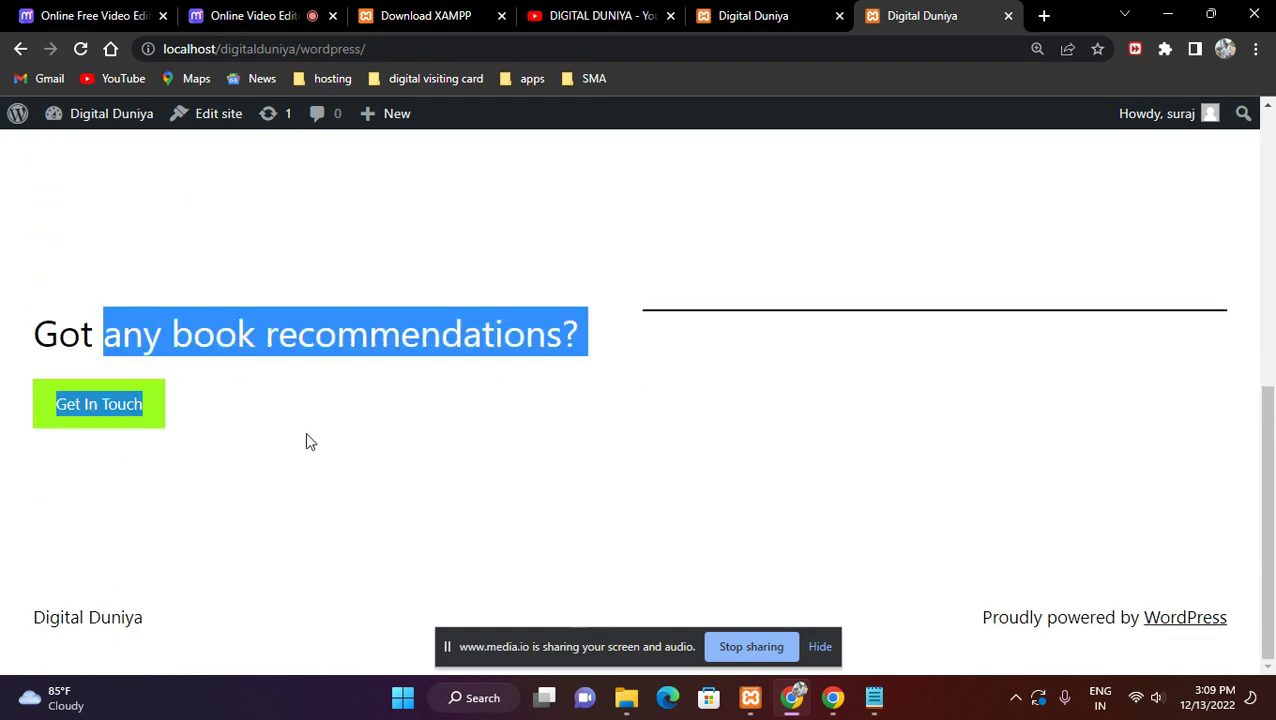
{"action": "left_click", "coordinate": [421, 413]}
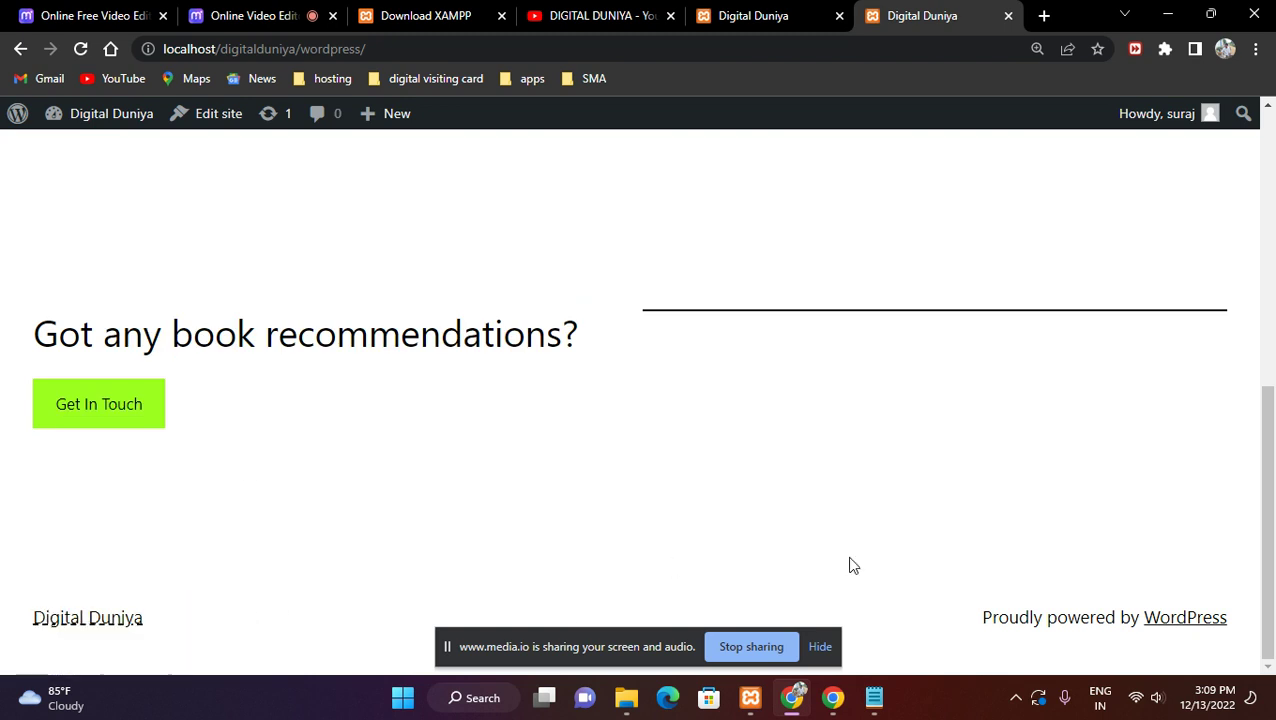
{"action": "left_click_drag", "start_coordinate": [978, 614], "coordinate": [1203, 573]}
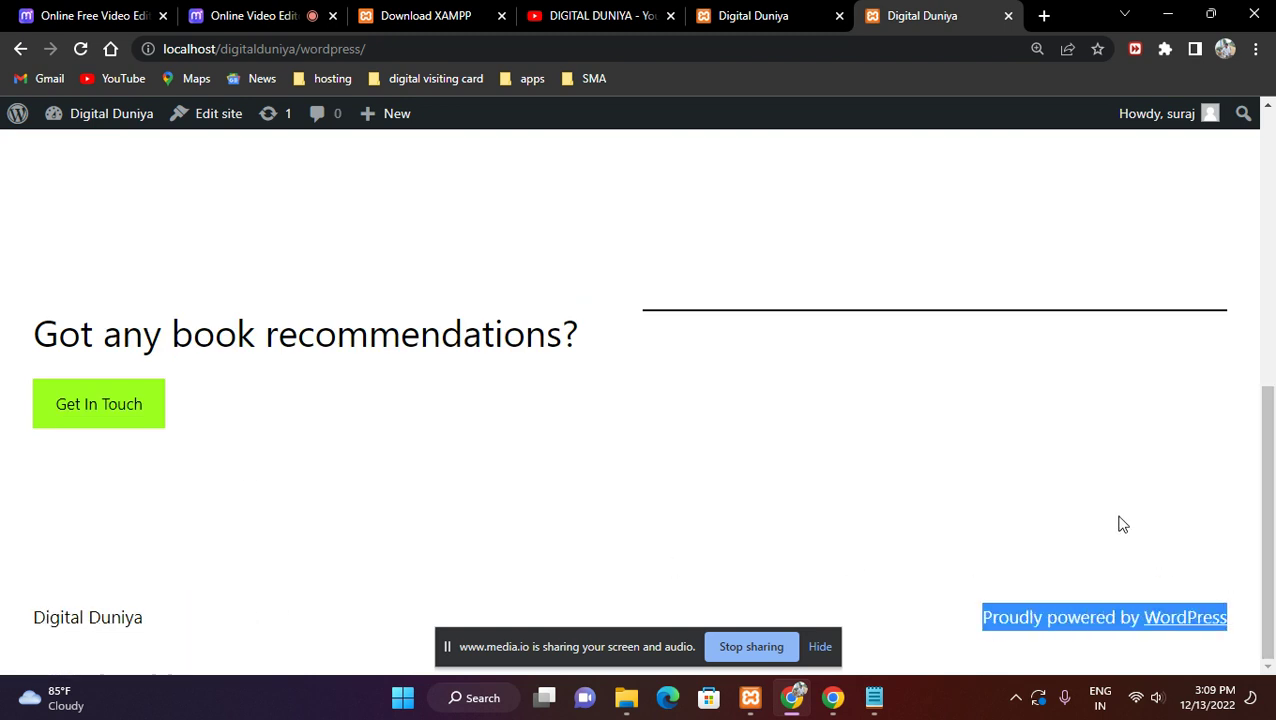
{"action": "scroll", "coordinate": [1110, 480], "scroll_direction": "up", "scroll_amount": 10}
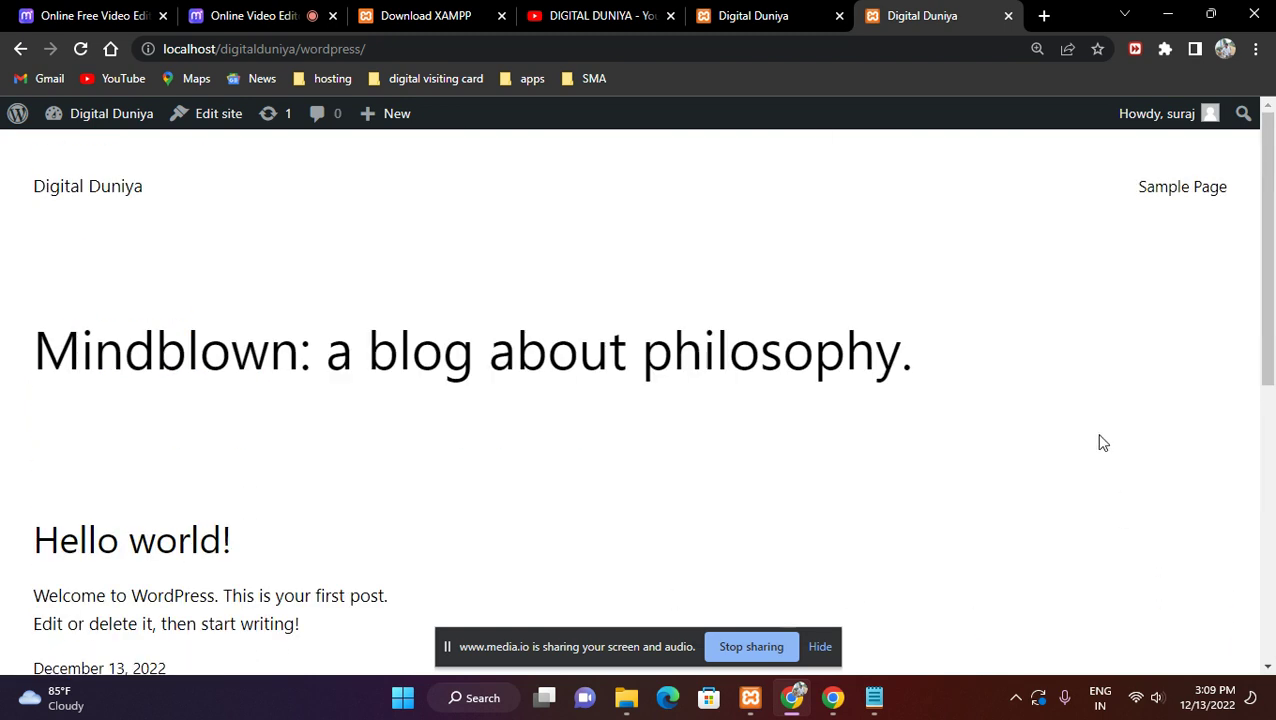
Step: Open the site's Sample Page and read through its example content down to the footer
{"action": "left_click", "coordinate": [1192, 196]}
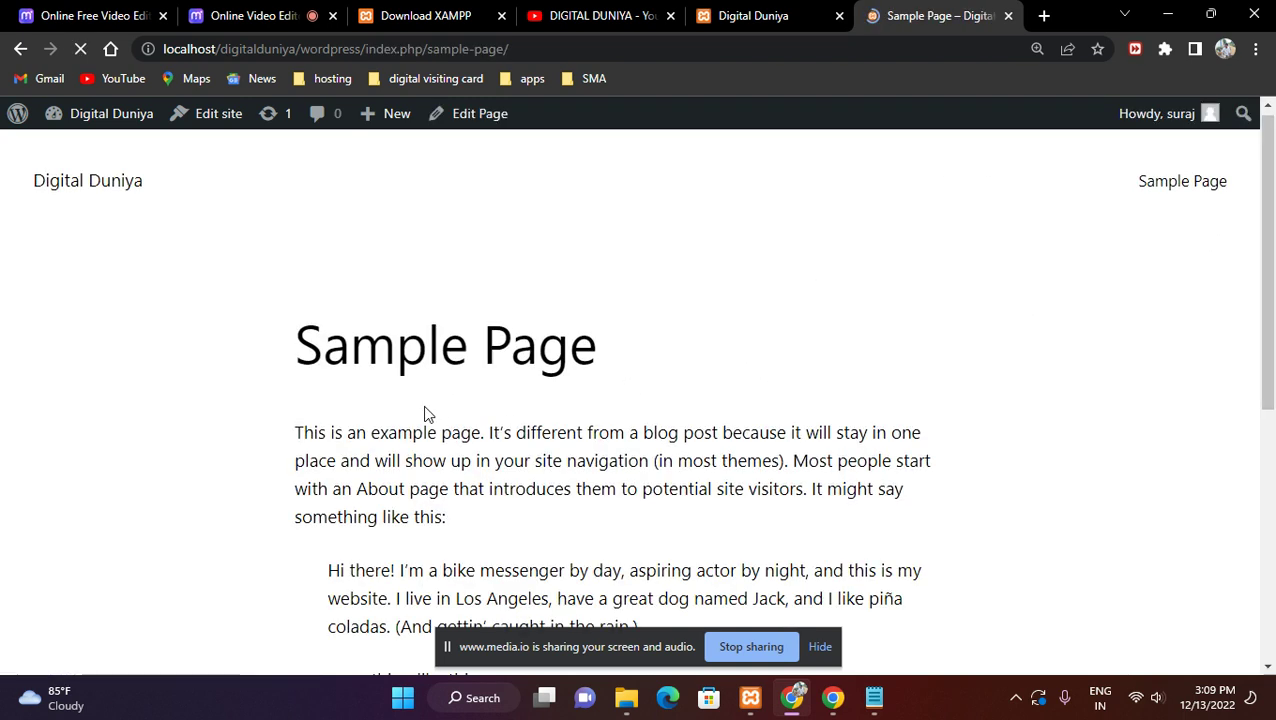
{"action": "scroll", "coordinate": [343, 398], "scroll_direction": "down", "scroll_amount": 1}
{"action": "left_click_drag", "start_coordinate": [297, 350], "coordinate": [560, 400]}
{"action": "scroll", "coordinate": [350, 464], "scroll_direction": "down", "scroll_amount": 4}
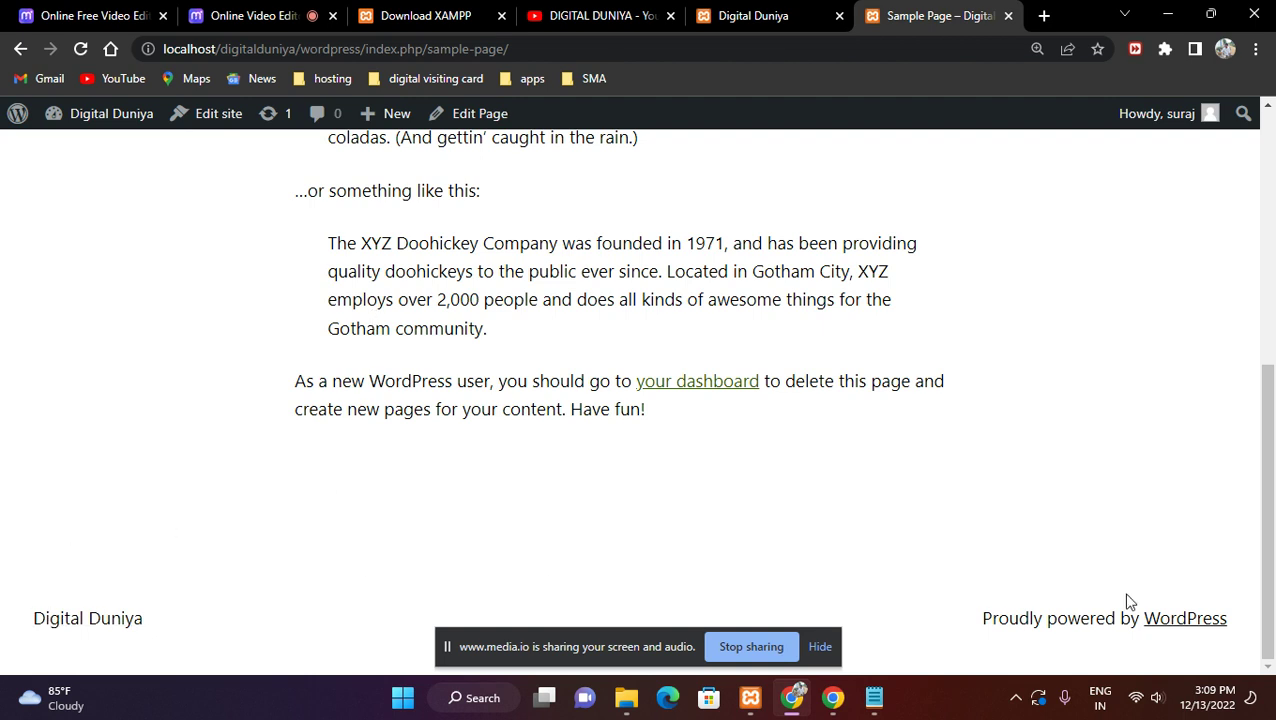
{"action": "scroll", "coordinate": [265, 498], "scroll_direction": "up", "scroll_amount": 5}
{"action": "left_click", "coordinate": [297, 352]}
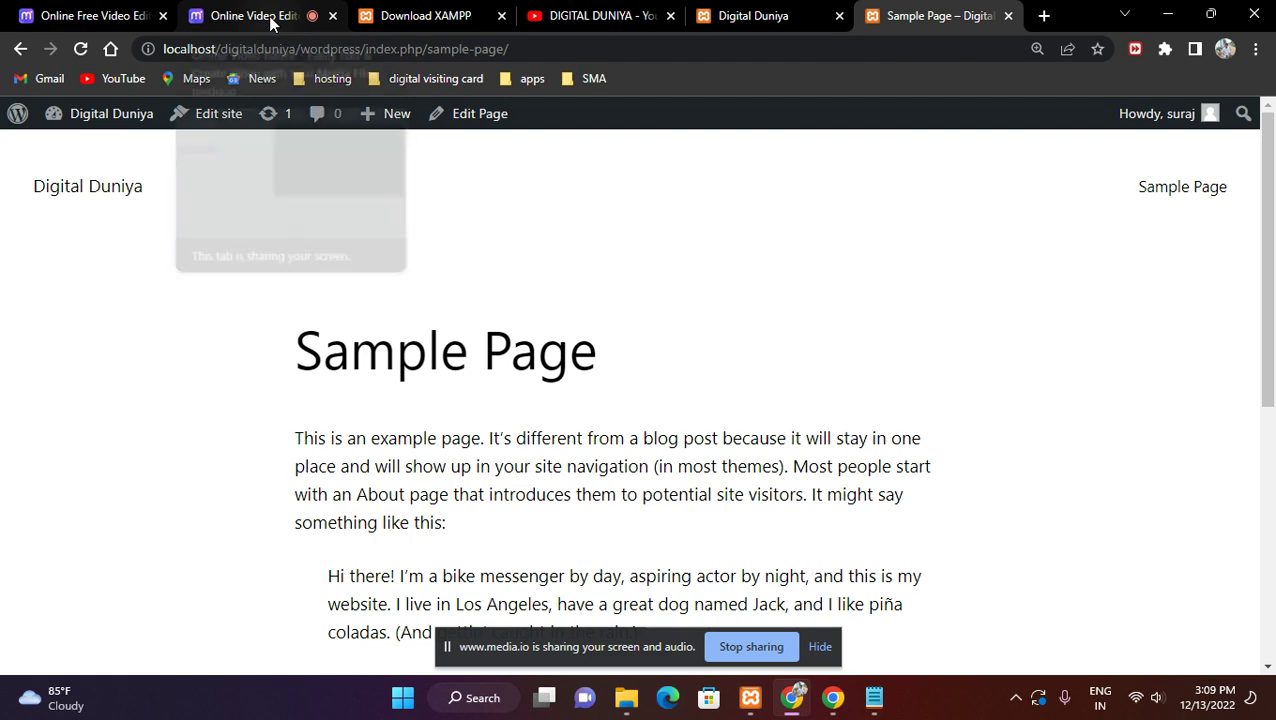
Step: Switch to the DIGITAL DUNIYA YouTube channel and browse its playlists, advancing the created playlists row
{"action": "left_click", "coordinate": [758, 23]}
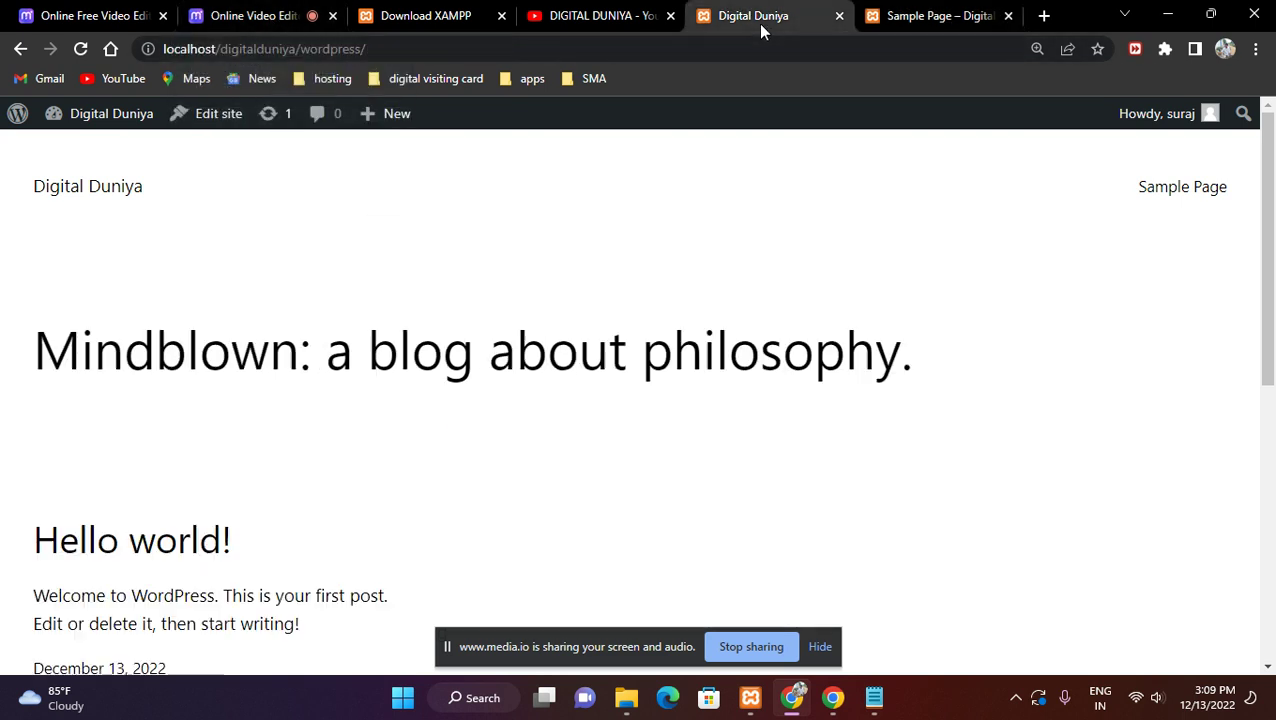
{"action": "left_click", "coordinate": [611, 16]}
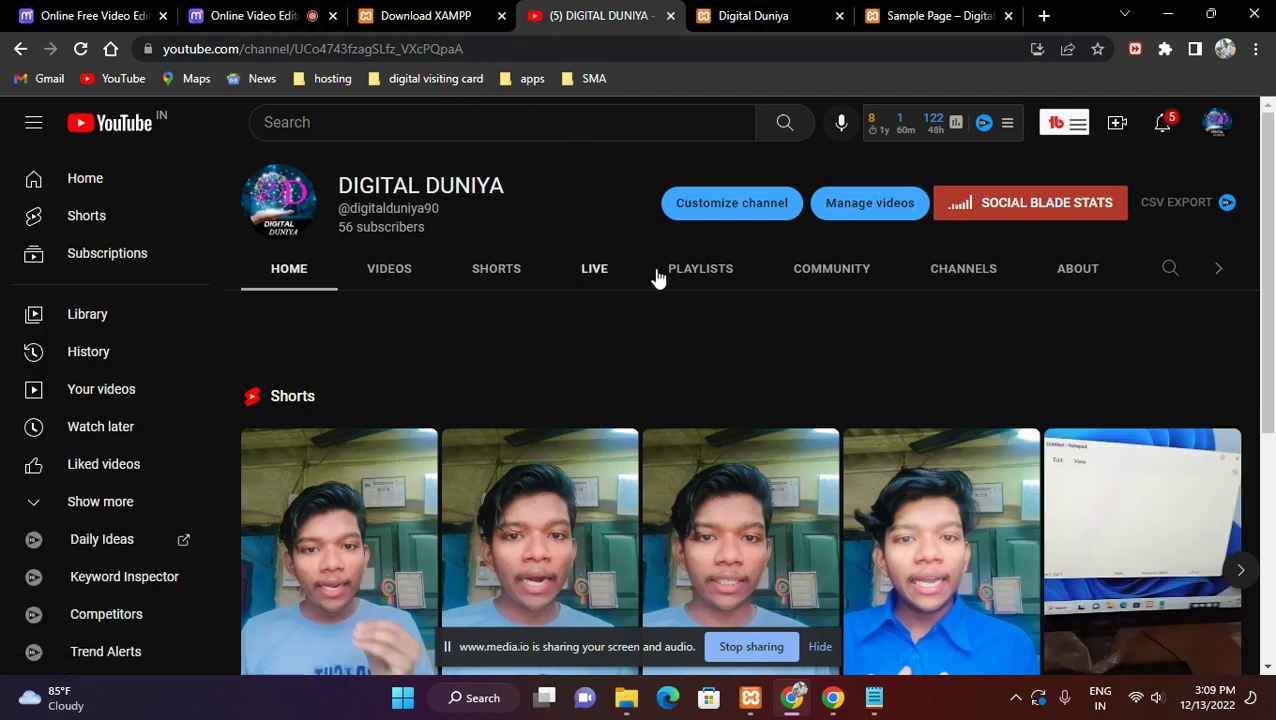
{"action": "left_click", "coordinate": [731, 285]}
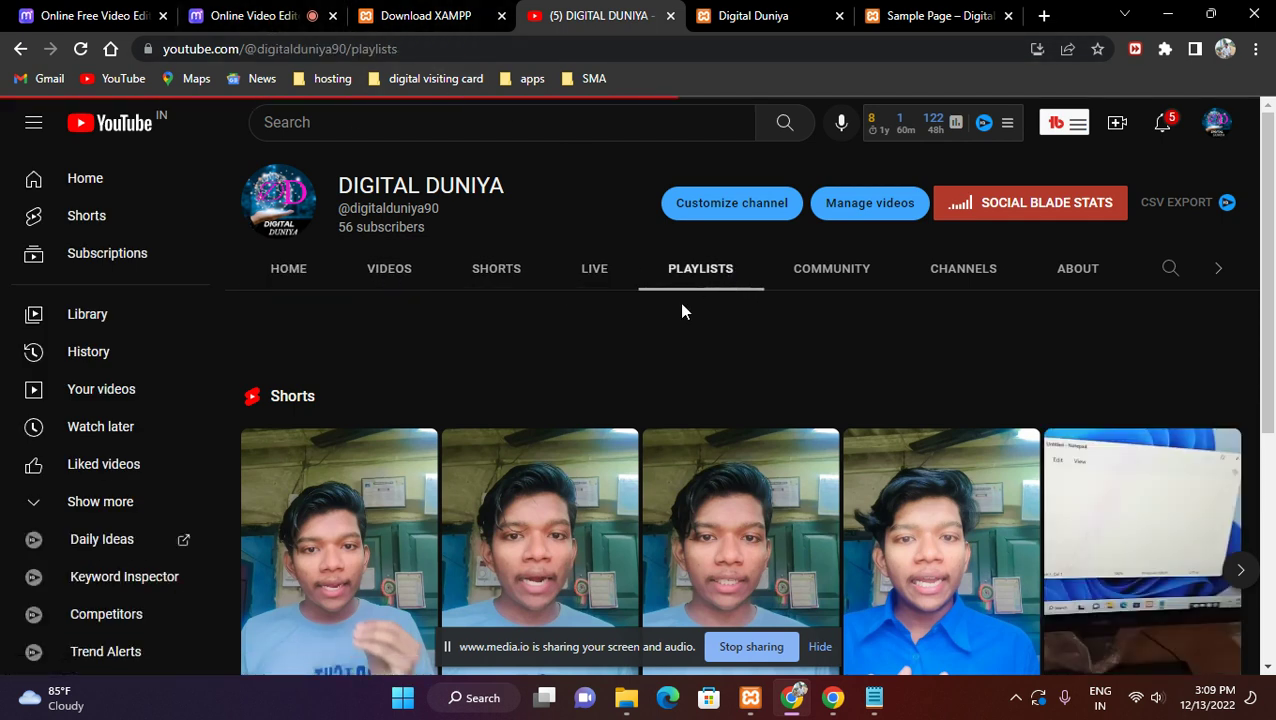
{"action": "scroll", "coordinate": [525, 396], "scroll_direction": "down", "scroll_amount": 5}
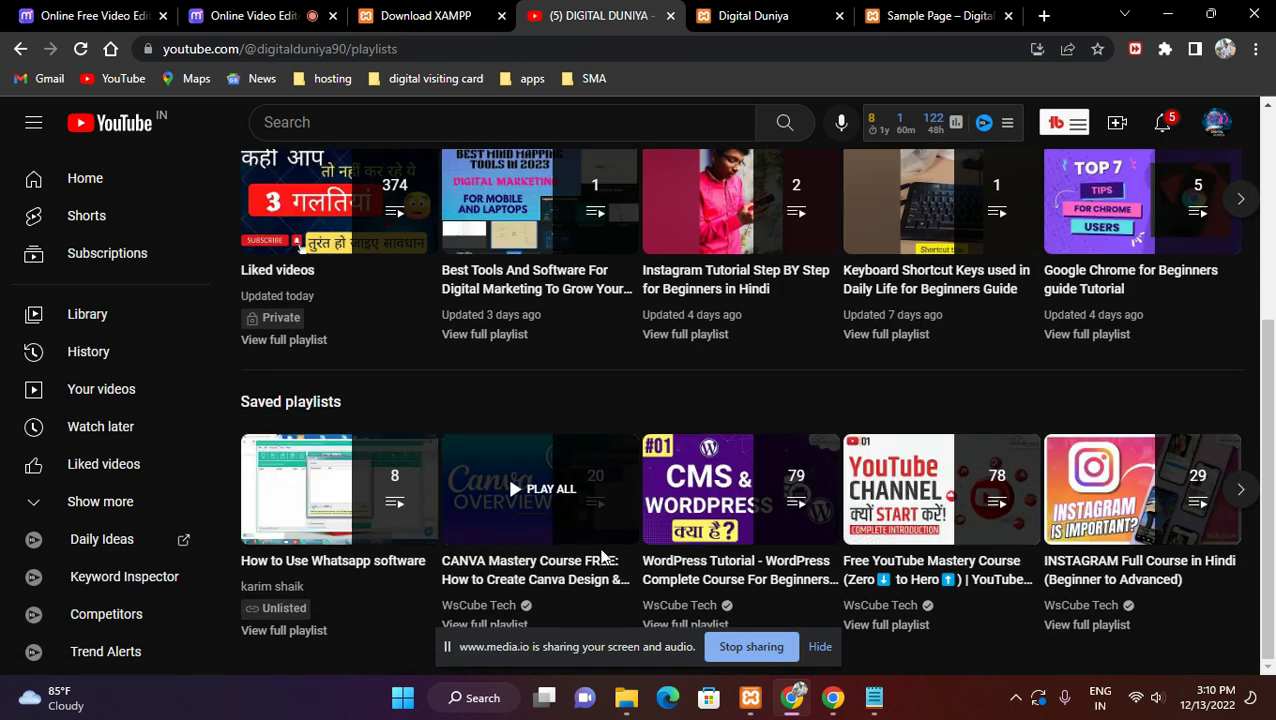
{"action": "scroll", "coordinate": [560, 490], "scroll_direction": "up", "scroll_amount": 3}
{"action": "scroll", "coordinate": [506, 529], "scroll_direction": "down", "scroll_amount": 1}
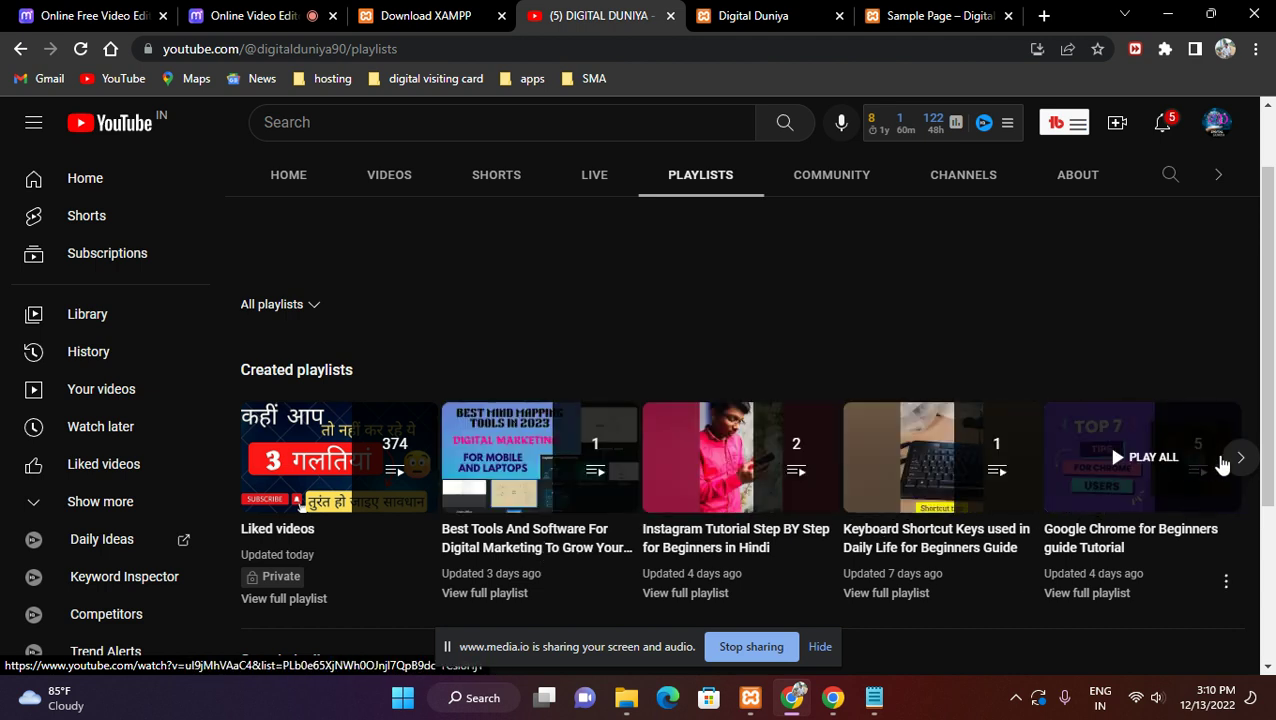
{"action": "left_click", "coordinate": [1237, 460]}
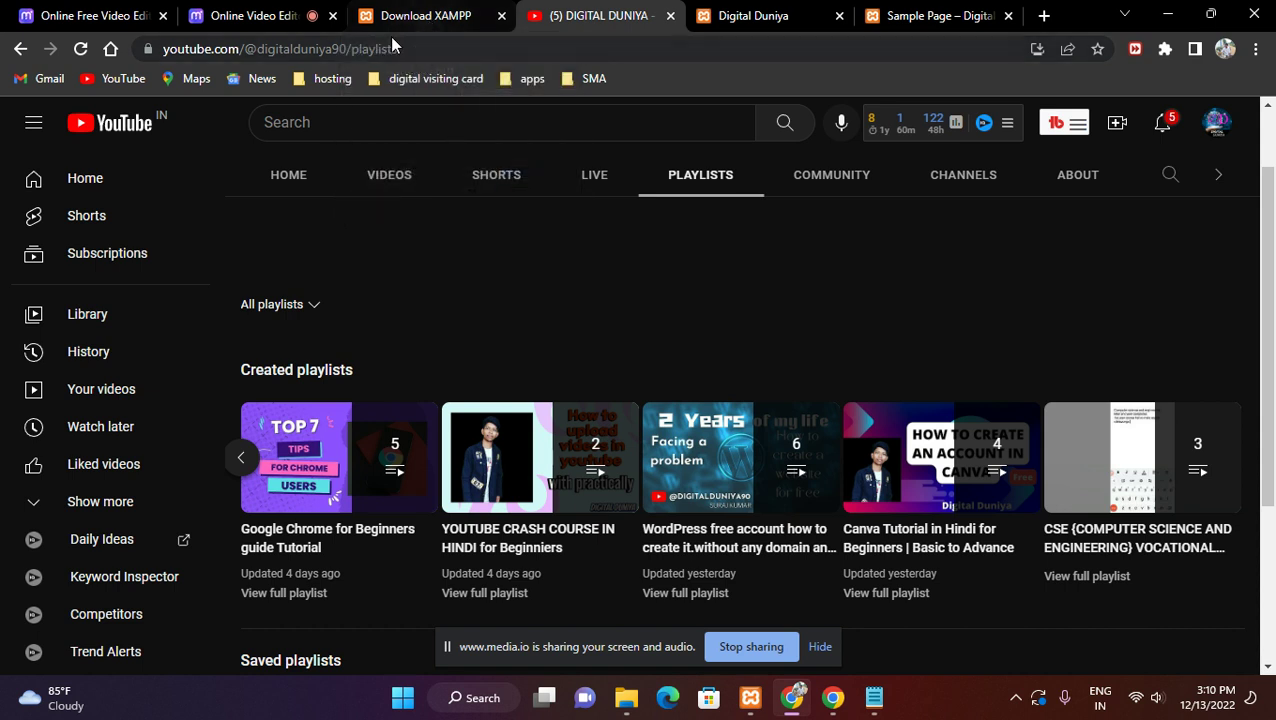
{"action": "left_click", "coordinate": [229, 28]}
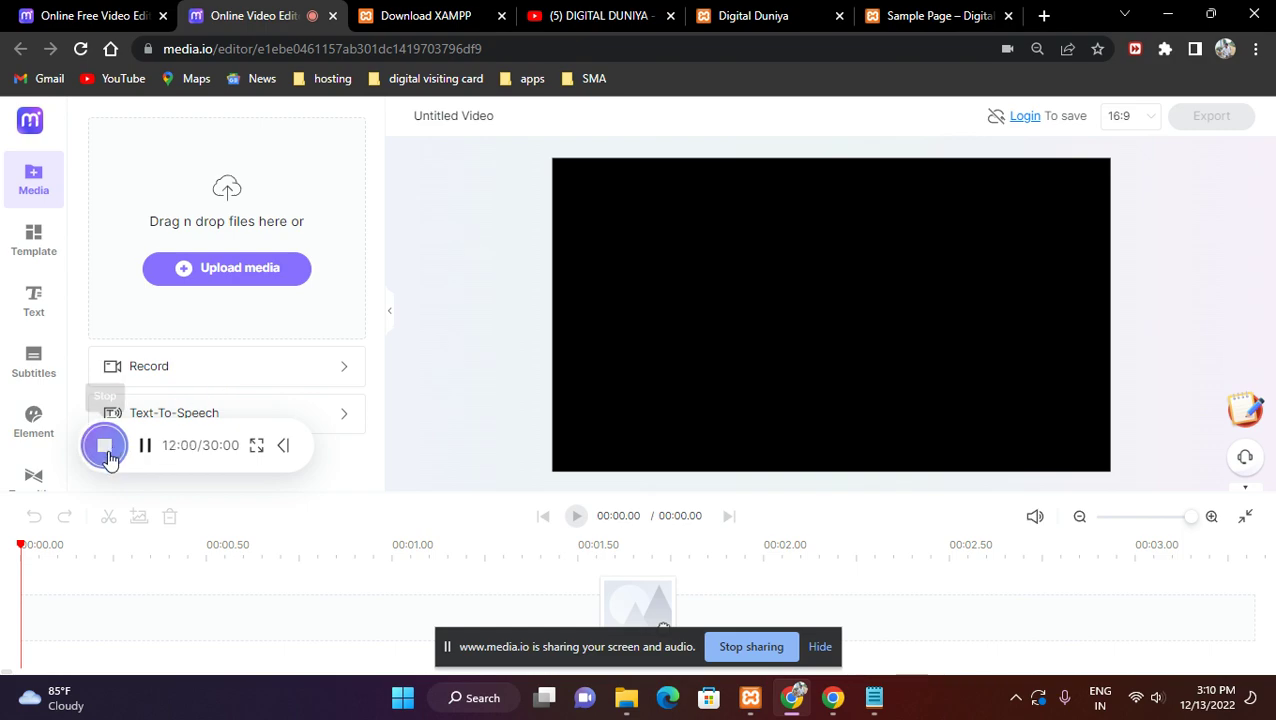